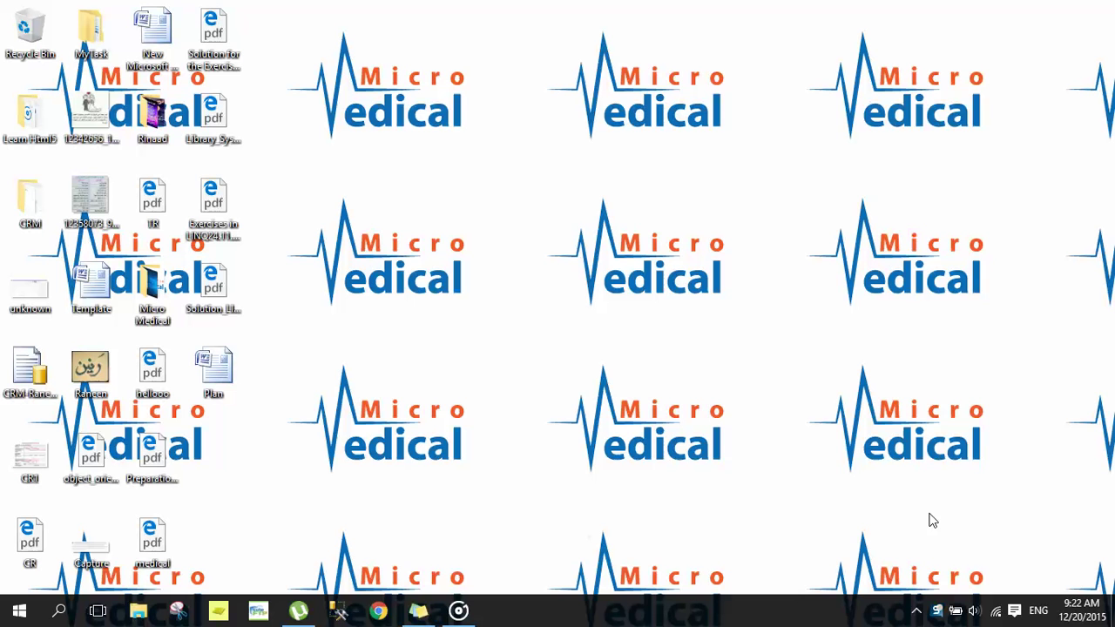
Step: Load the dental.micro-medical.me login page in Chrome, then bring up History in a new tab
click(380, 610)
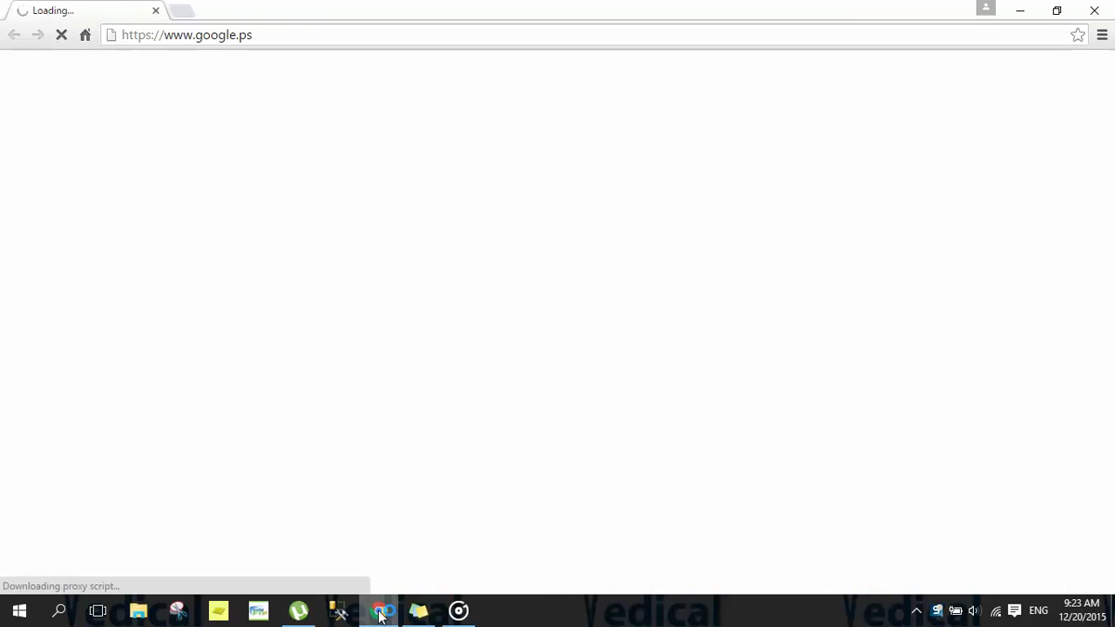
click(236, 35)
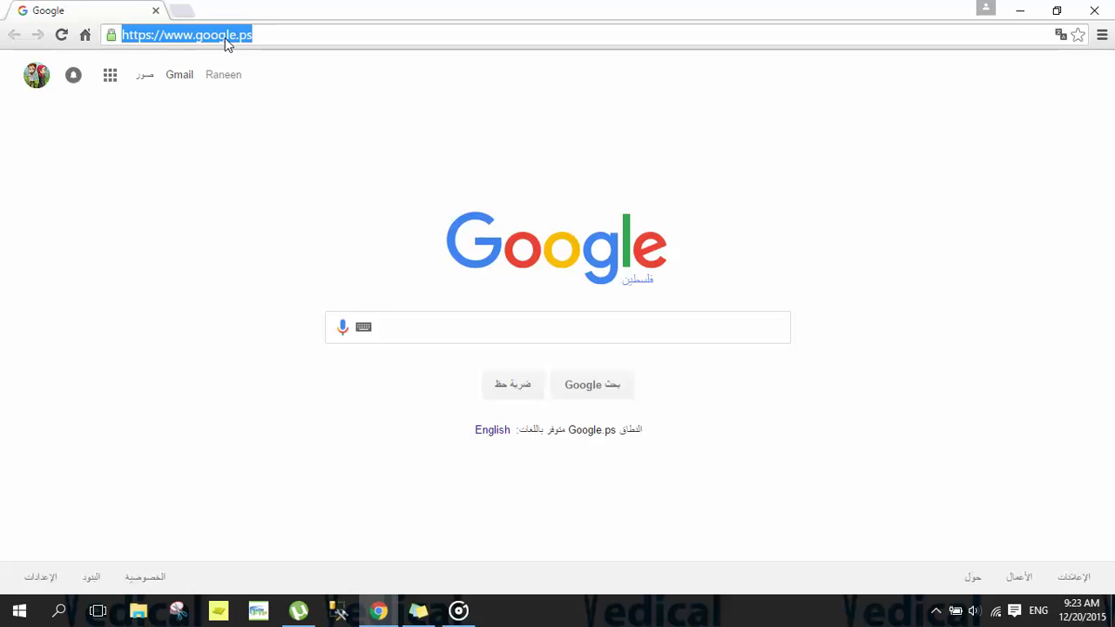
text(dental.micro-medical.me)
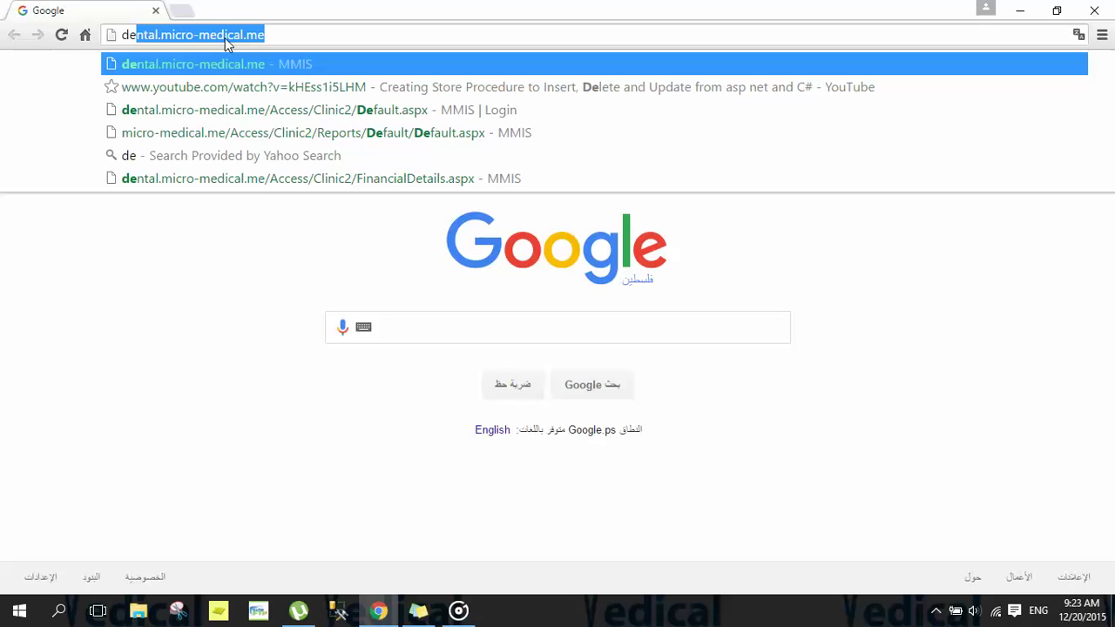
key(Return)
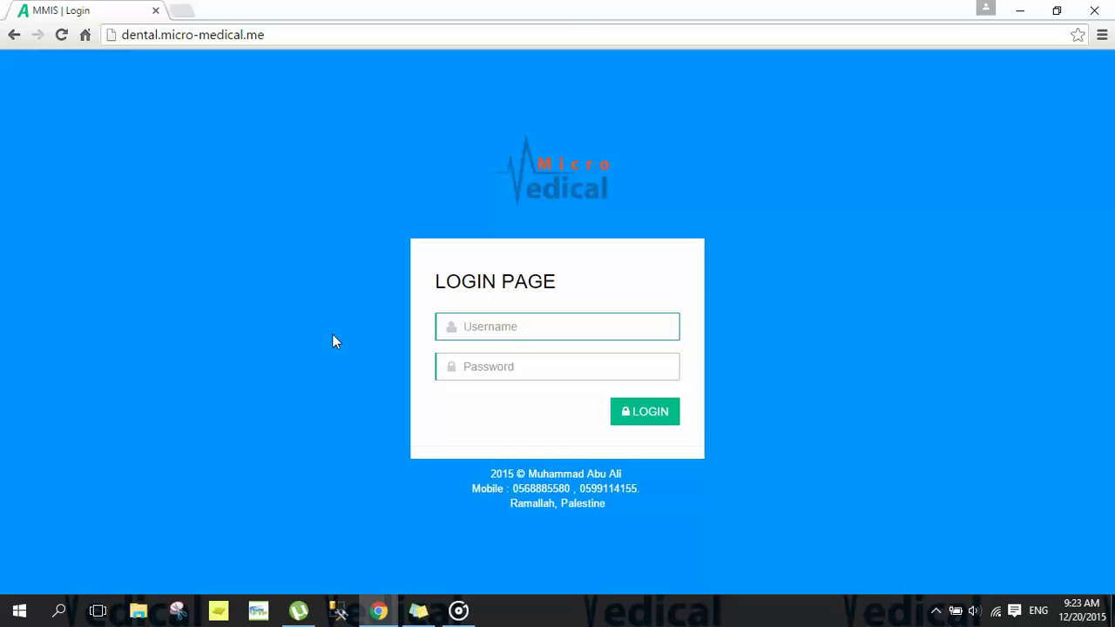
key(ctrl+h)
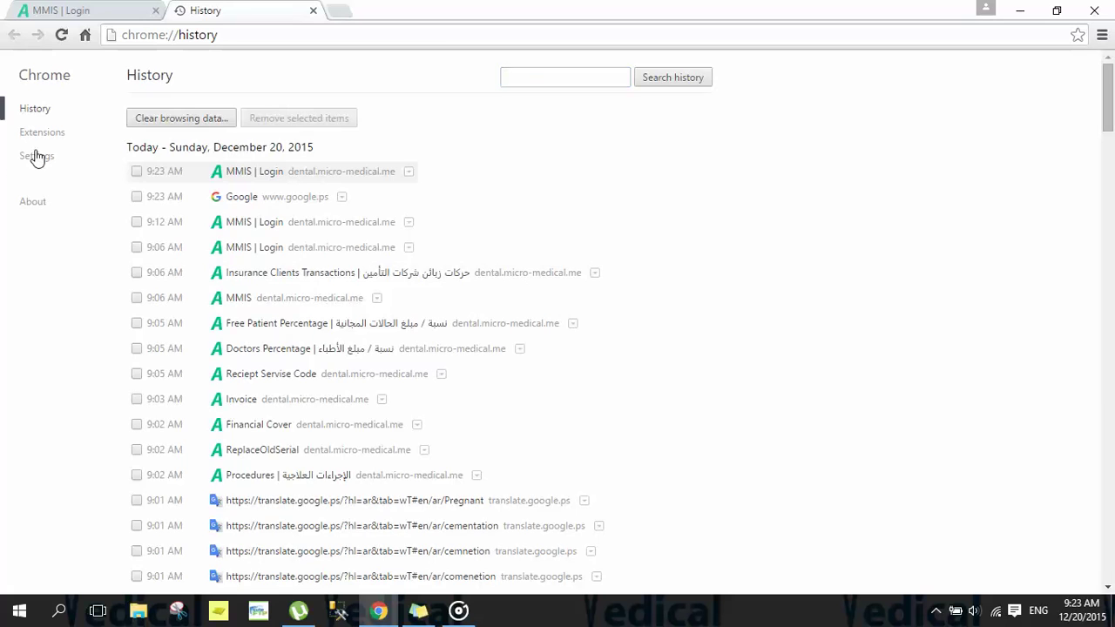
Step: Add dental.micro-medical.me as a Chrome startup page, then close the browser
click(35, 155)
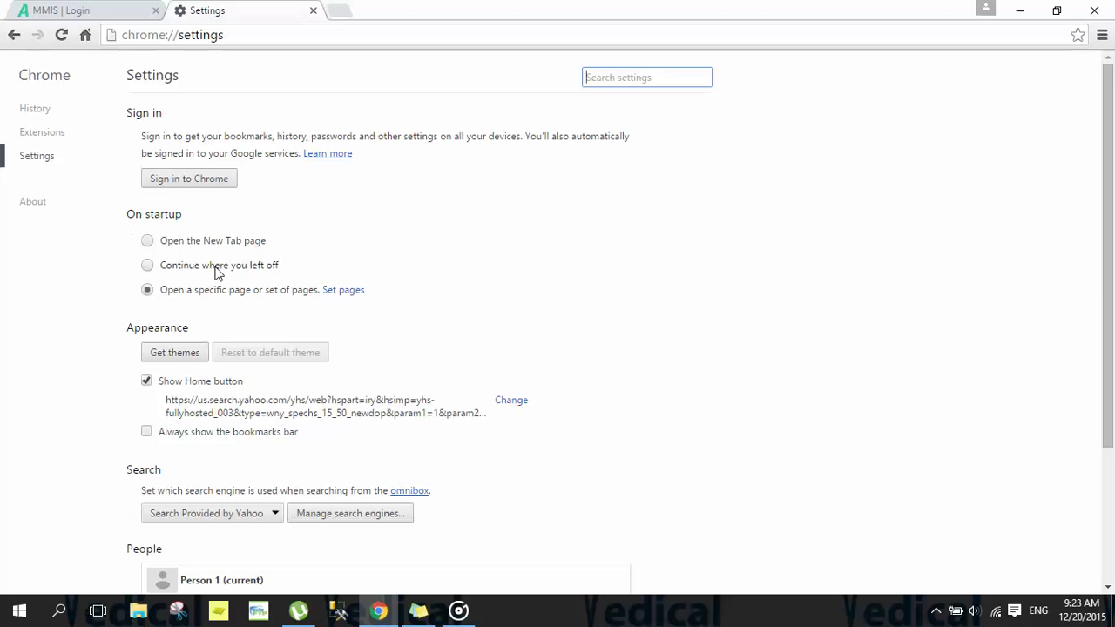
click(342, 296)
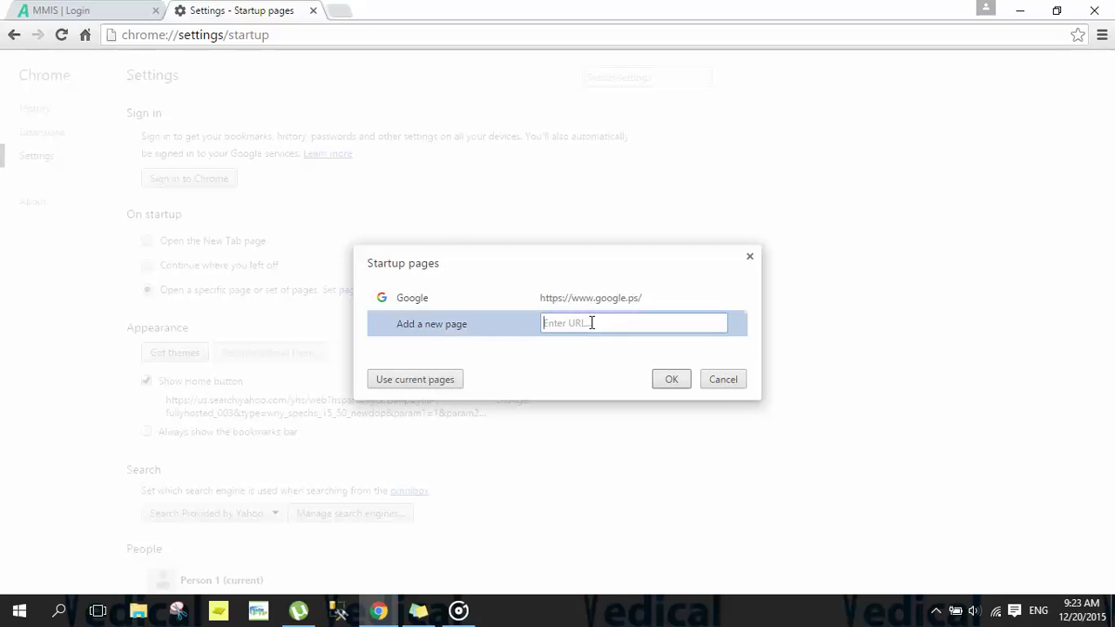
text(de)
key(Down)
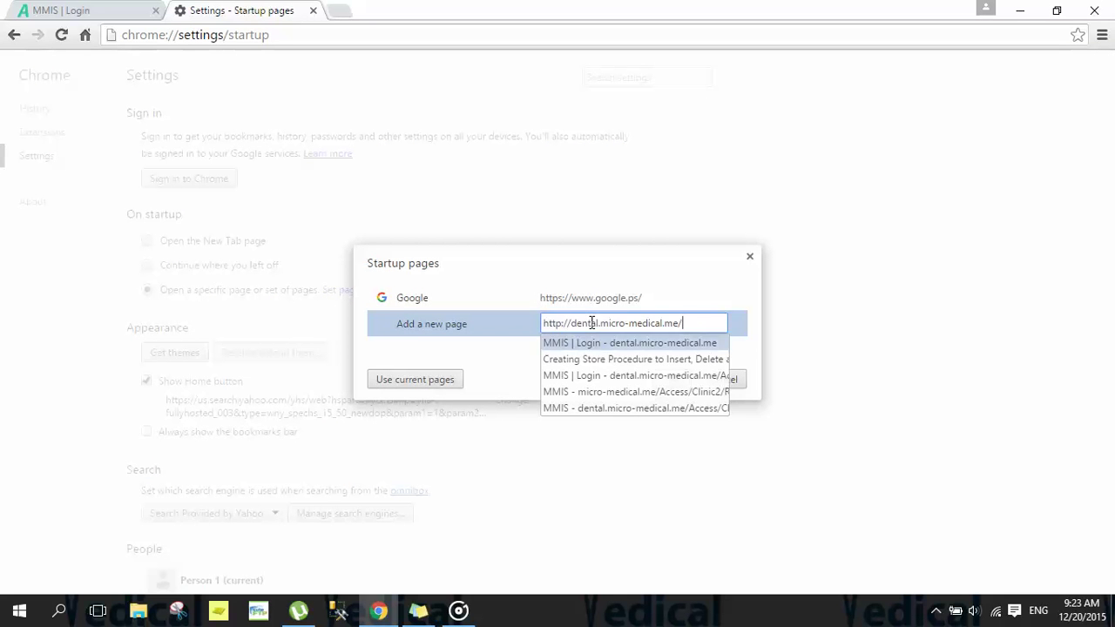
key(Return)
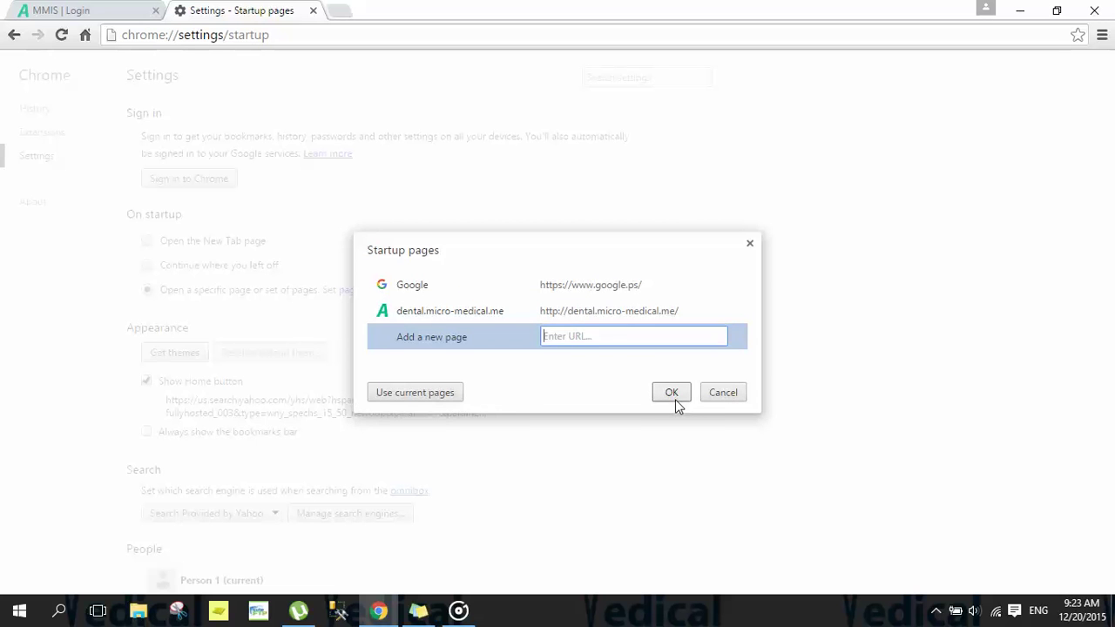
click(676, 399)
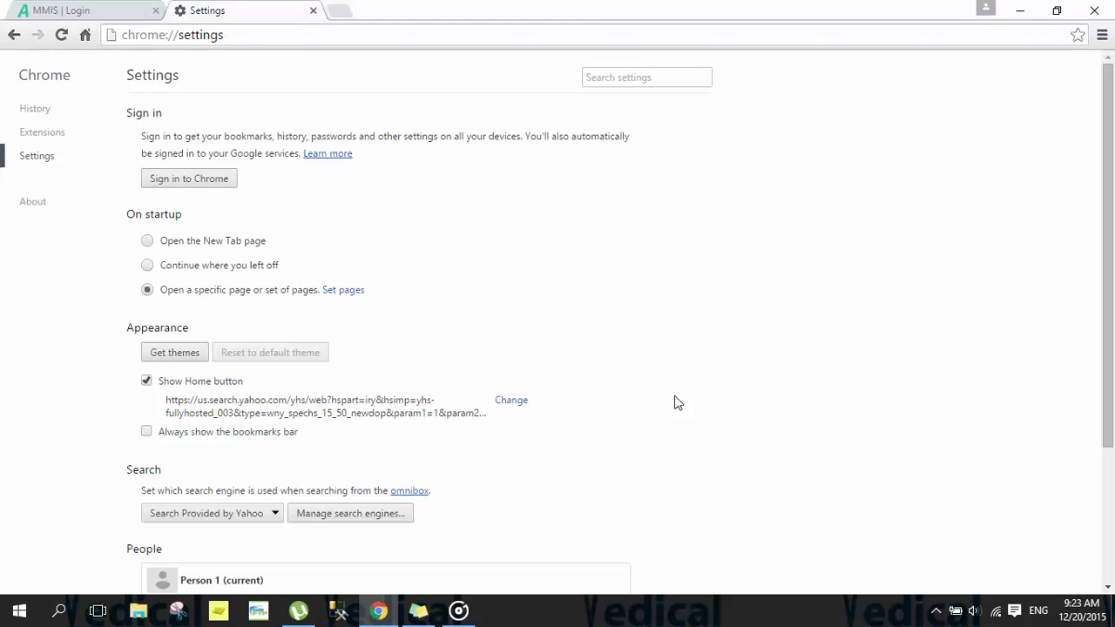
click(1094, 10)
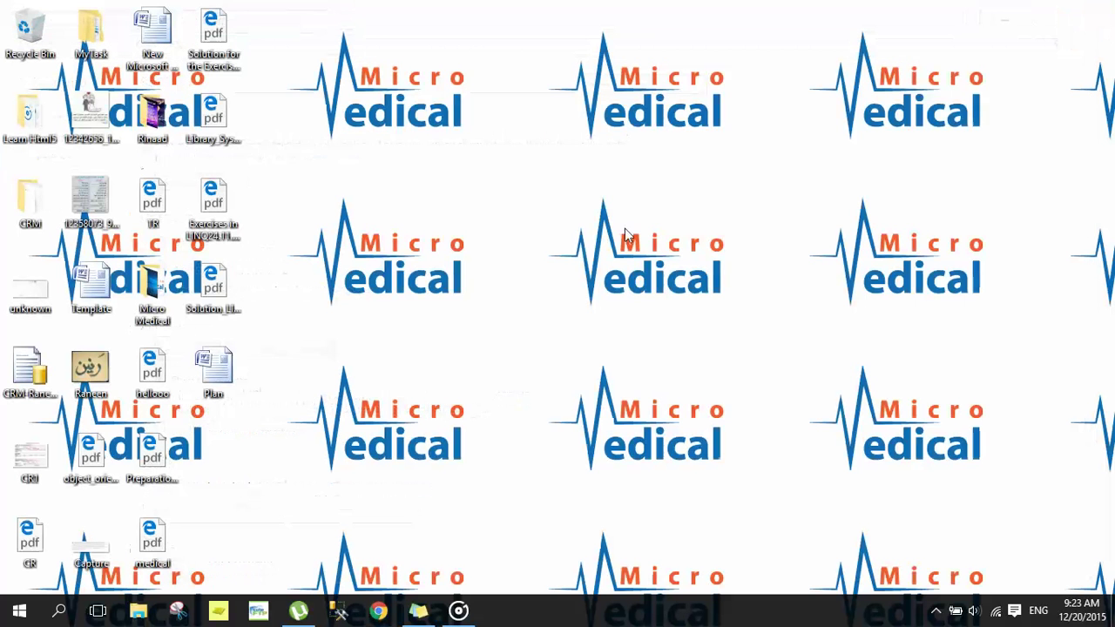
Step: Reopen Chrome on the MMIS | Login tab and focus the login fields
click(380, 610)
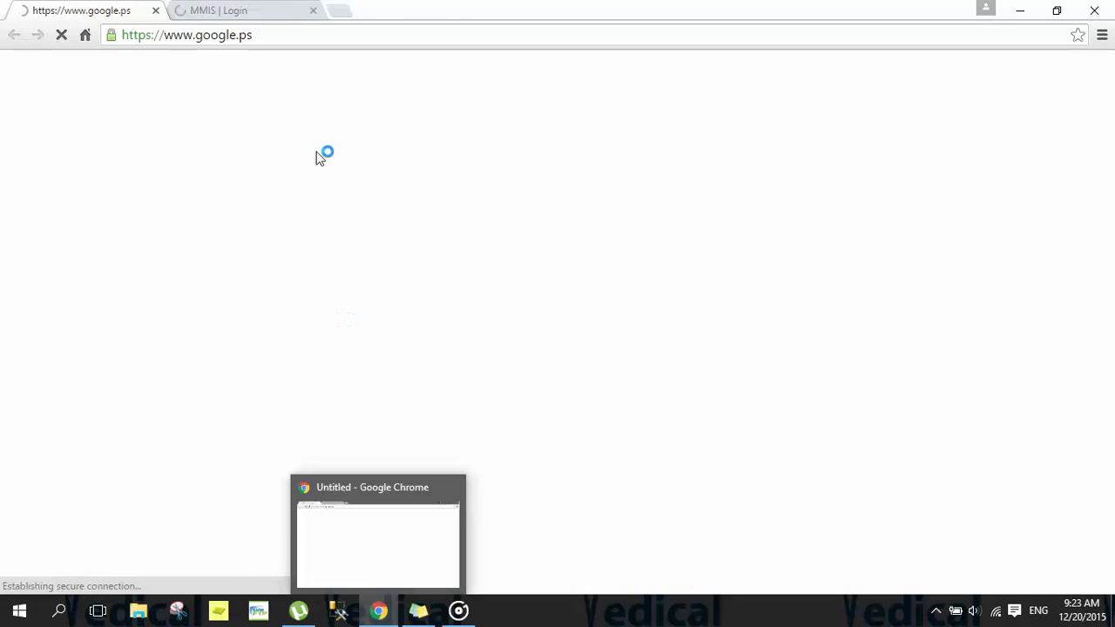
click(240, 11)
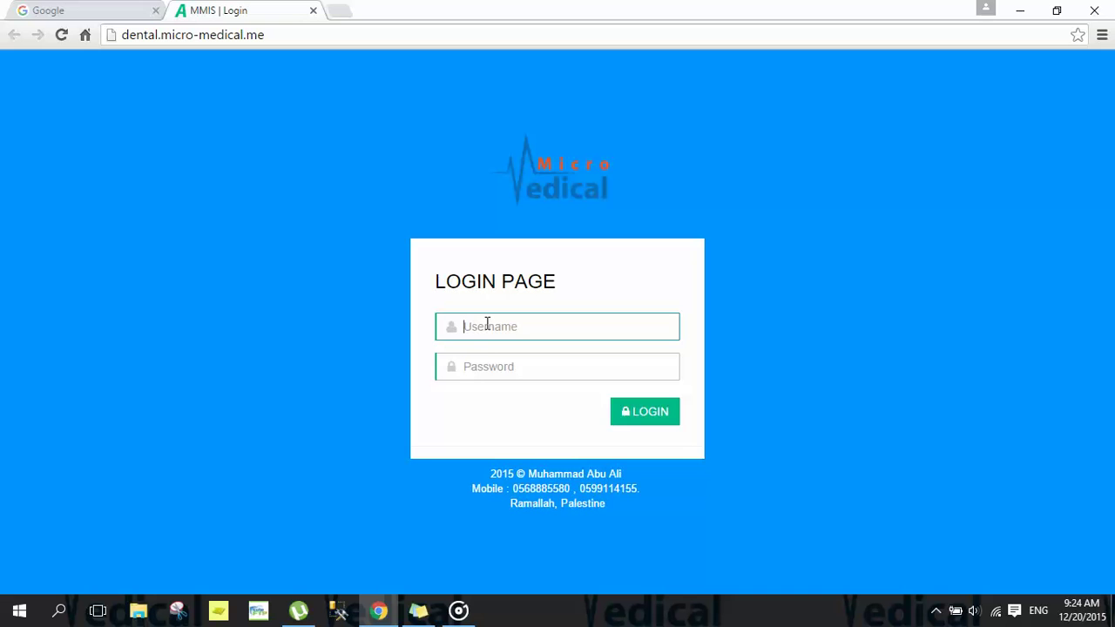
click(484, 364)
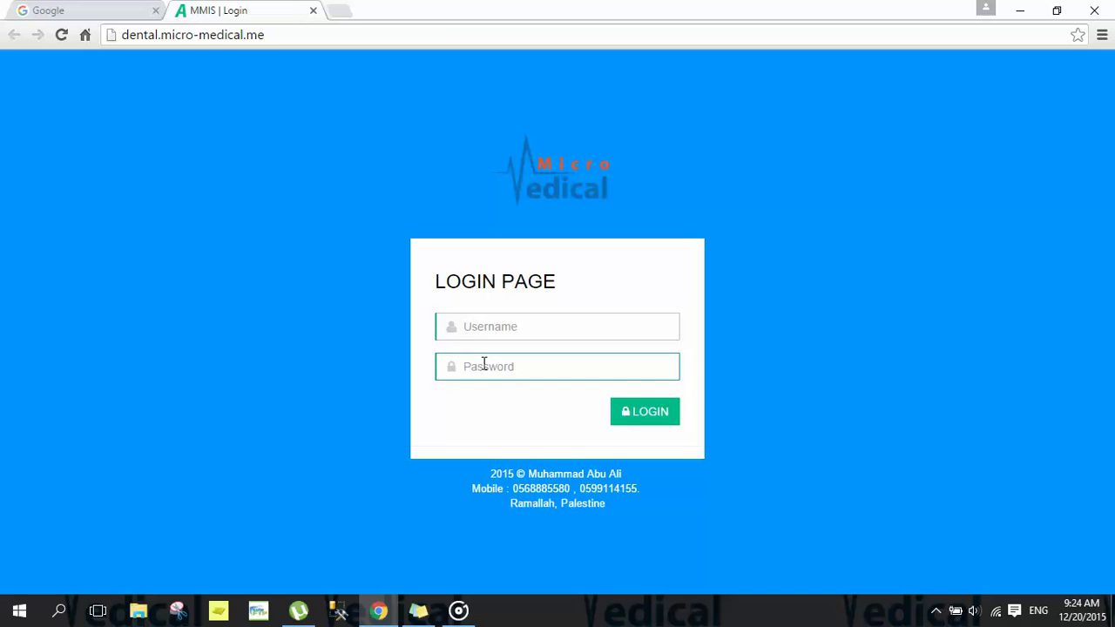
click(481, 325)
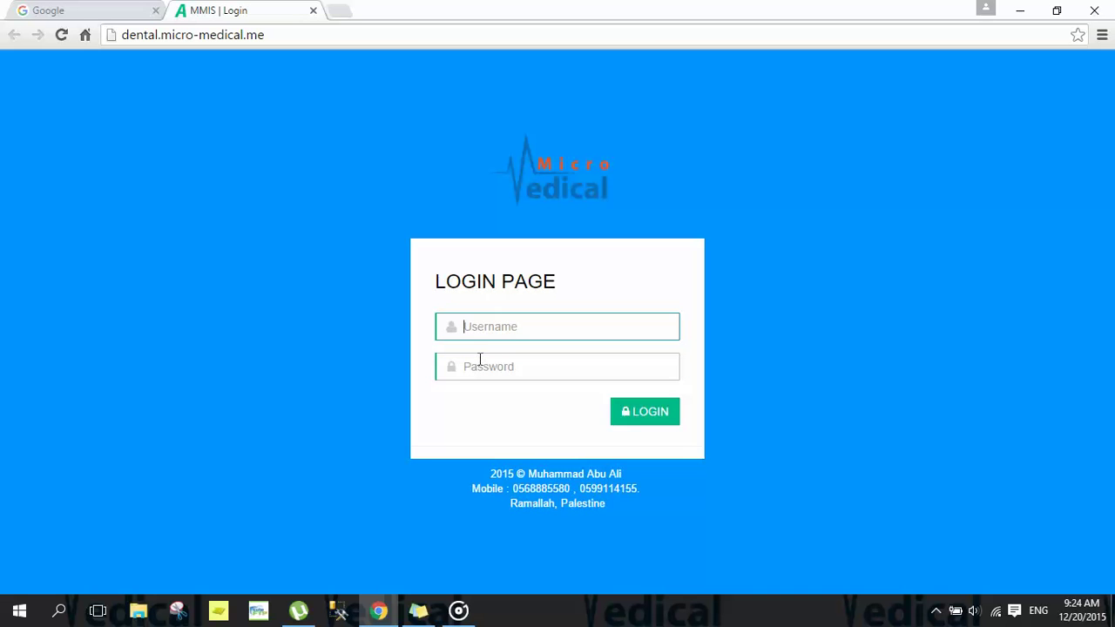
click(480, 360)
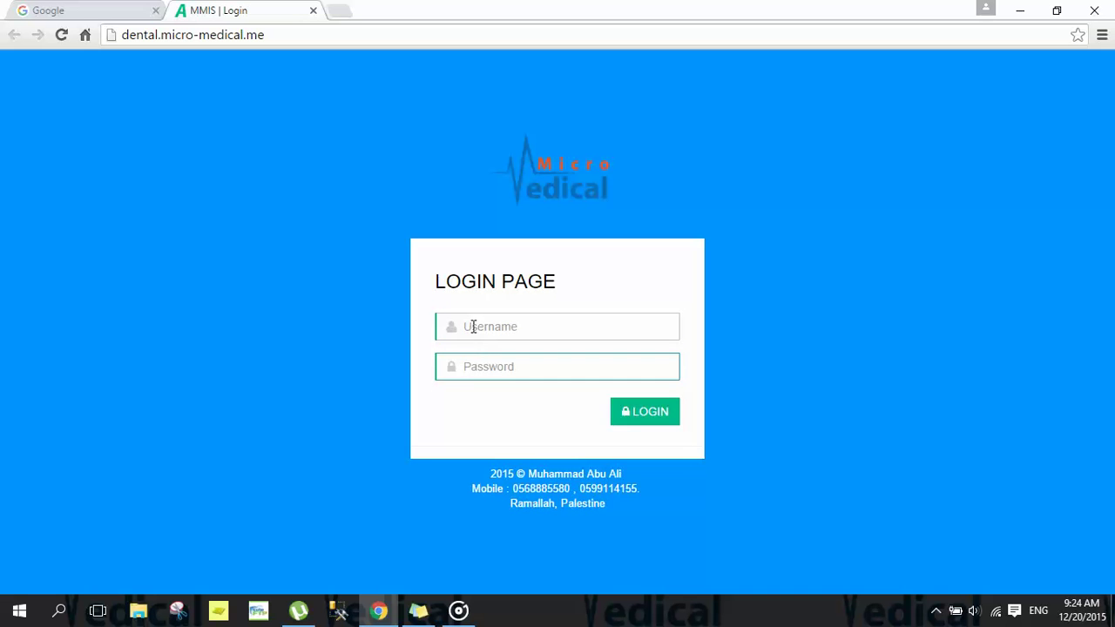
Step: Log in with the remembered username and the account password, then reload the home dashboard
click(473, 325)
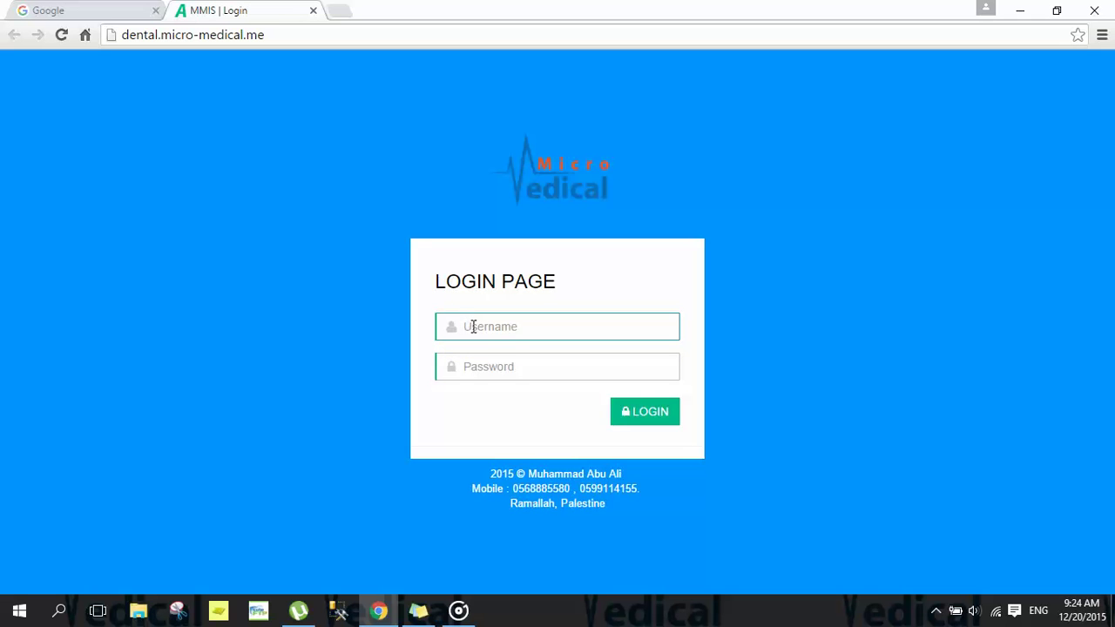
text(g)
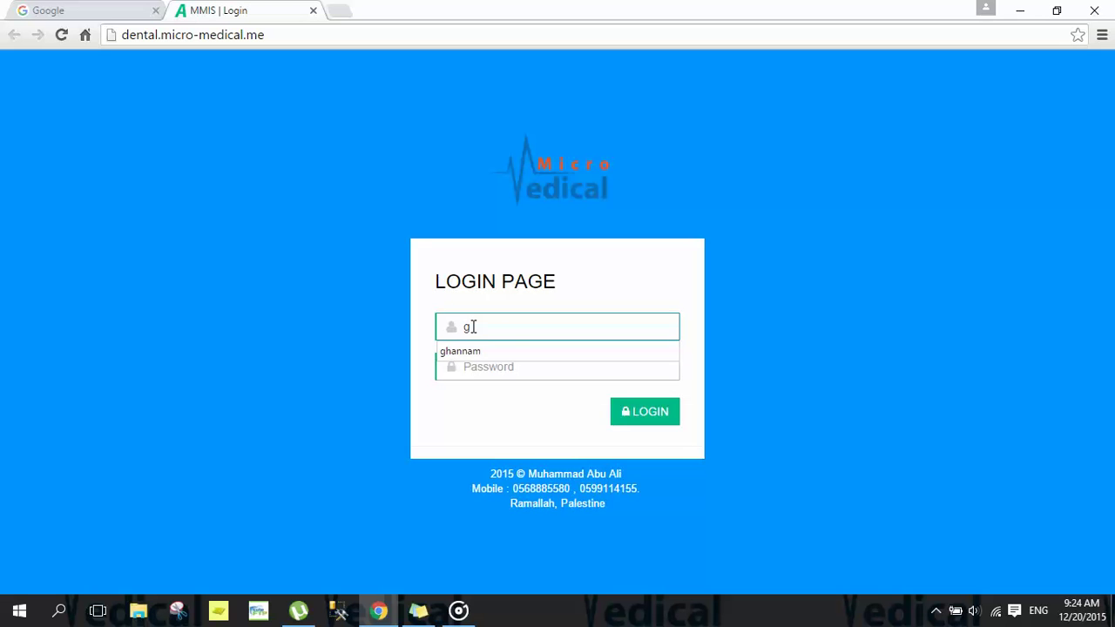
key(Down)
key(Return)
key(Tab)
text(1234)
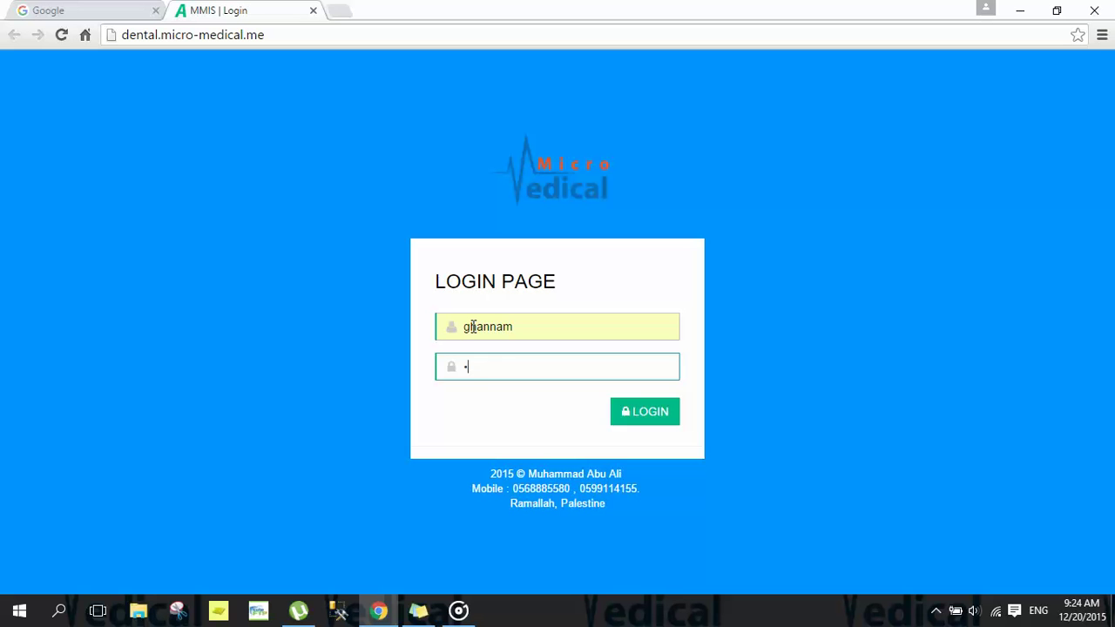
click(656, 414)
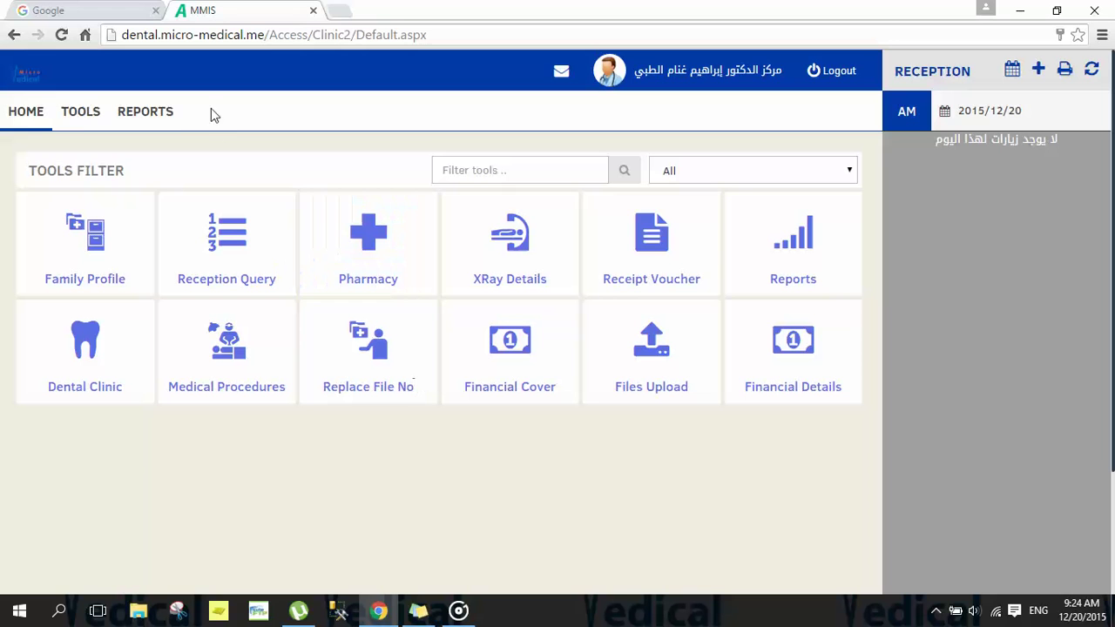
click(28, 118)
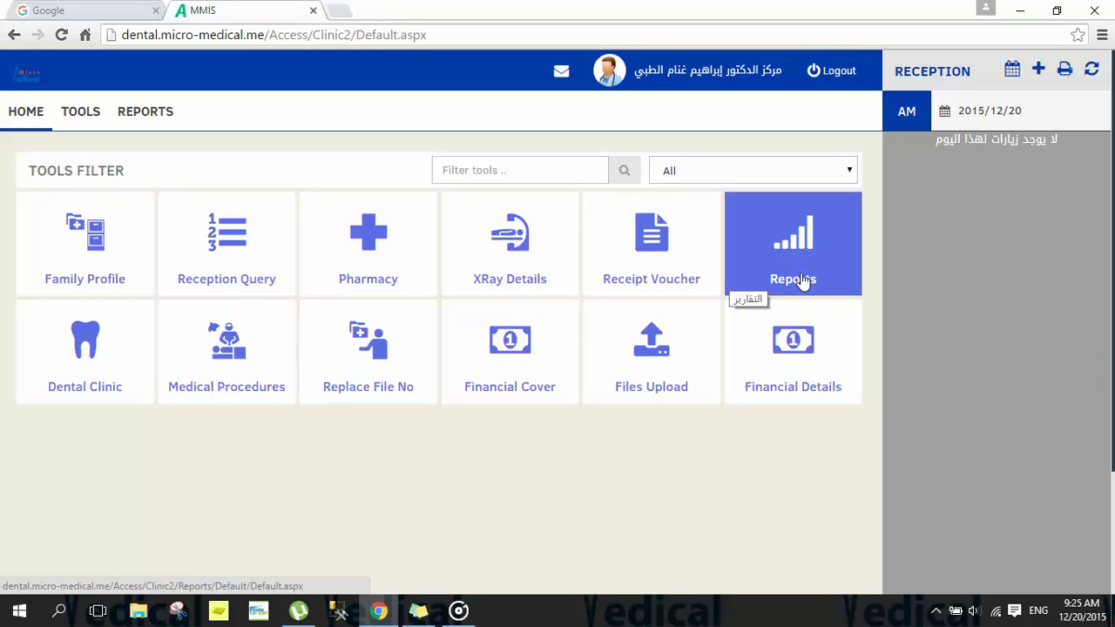
click(803, 280)
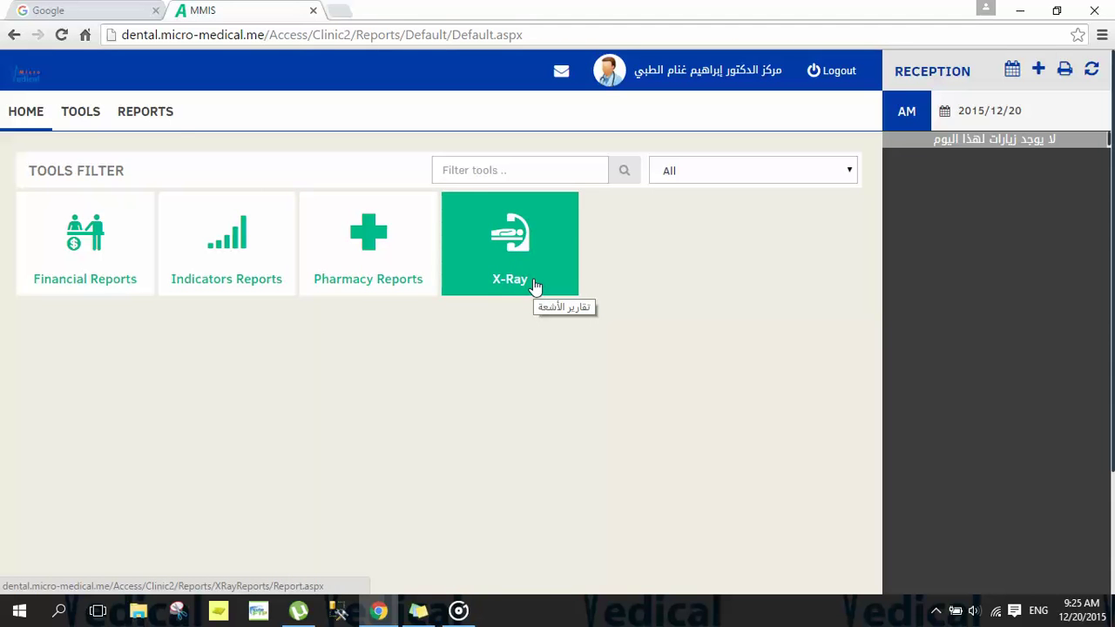
click(27, 115)
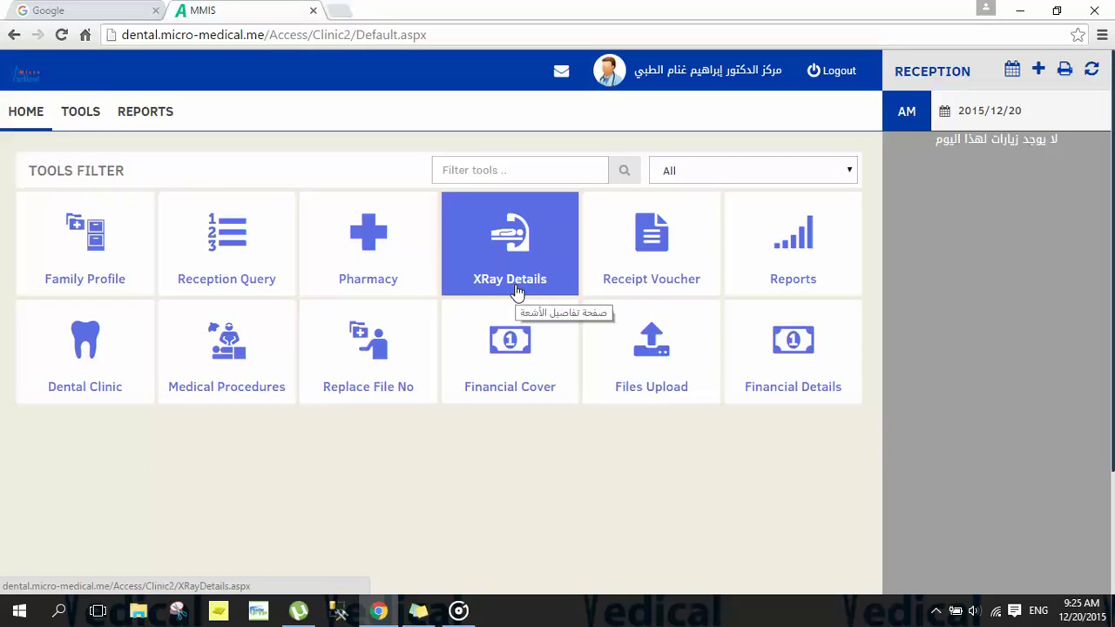
click(97, 379)
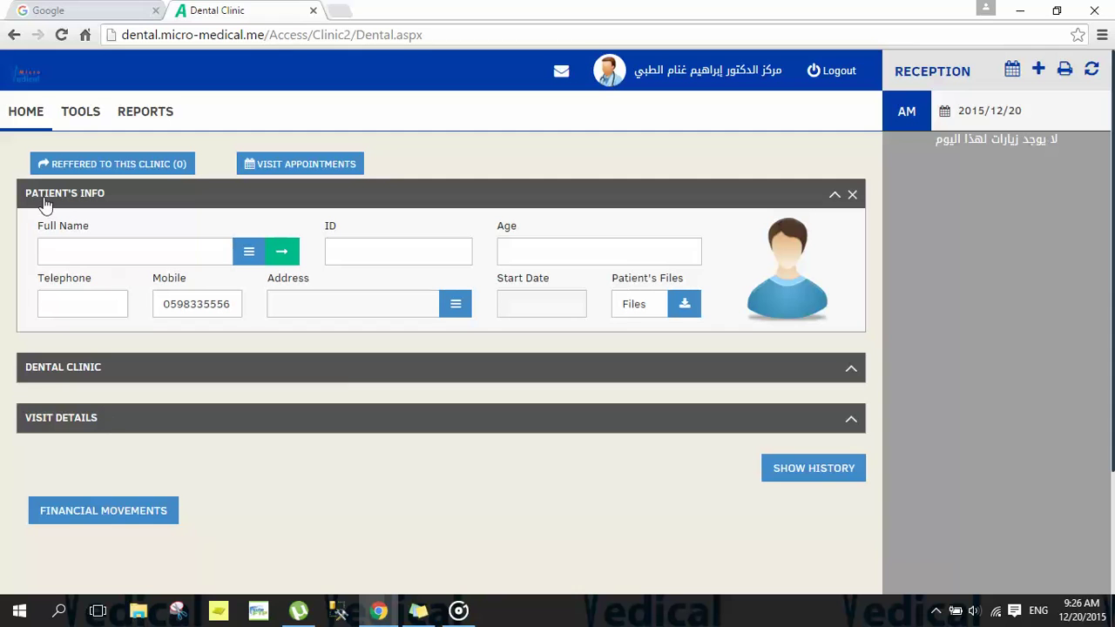
click(49, 420)
click(48, 420)
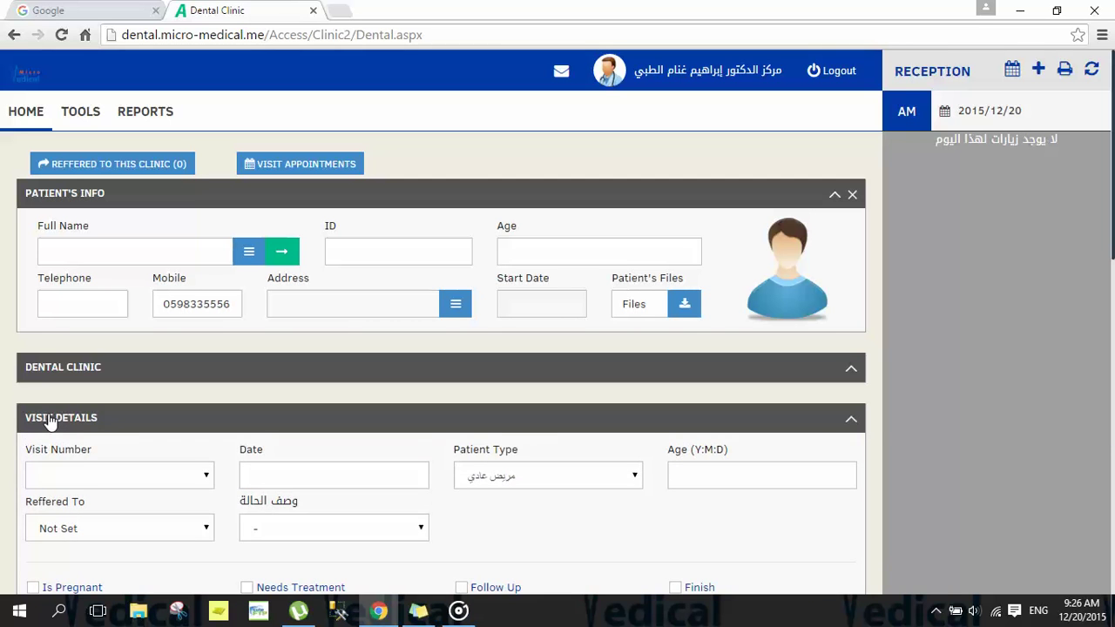
click(8, 120)
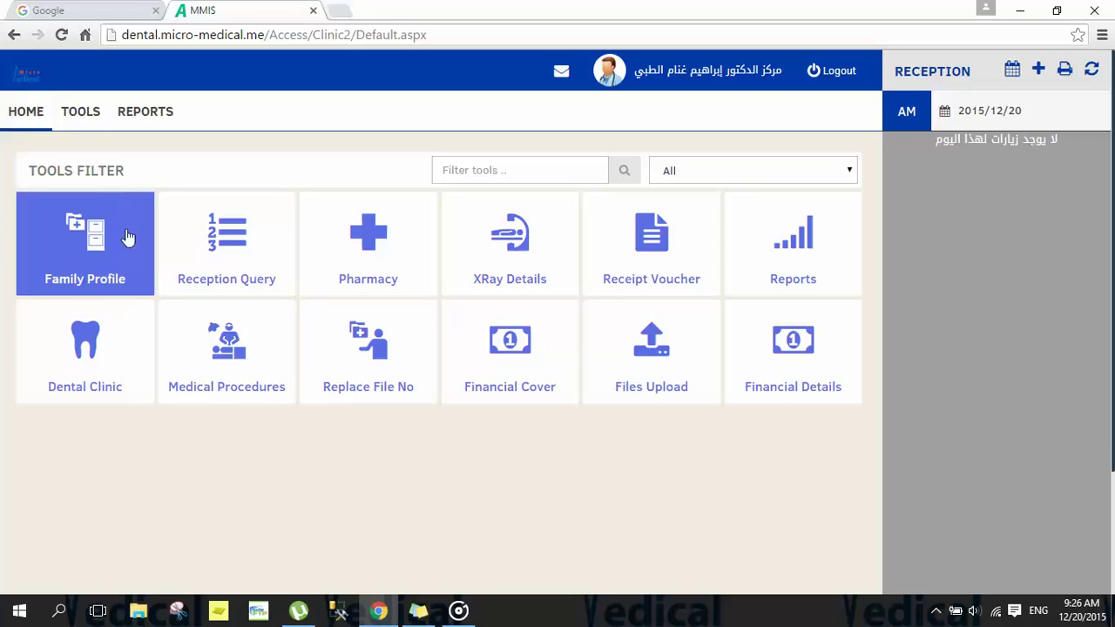
click(185, 322)
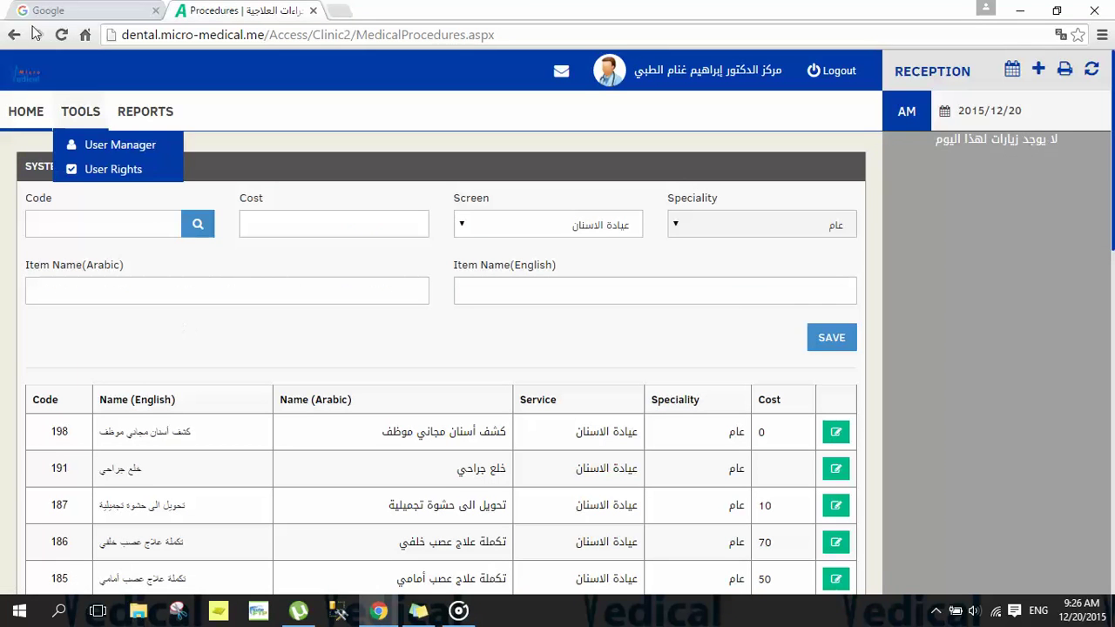
click(18, 115)
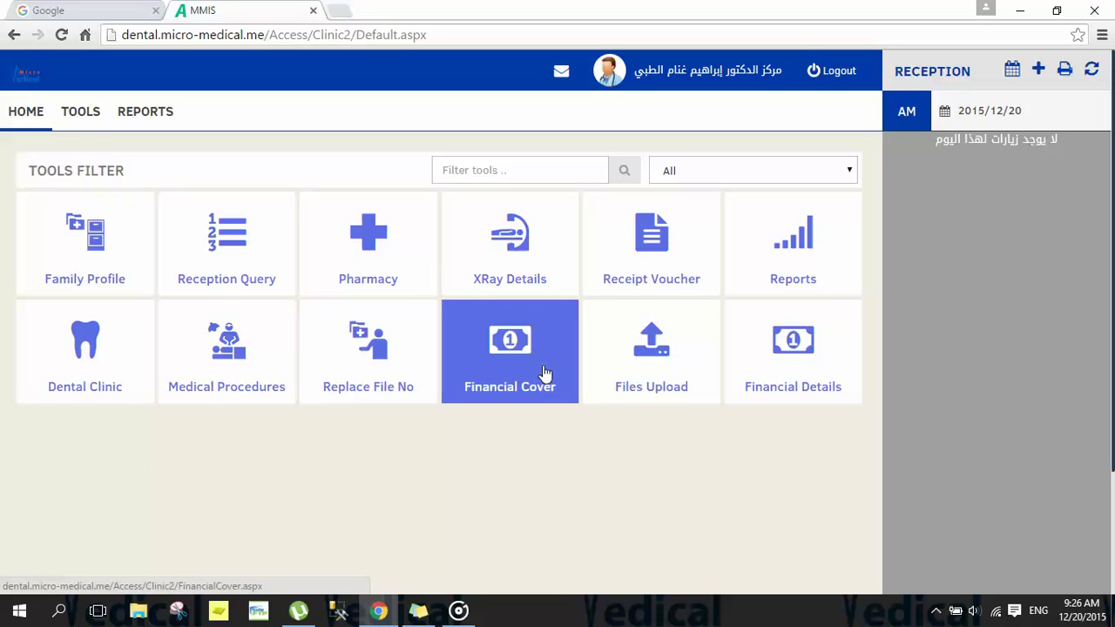
click(510, 369)
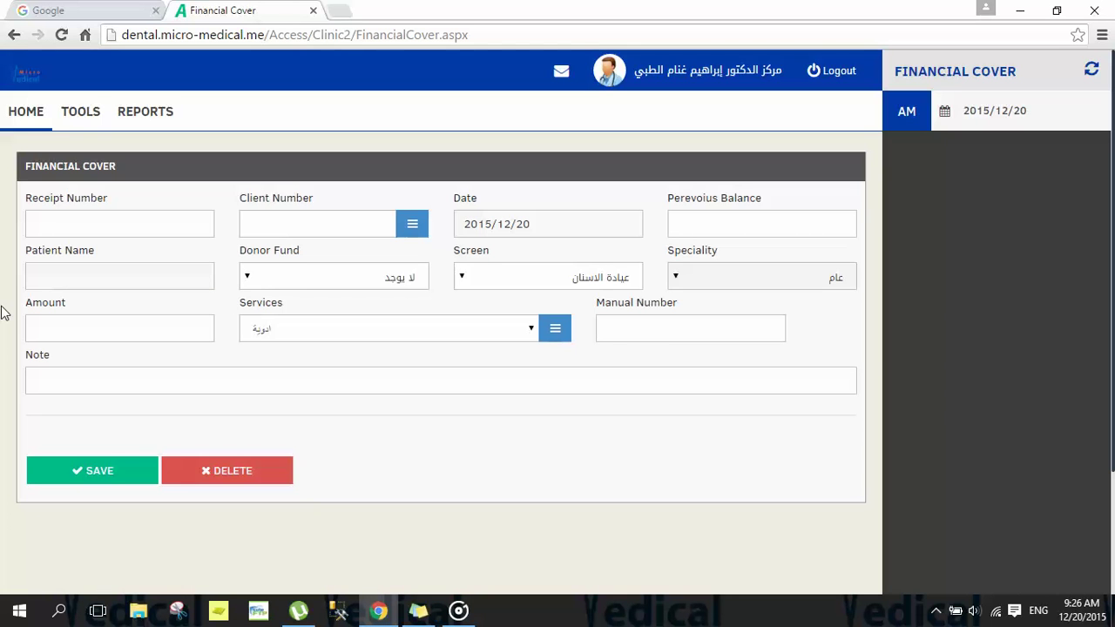
click(34, 123)
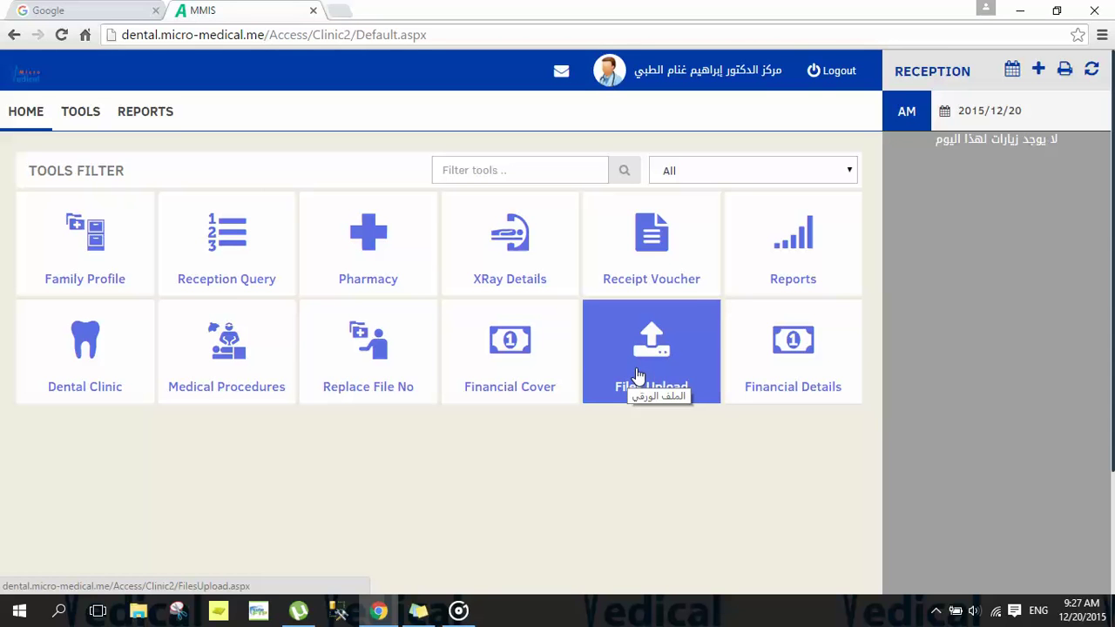
Step: Open the Financial Details tools, such as Receipt Voucher, Cover Types and INVOICE
click(762, 368)
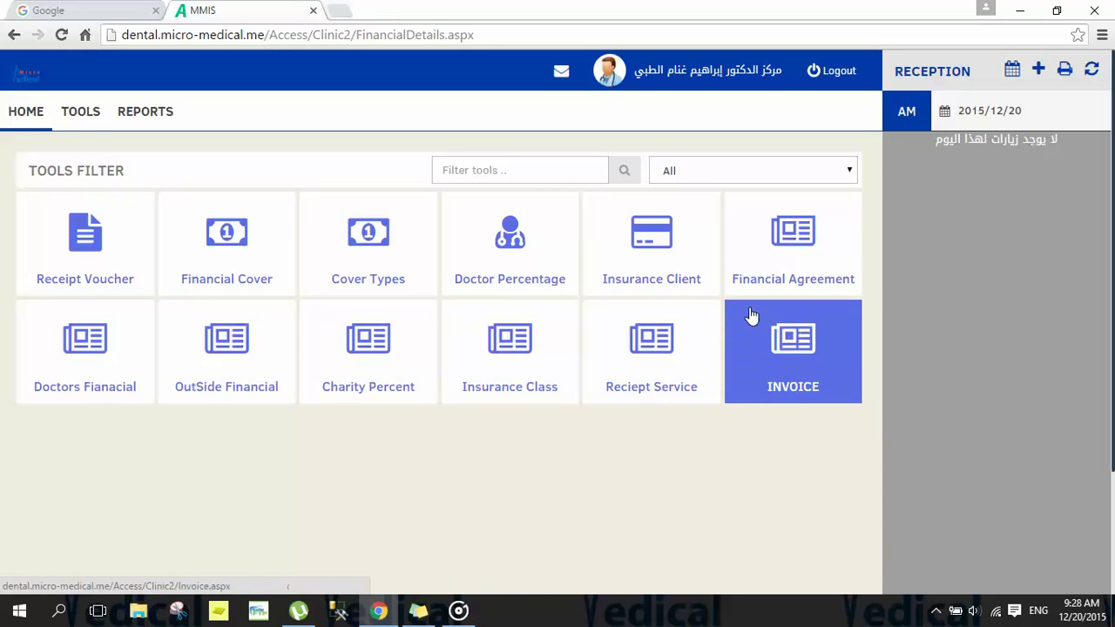
Step: Look over the REPORTS categories, then return to the HOME tools dashboard
click(29, 128)
mouse_move(68, 124)
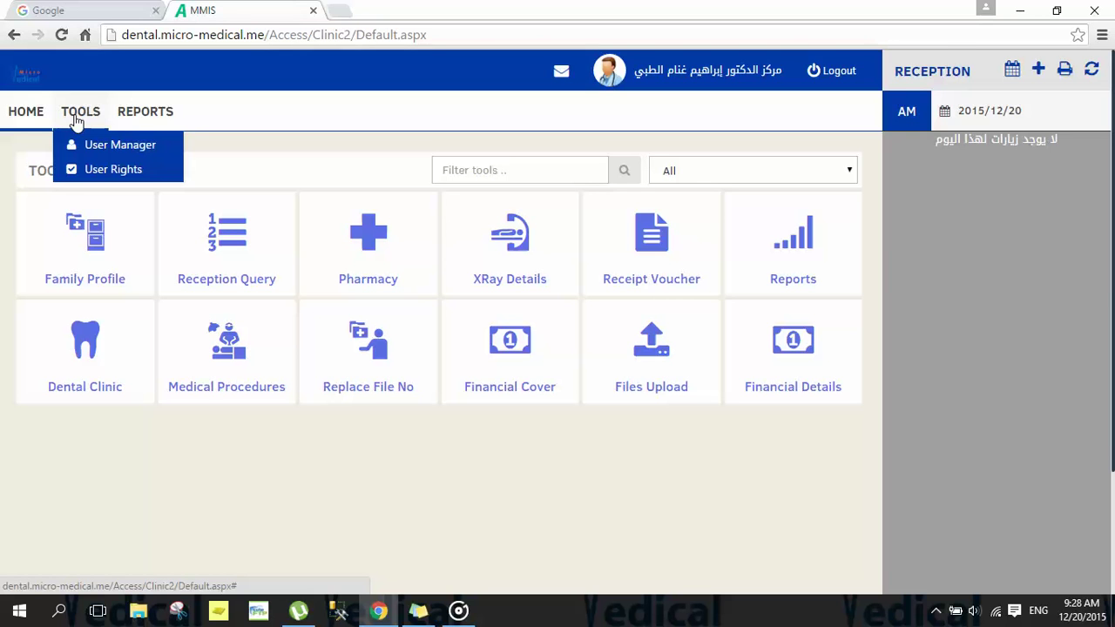
click(135, 120)
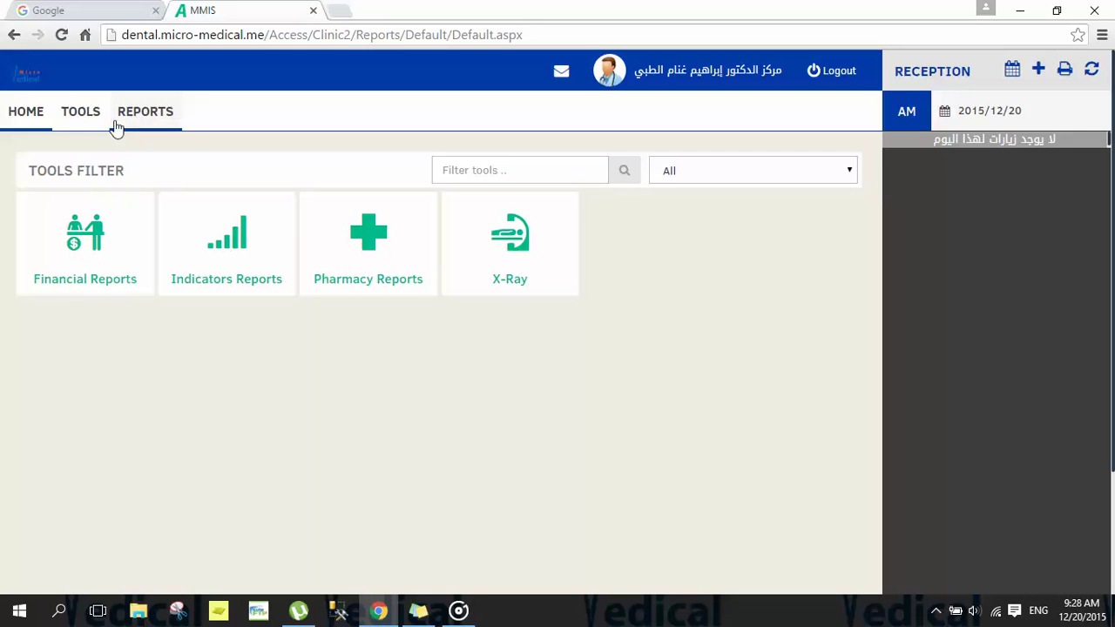
click(83, 113)
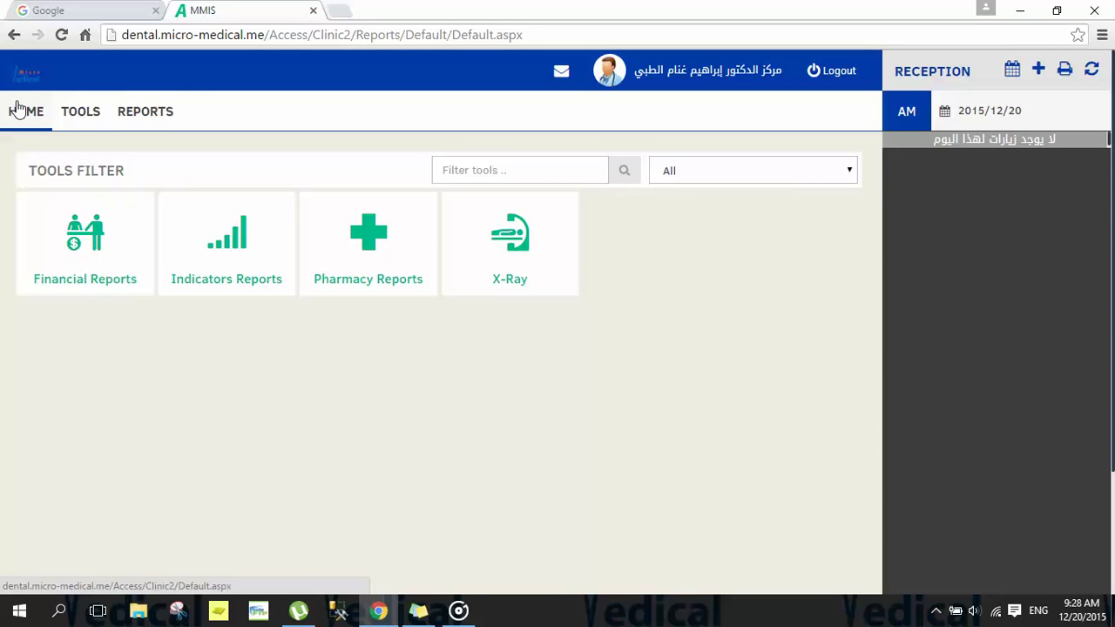
click(17, 110)
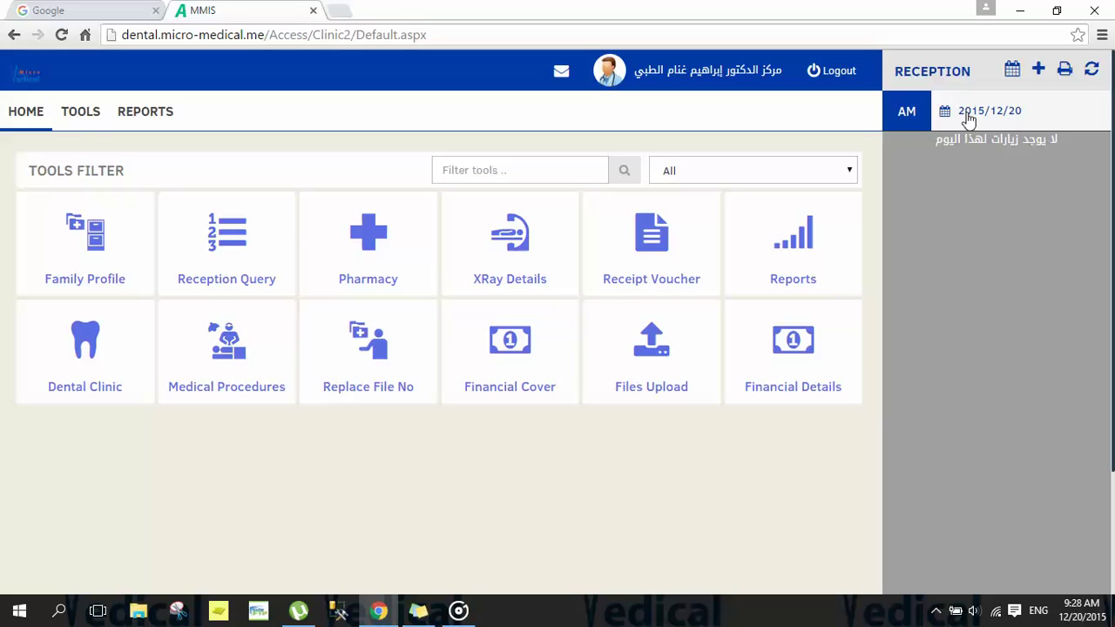
click(920, 120)
Step: Toggle the Reception panel's shift until it settles on PM for 2015/12/20
click(920, 120)
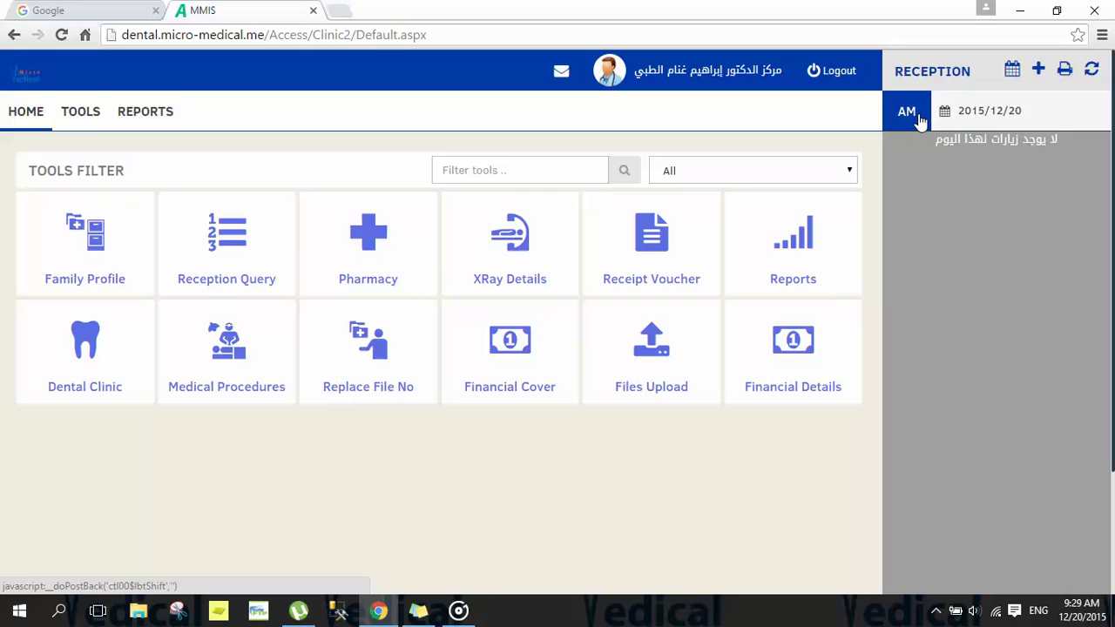
click(920, 120)
click(920, 121)
click(920, 120)
click(920, 121)
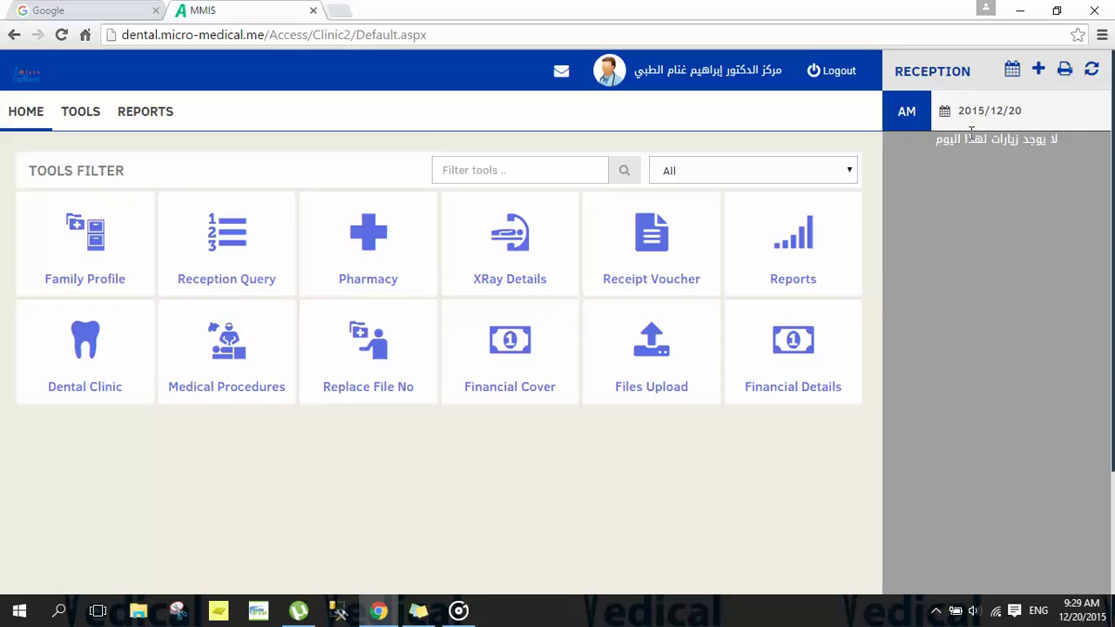
click(910, 116)
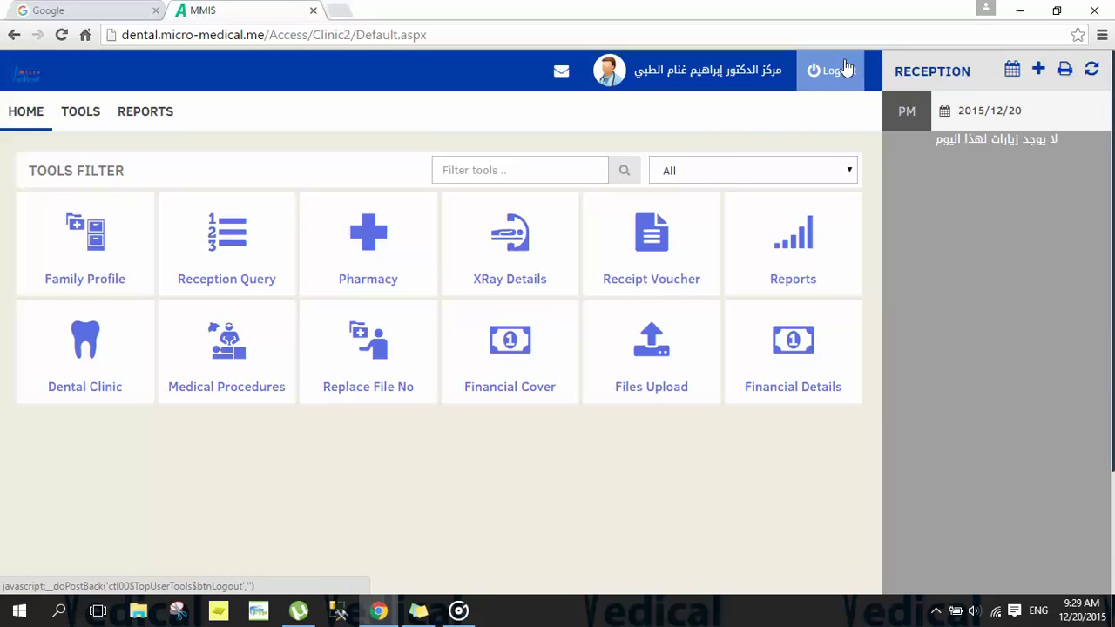
click(771, 70)
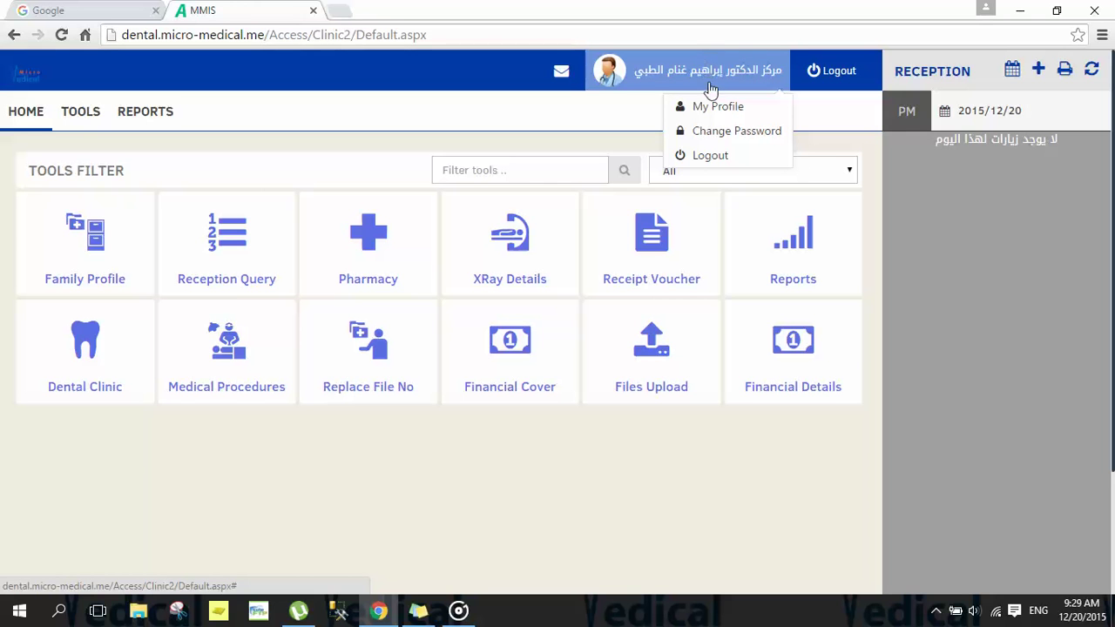
Step: Open My Profile and look at the e-mail and full name fields
click(711, 111)
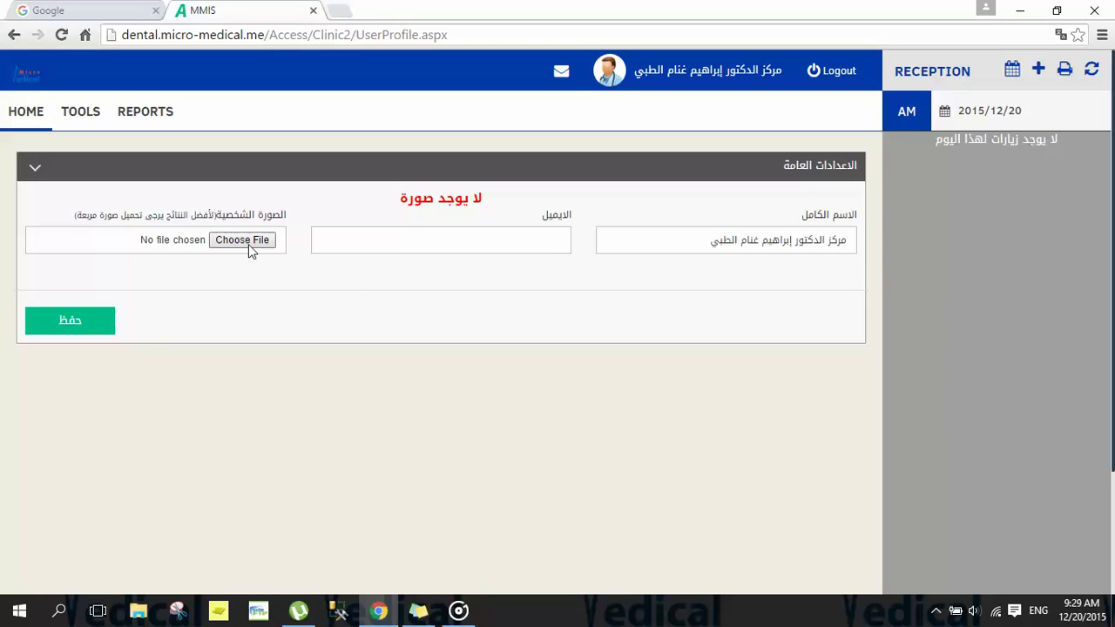
click(403, 241)
click(630, 245)
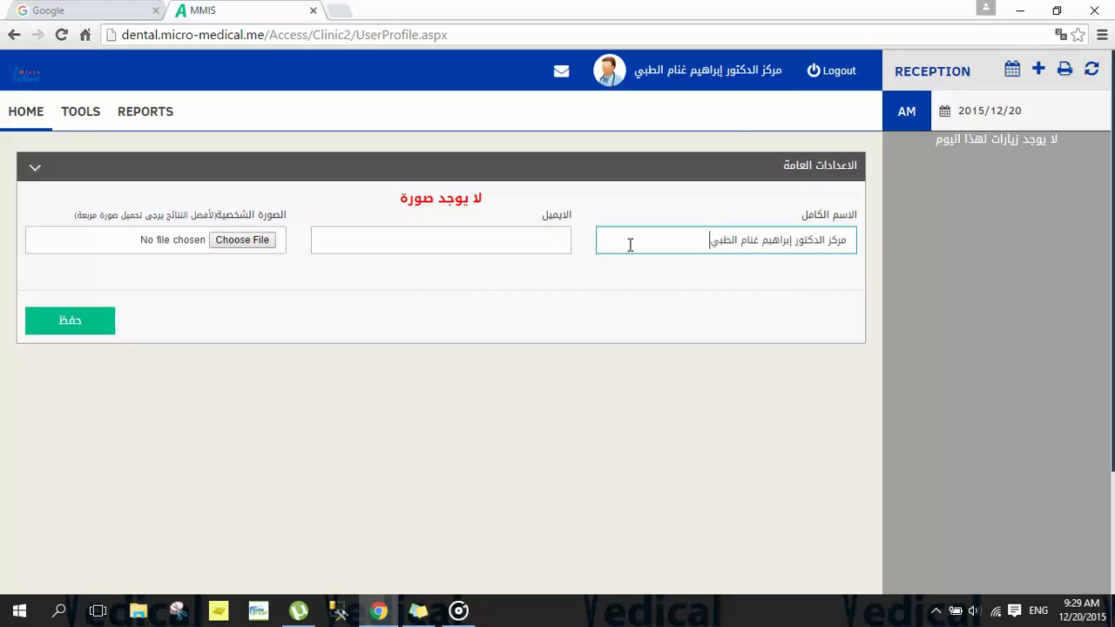
click(763, 80)
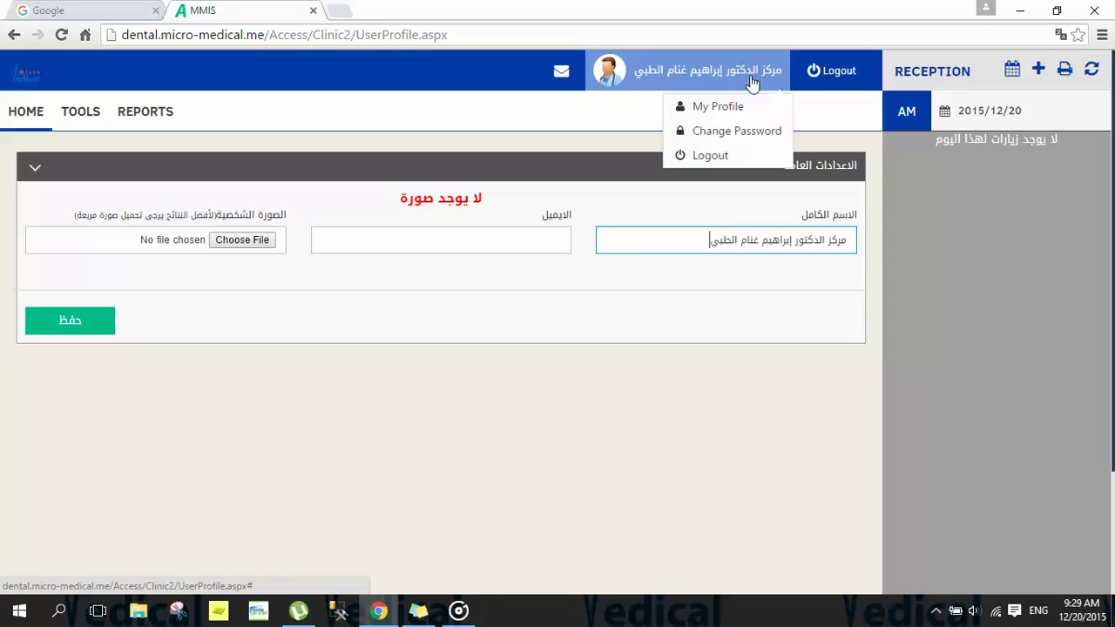
Step: Open Change Password and step through the Old Password, New Password and Confirm fields
click(743, 133)
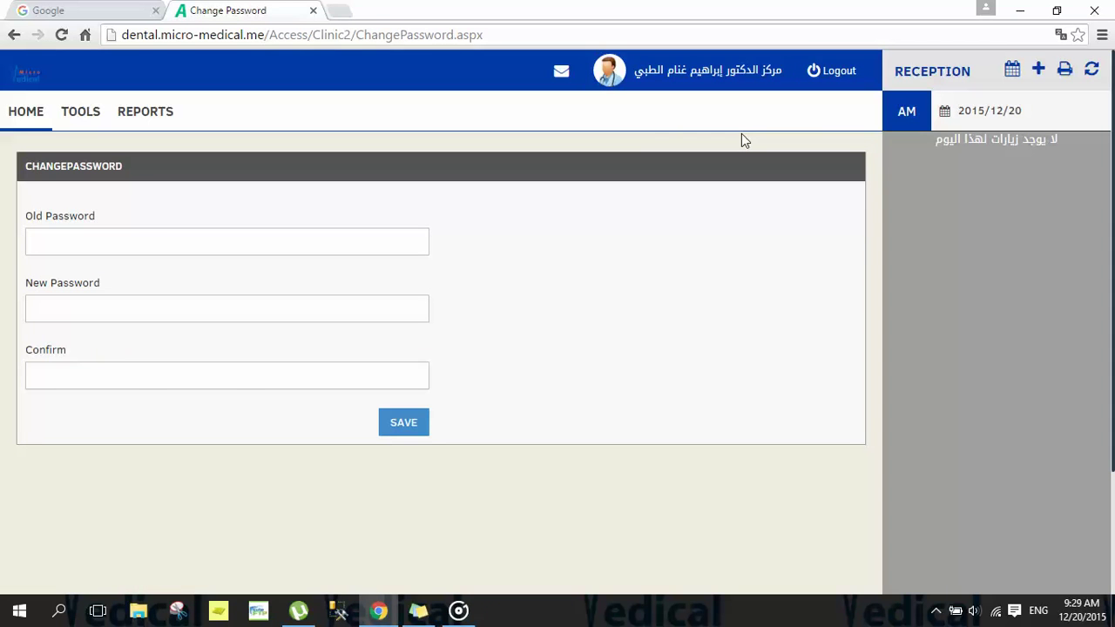
click(310, 240)
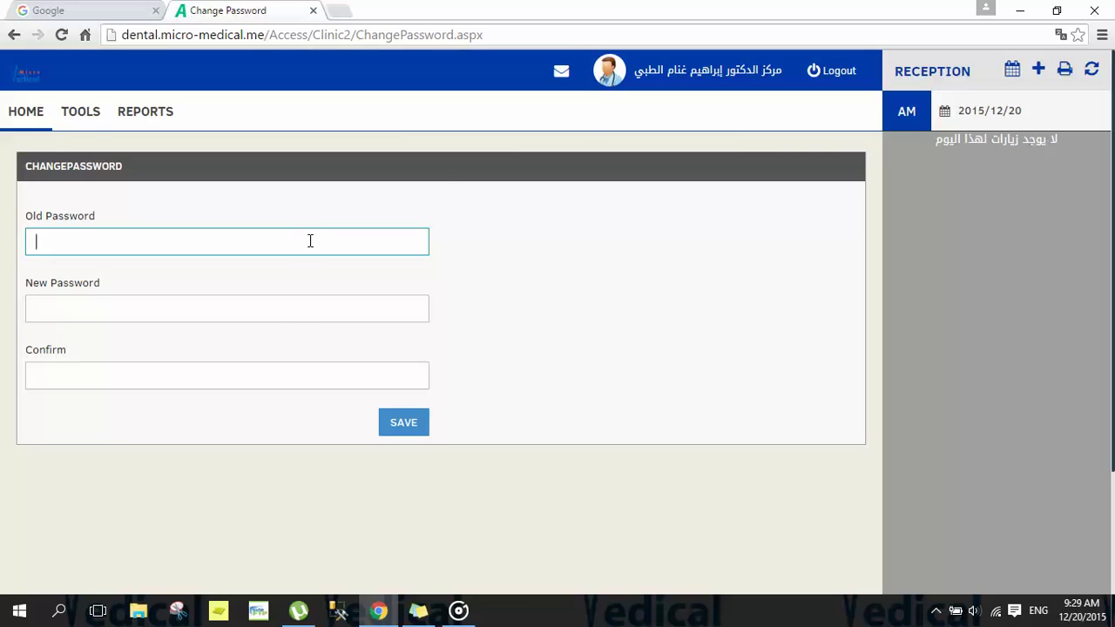
click(262, 315)
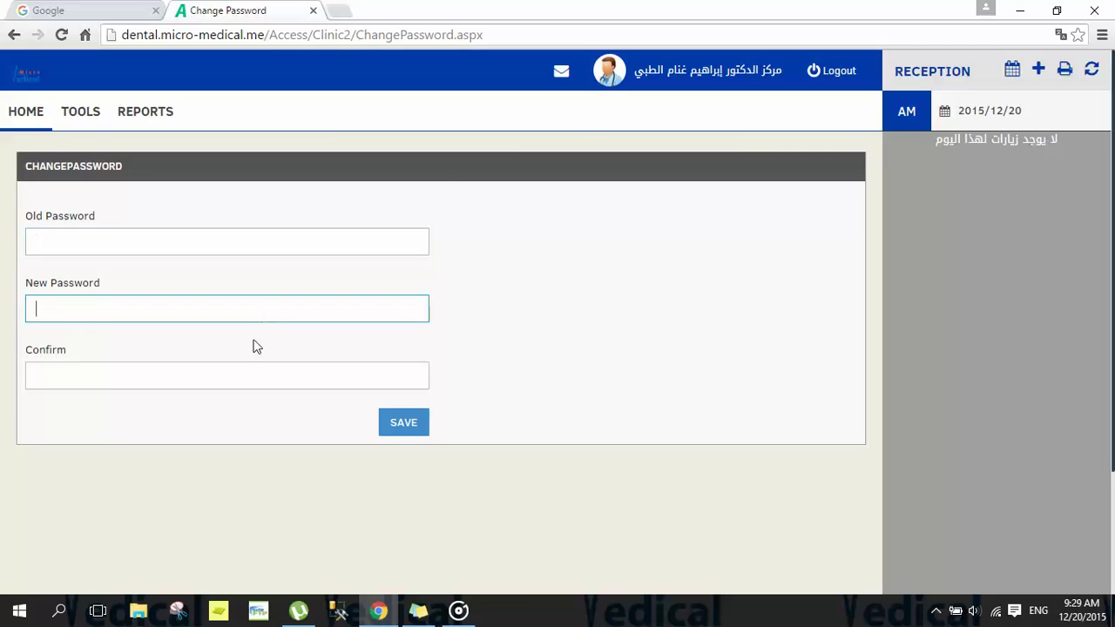
click(238, 381)
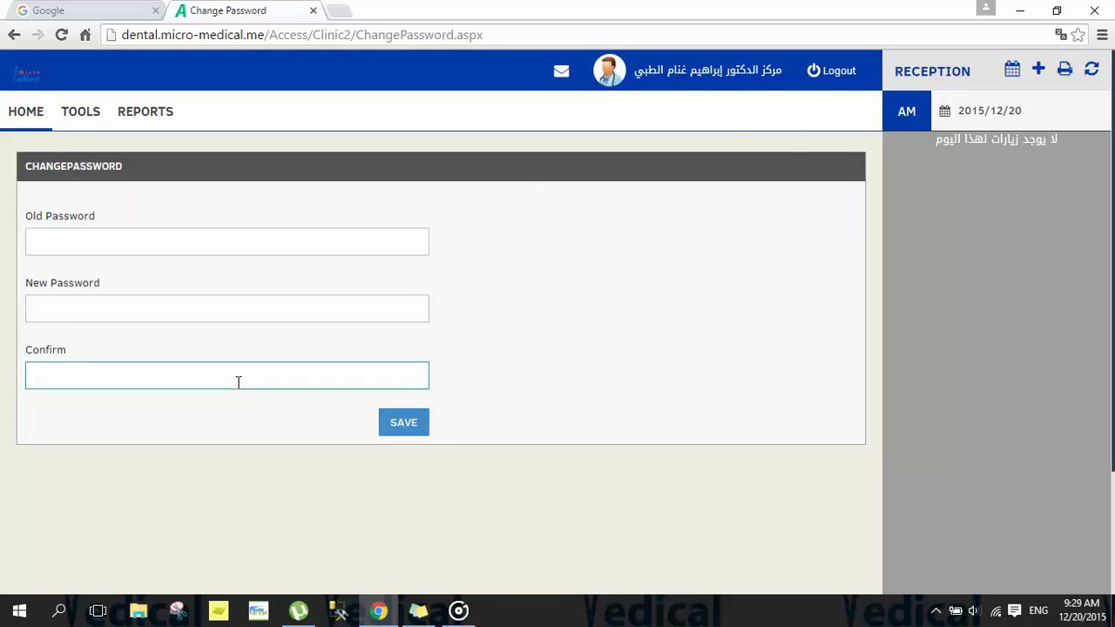
mouse_move(704, 78)
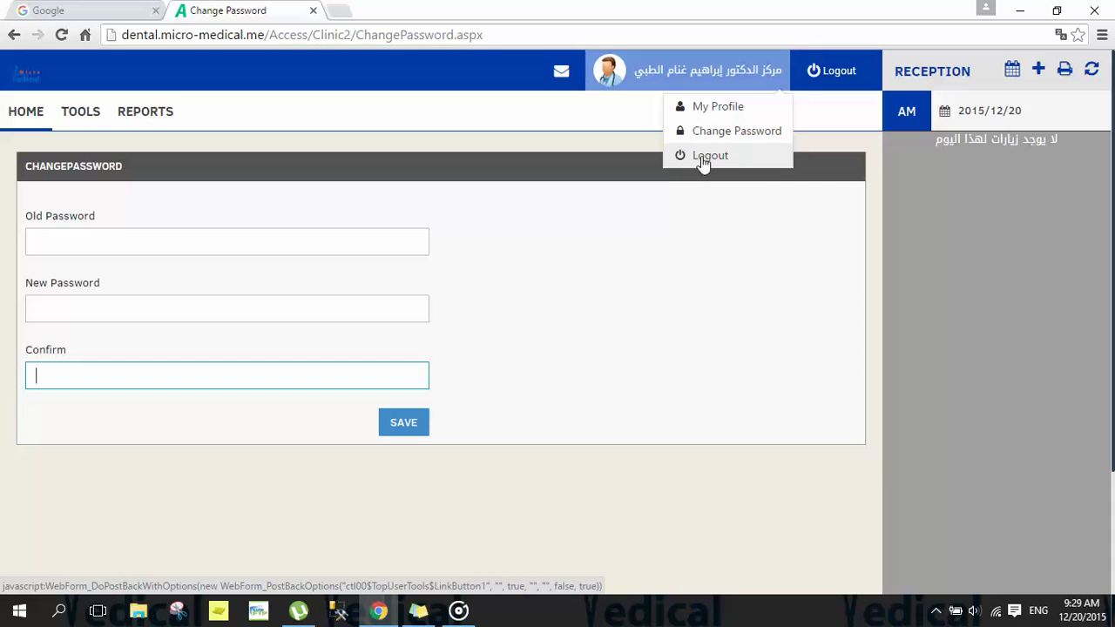
mouse_move(560, 68)
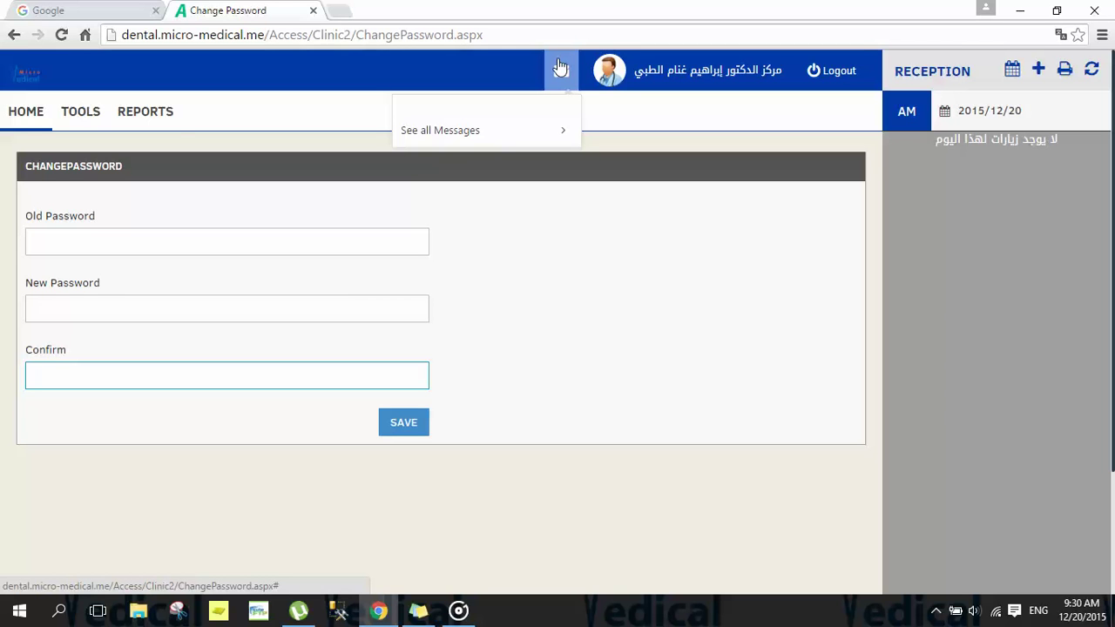
Step: Go HOME to the dashboard showing the AM reception shift for 2015/12/20
click(20, 116)
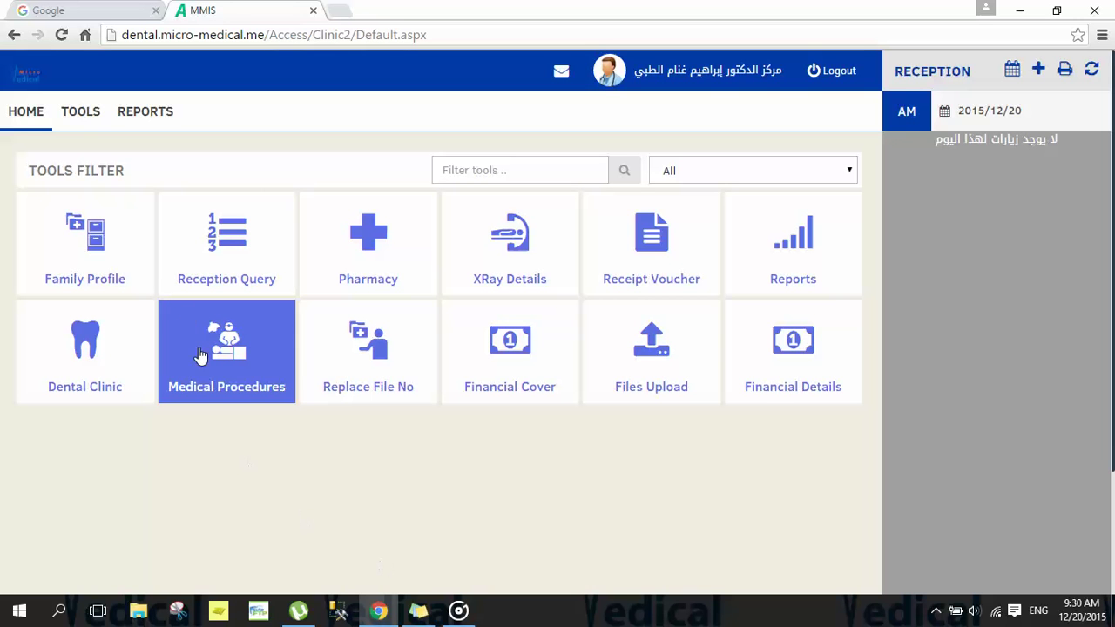
click(105, 249)
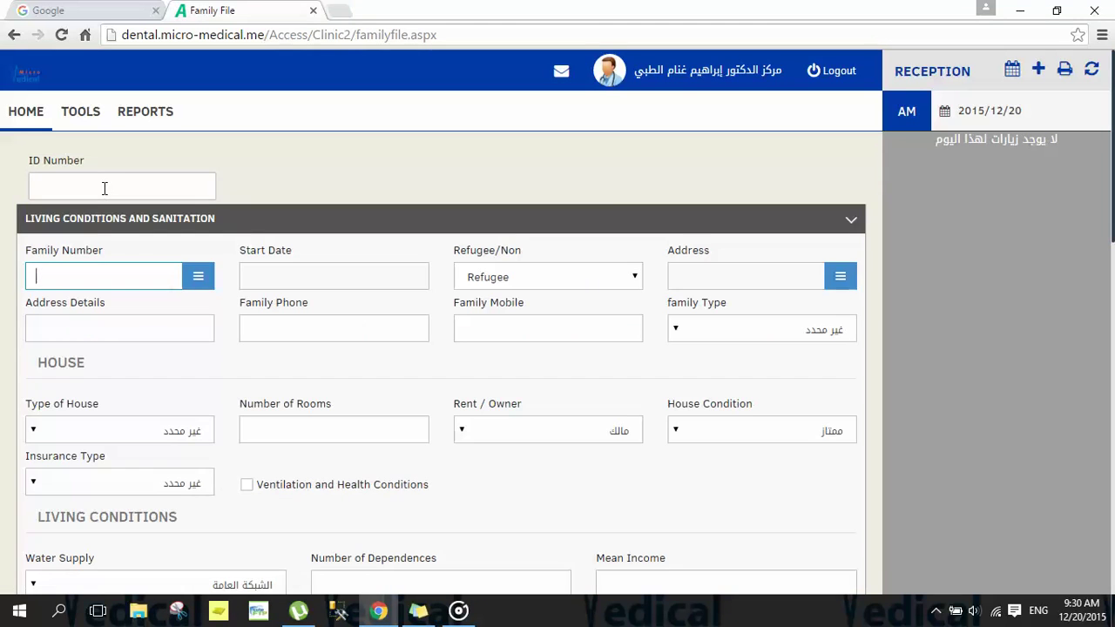
click(105, 187)
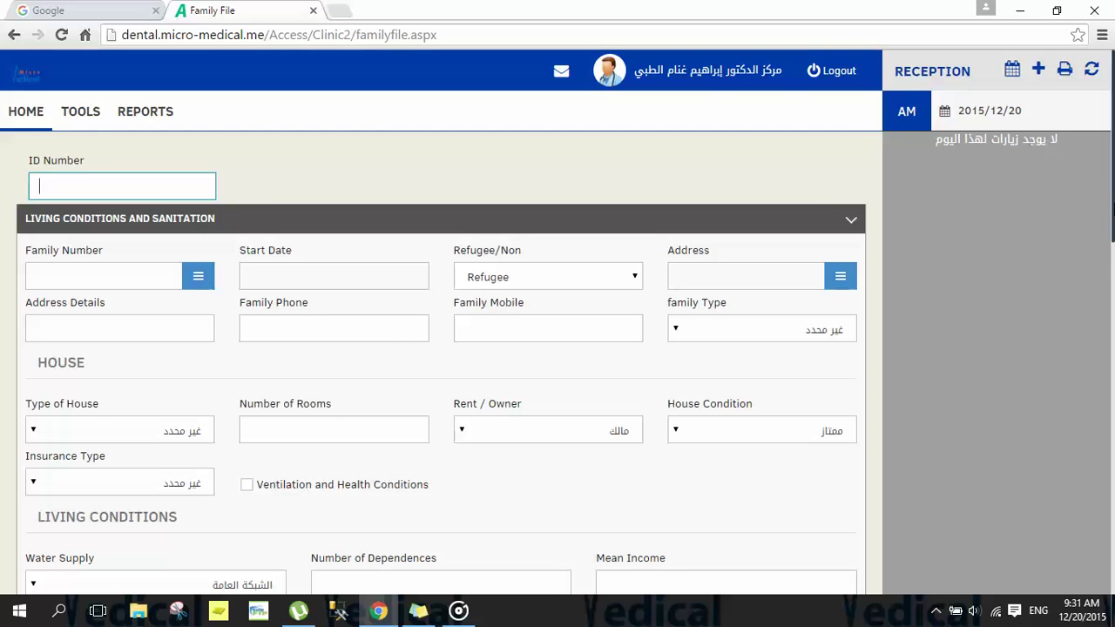
scroll(1113, 278, down, 1)
mouse_move(1113, 277)
mouse_down()
mouse_move(1109, 552)
mouse_move(1110, 283)
mouse_up()
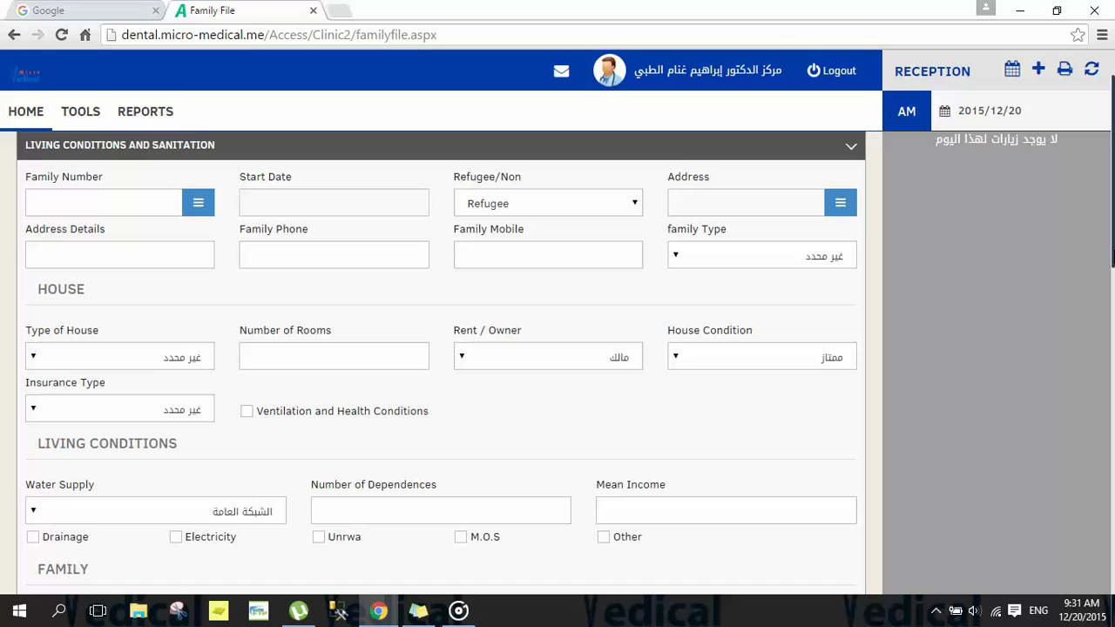
key(Down)
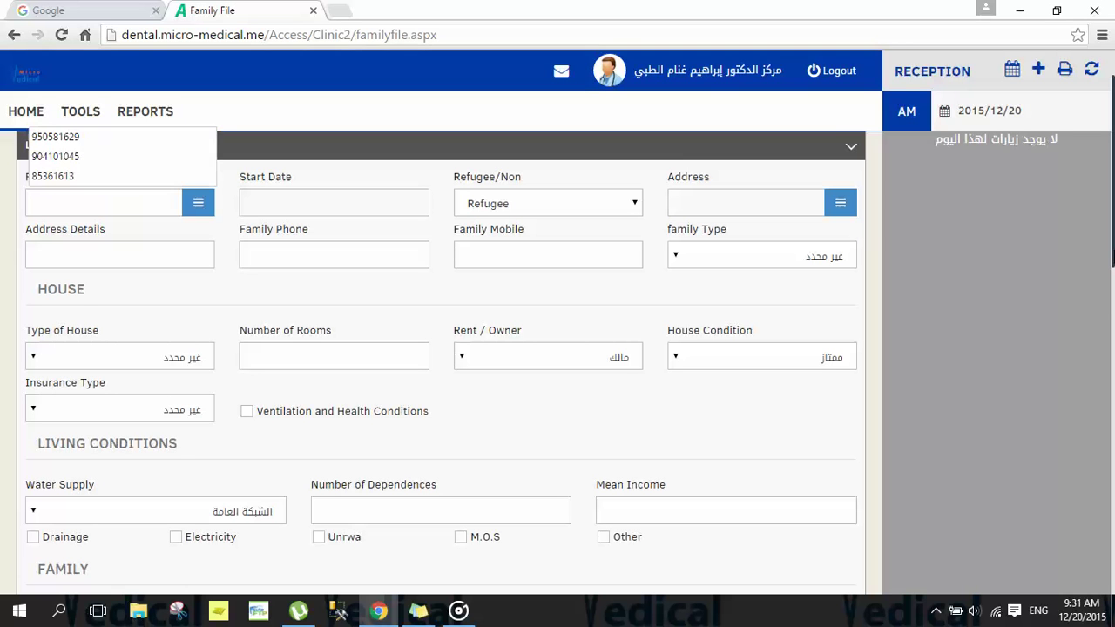
key(Escape)
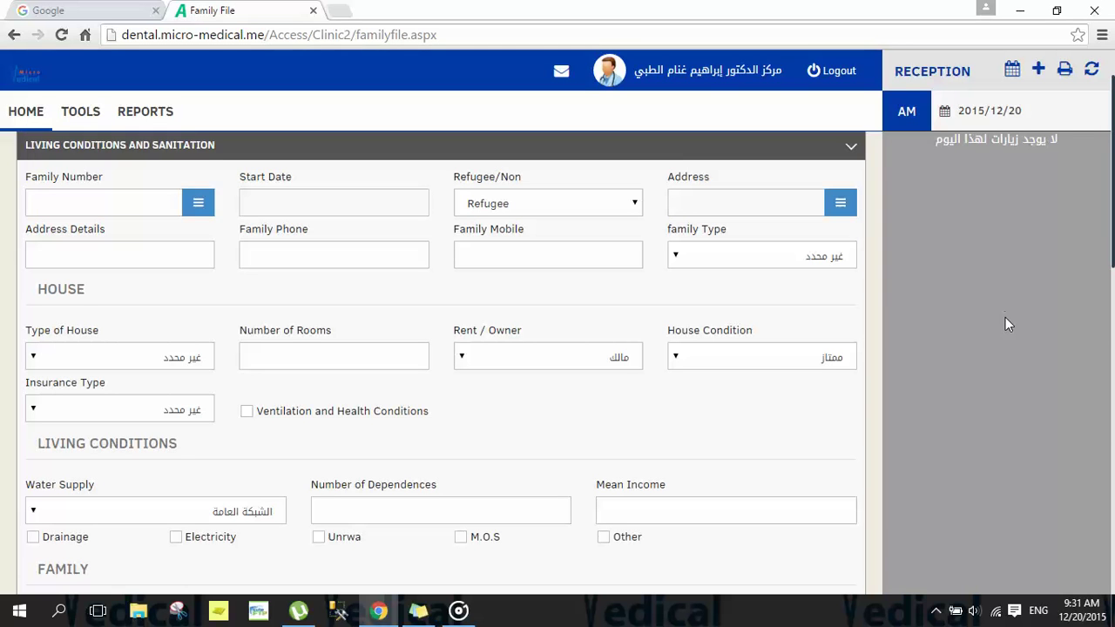
scroll(1005, 324, down, 10)
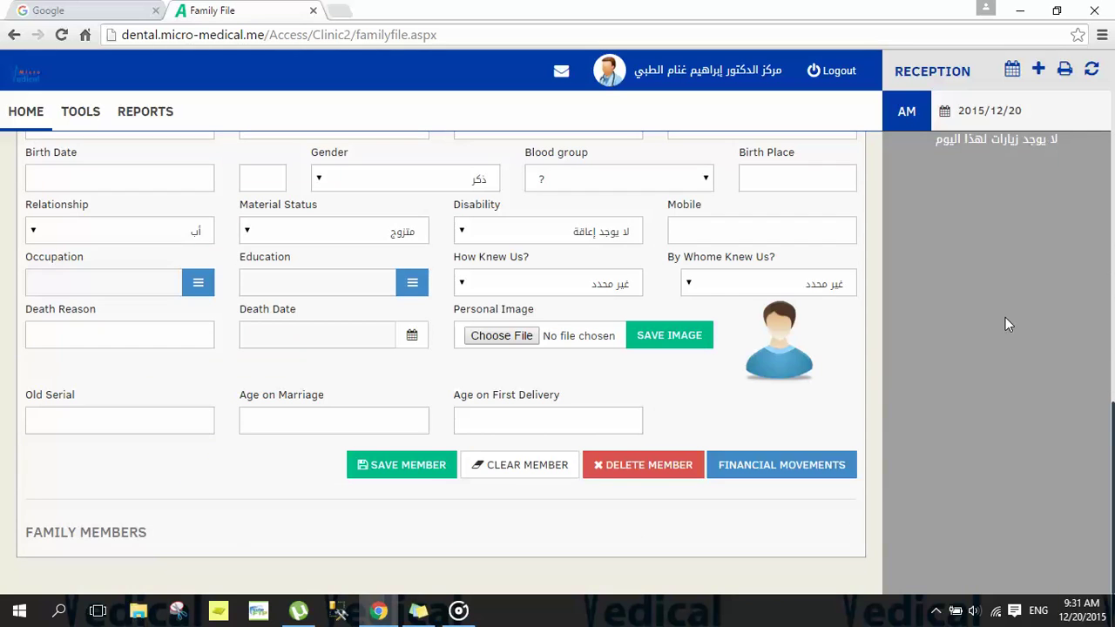
scroll(1005, 324, up, 2)
scroll(1005, 324, up, 2)
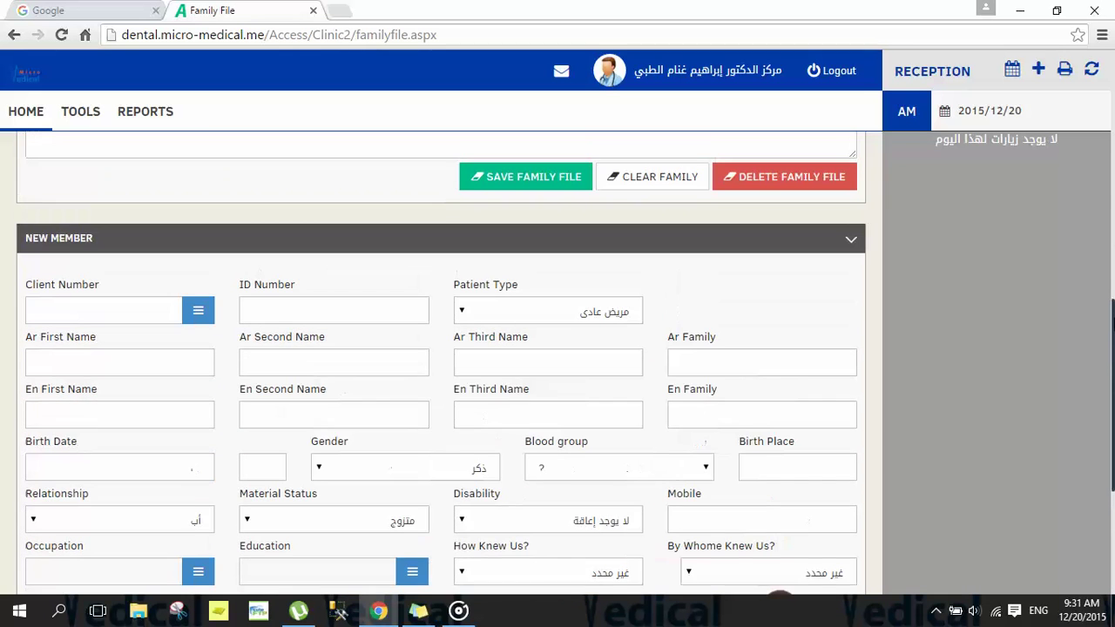
scroll(1005, 324, down, 1)
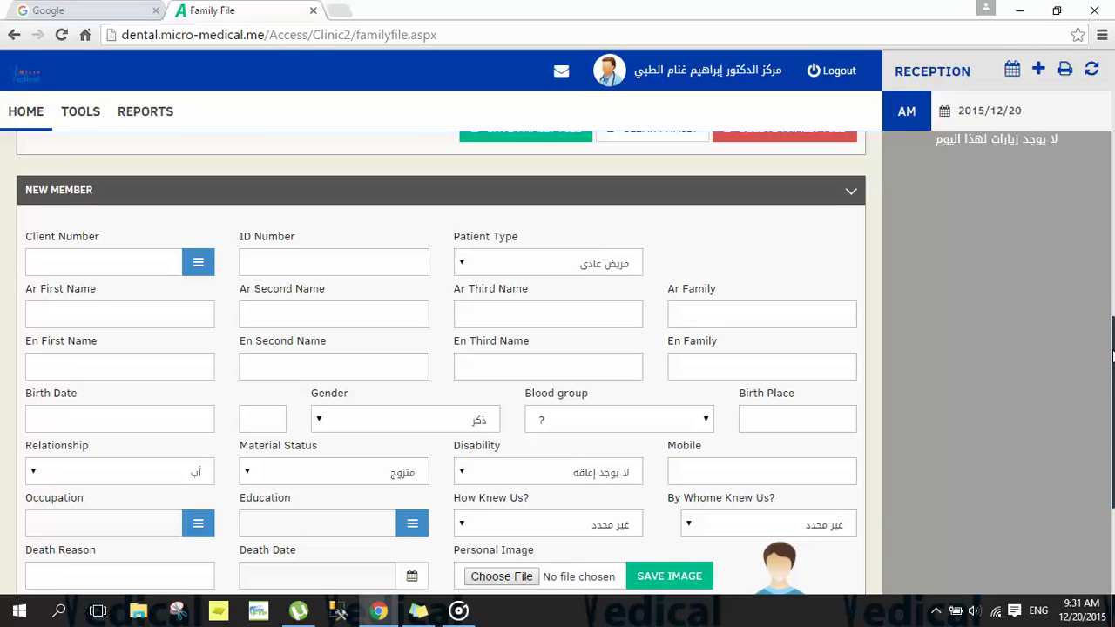
scroll(1114, 286, up, 5)
drag(1113, 209, 1114, 106)
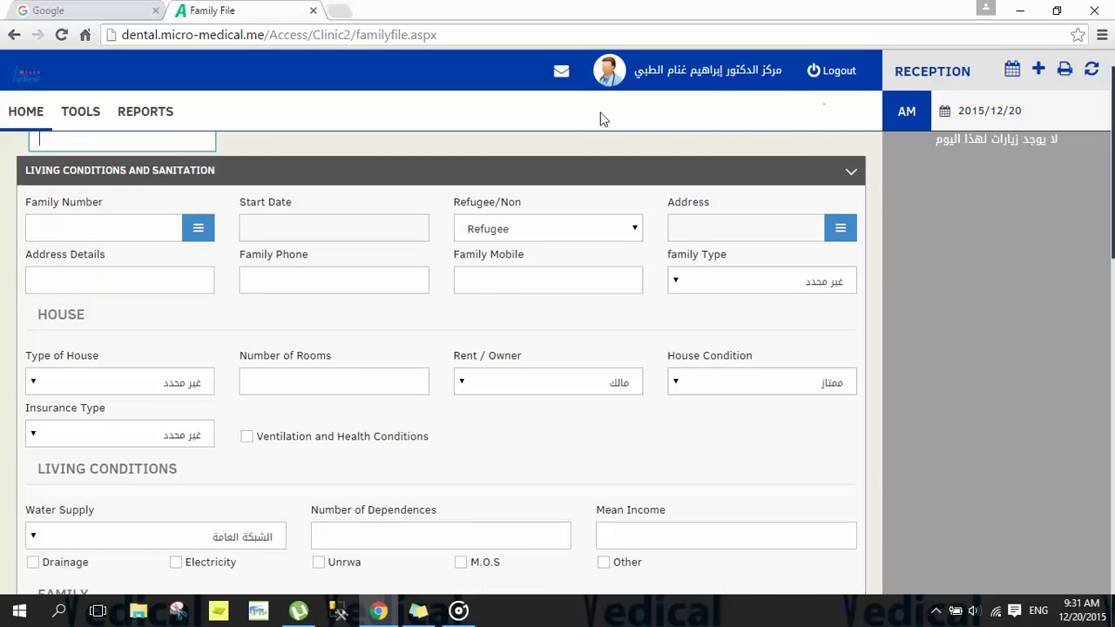
scroll(1106, 202, up, 1)
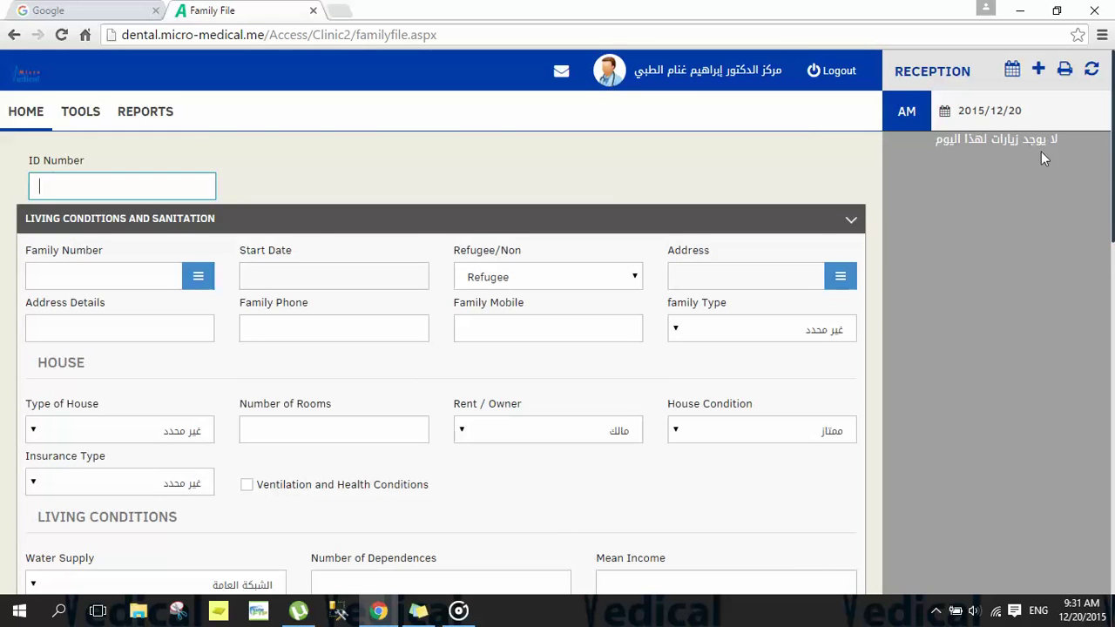
Step: Enter the patient's ID number in the ID Number field so family details load
click(143, 196)
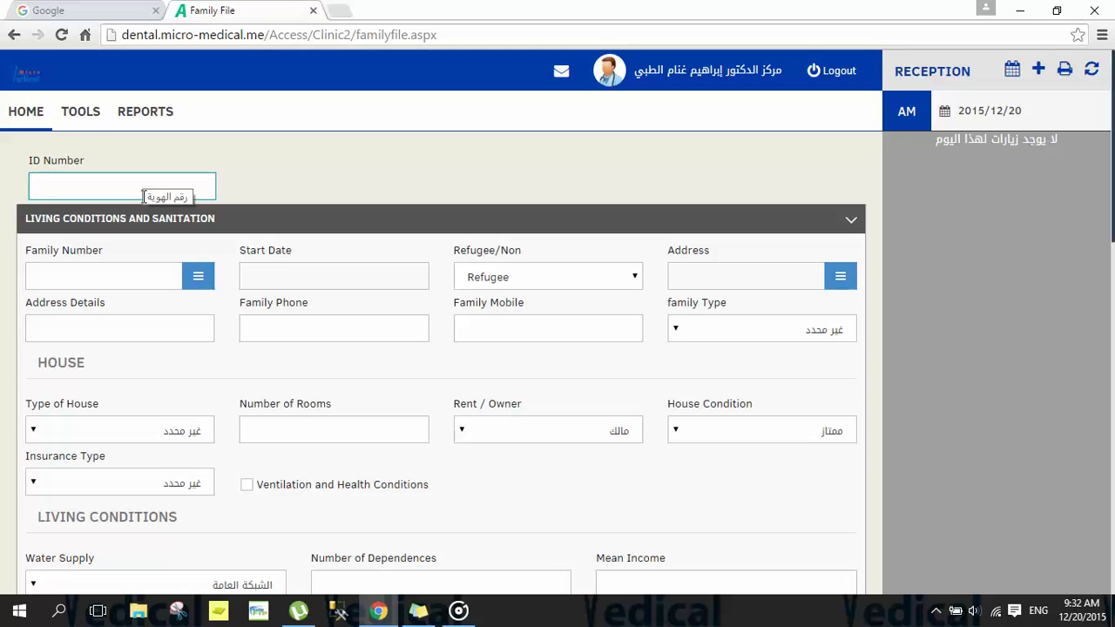
click(80, 160)
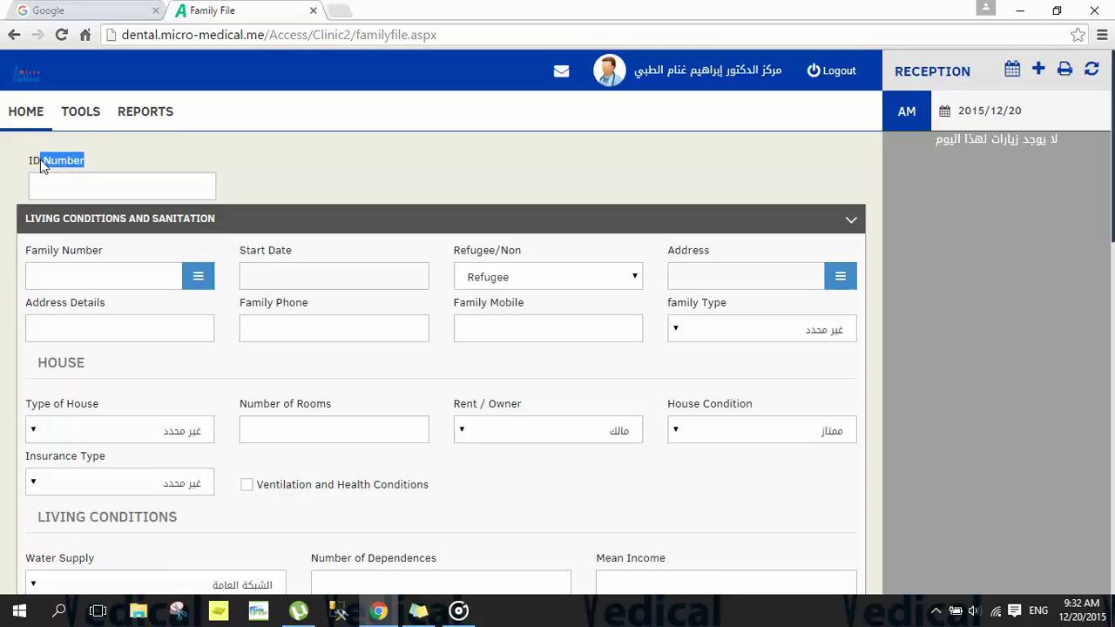
drag(40, 160, 28, 160)
click(72, 187)
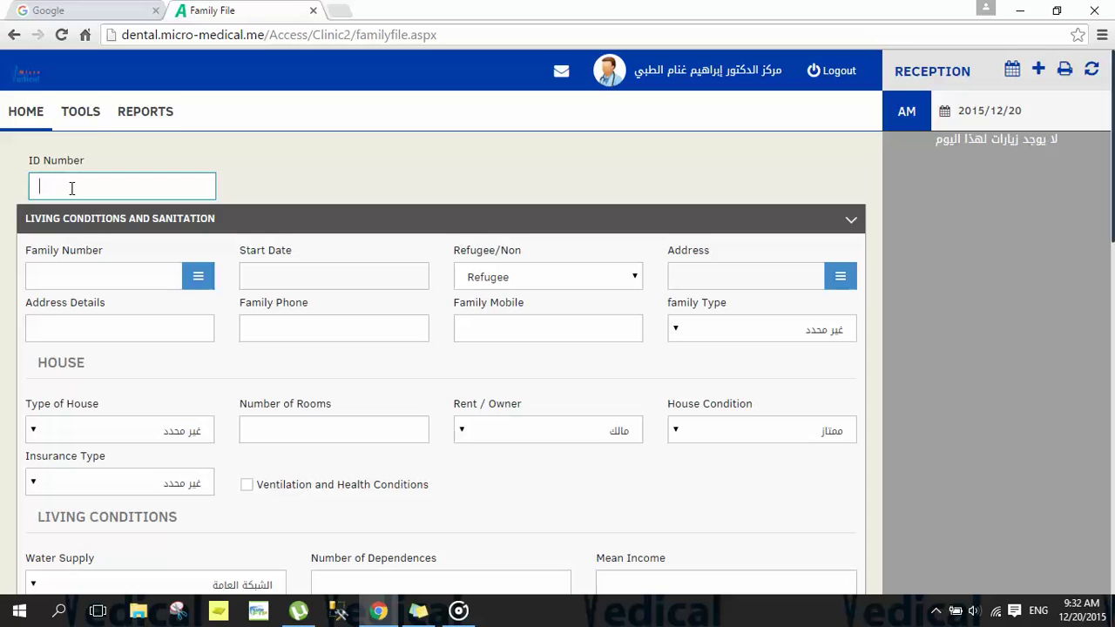
key(Return)
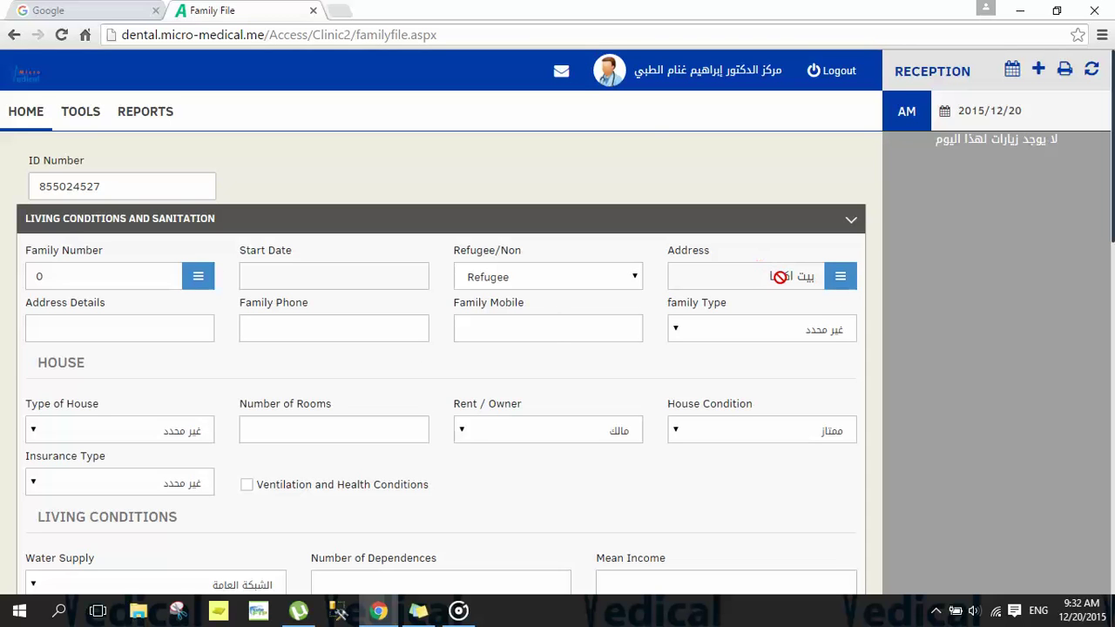
Step: Check the loaded Family Number, then review the HOUSE and LIVING CONDITIONS sections
drag(122, 277, 32, 273)
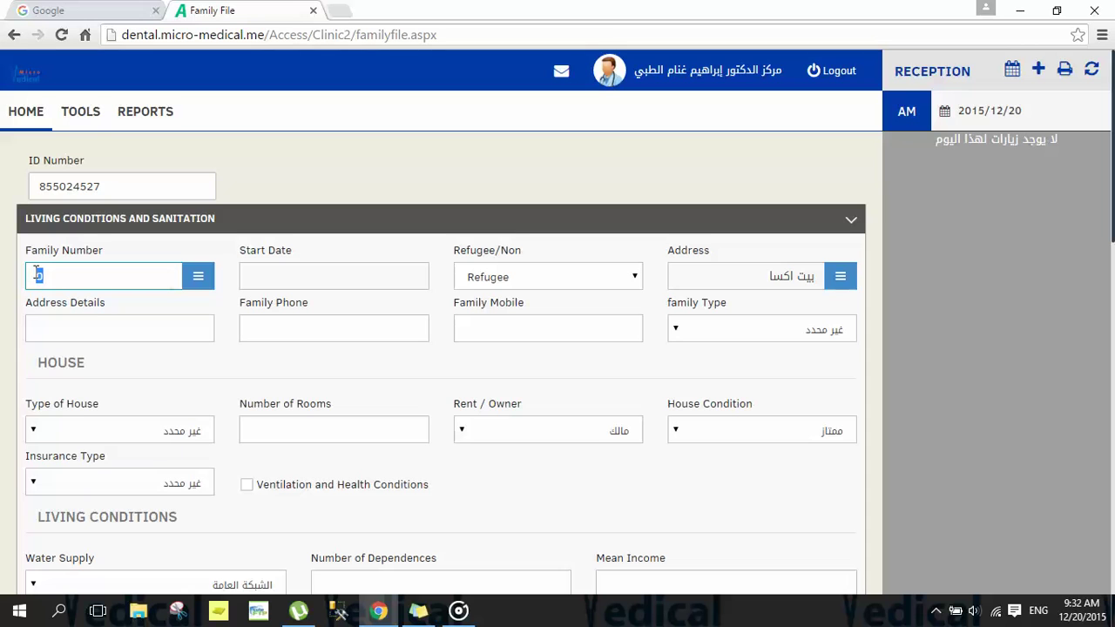
click(54, 275)
scroll(441, 349, down, 1)
scroll(441, 348, down, 2)
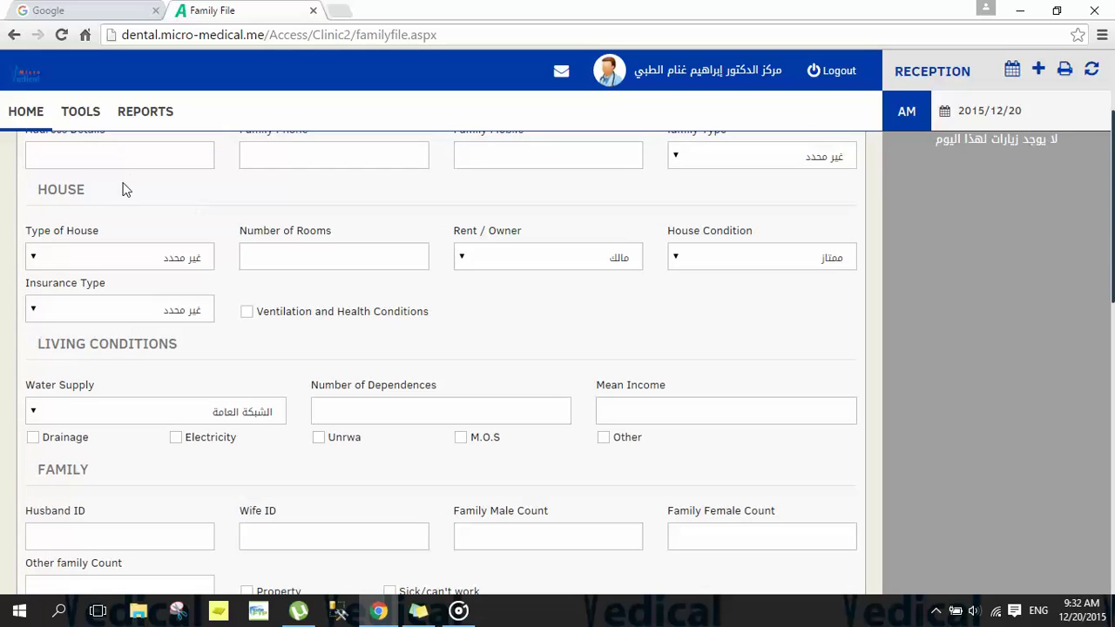
drag(76, 190, 42, 194)
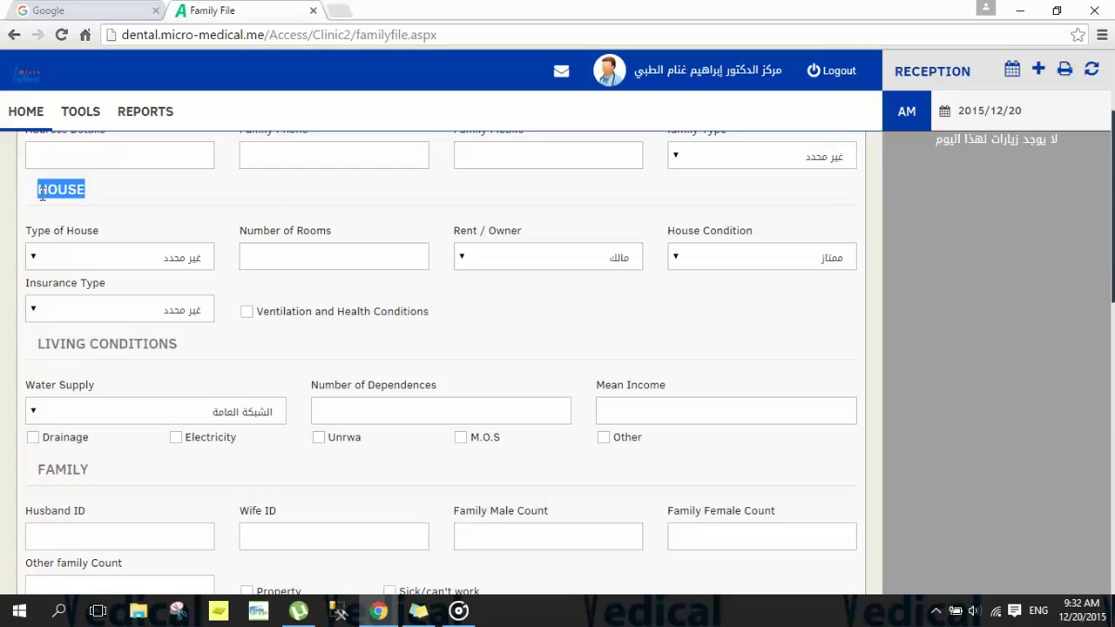
drag(180, 344, 30, 336)
click(75, 359)
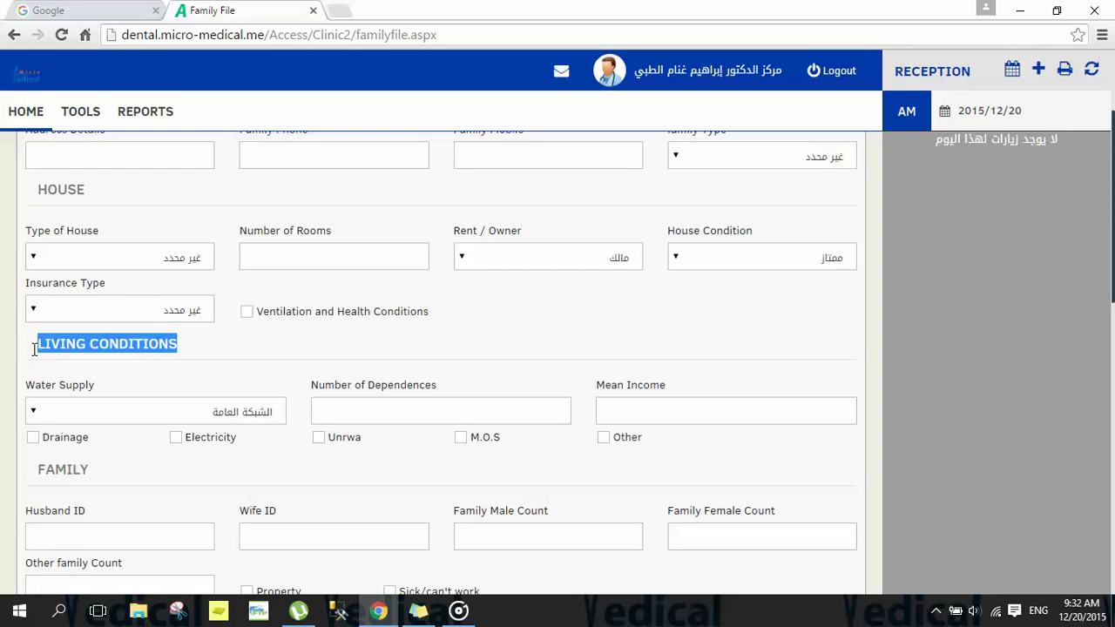
click(201, 351)
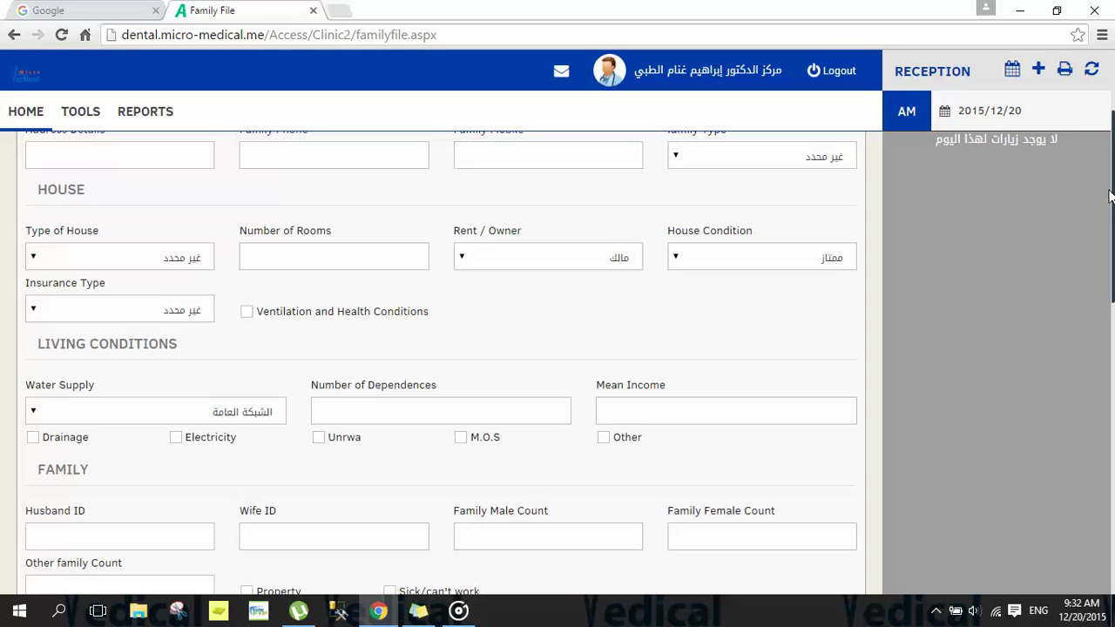
drag(1112, 196, 1113, 292)
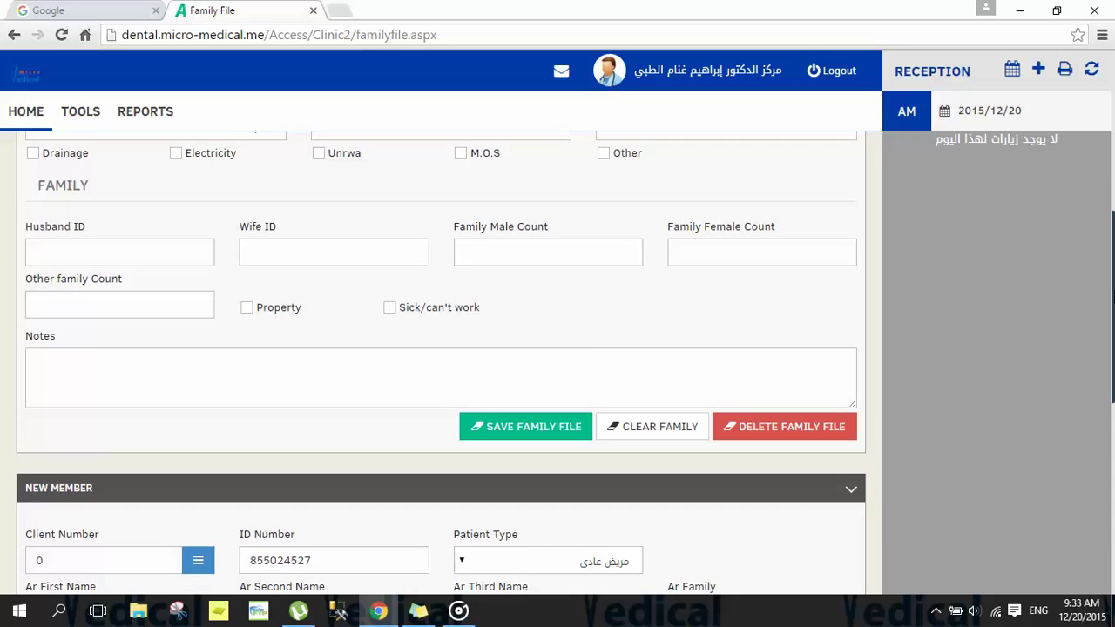
Step: Save the new family file, enter 3 as the family number and move to the New Member form
click(530, 431)
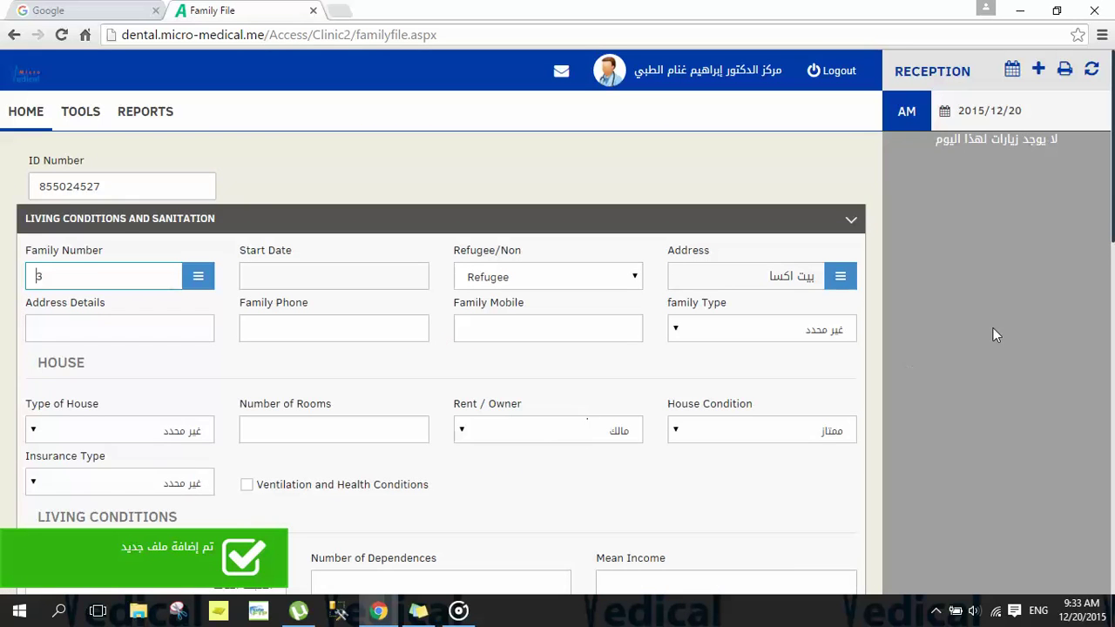
mouse_move(1113, 219)
mouse_down()
mouse_move(1113, 373)
mouse_move(1113, 220)
mouse_up()
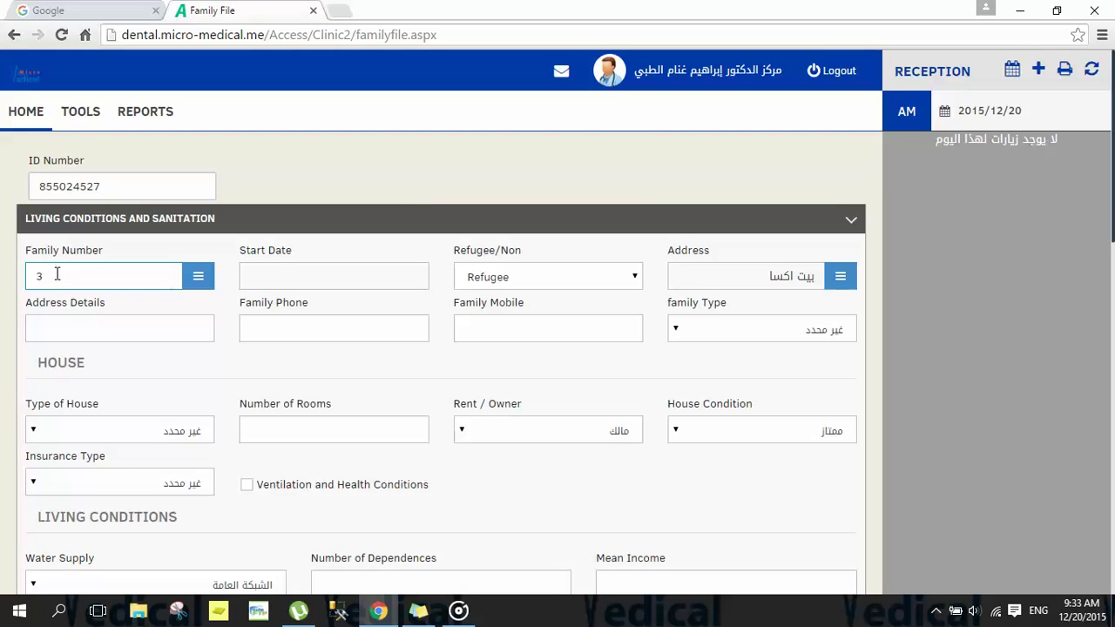
double_click(54, 275)
text(3)
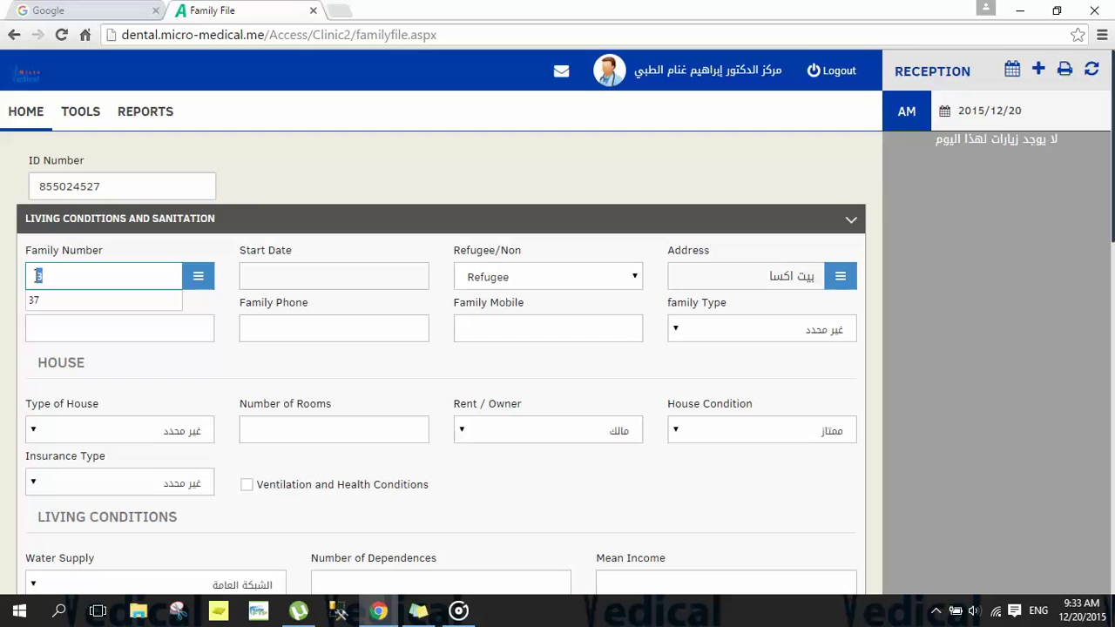
click(945, 259)
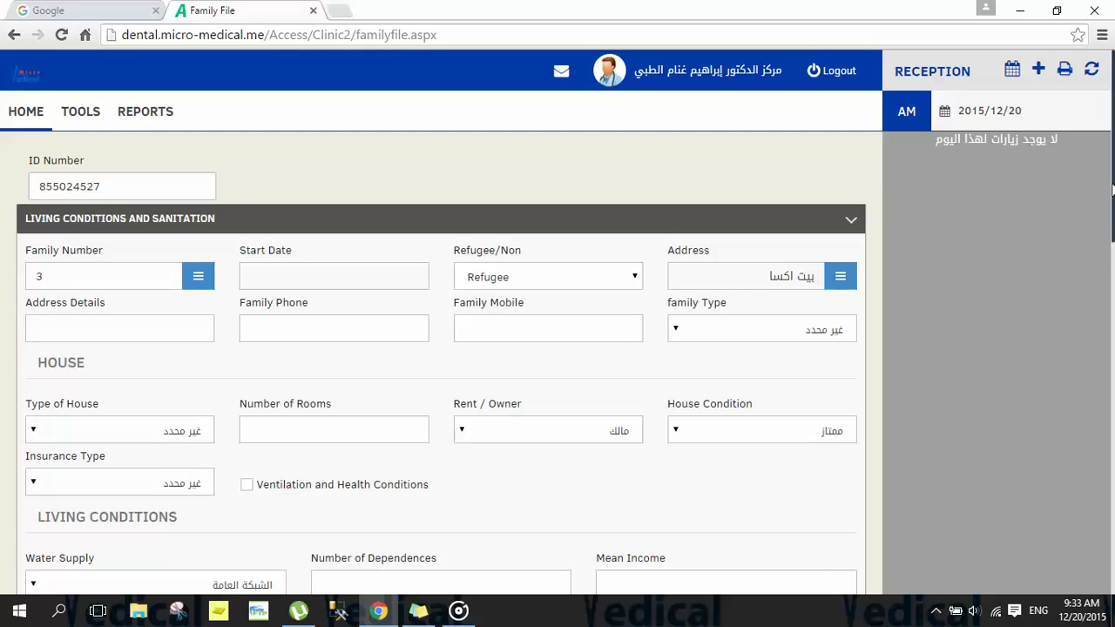
drag(1111, 190, 1112, 393)
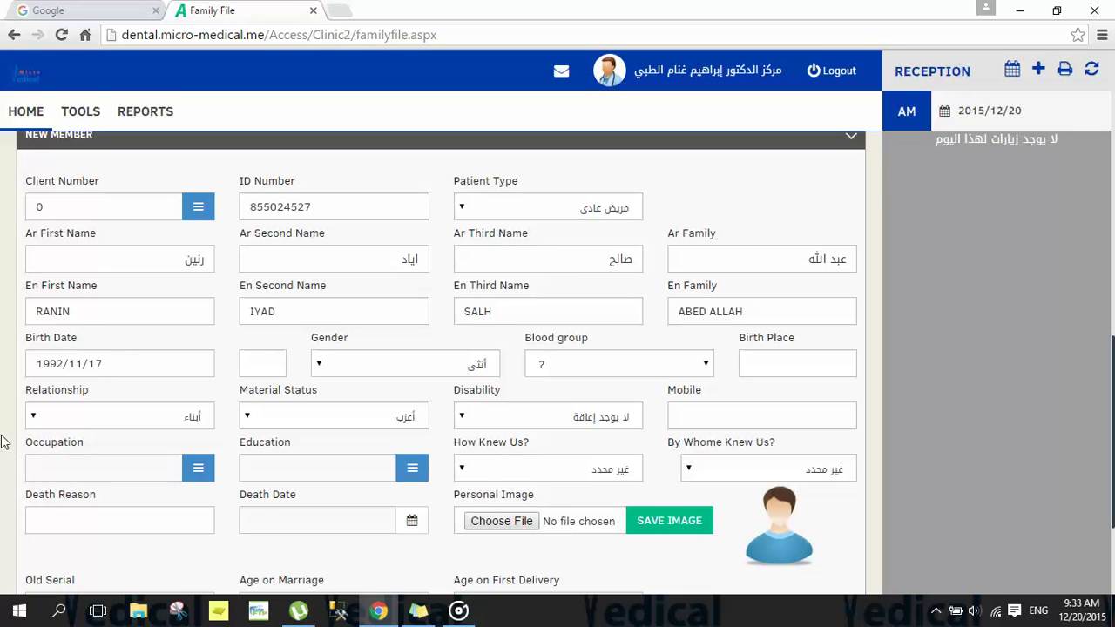
Step: Enter 3 as the new member's client number
double_click(39, 206)
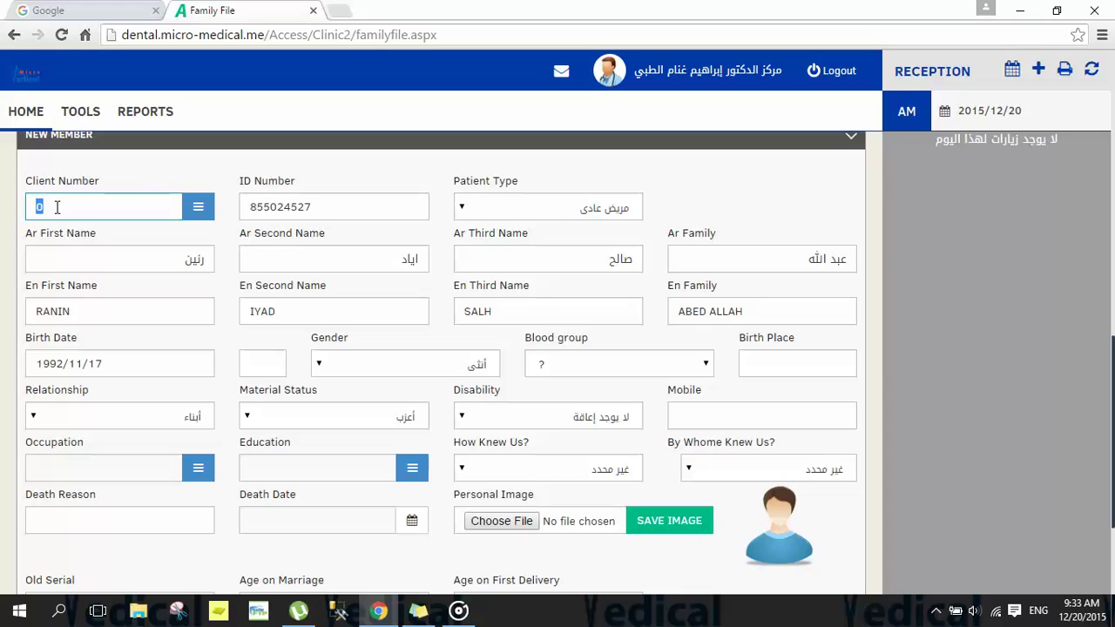
click(57, 207)
scroll(1112, 362, down, 3)
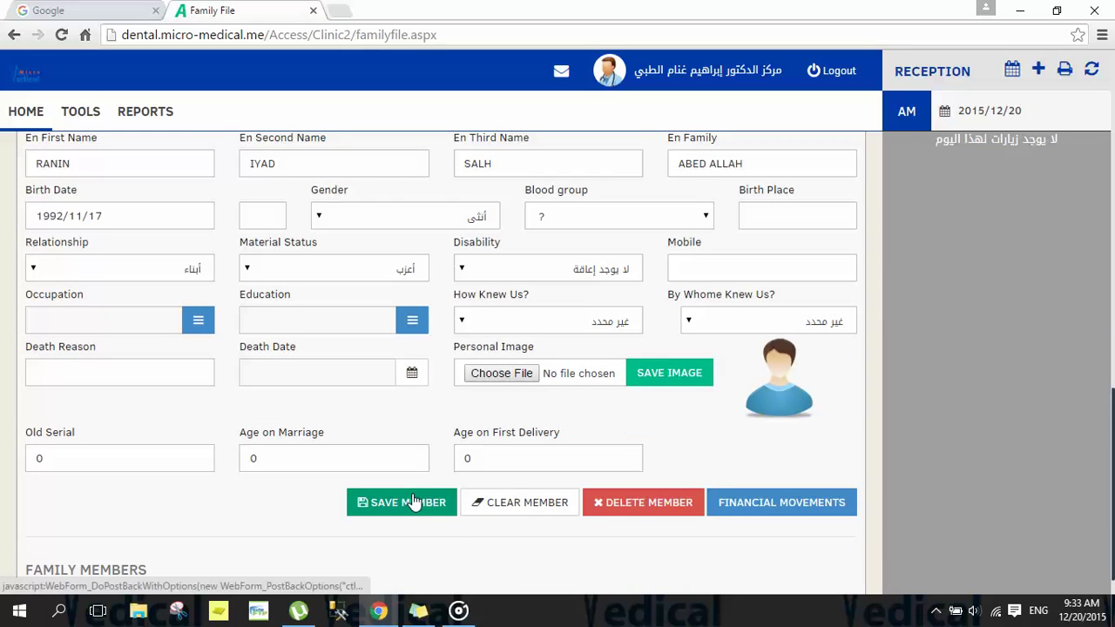
scroll(412, 500, up, 1)
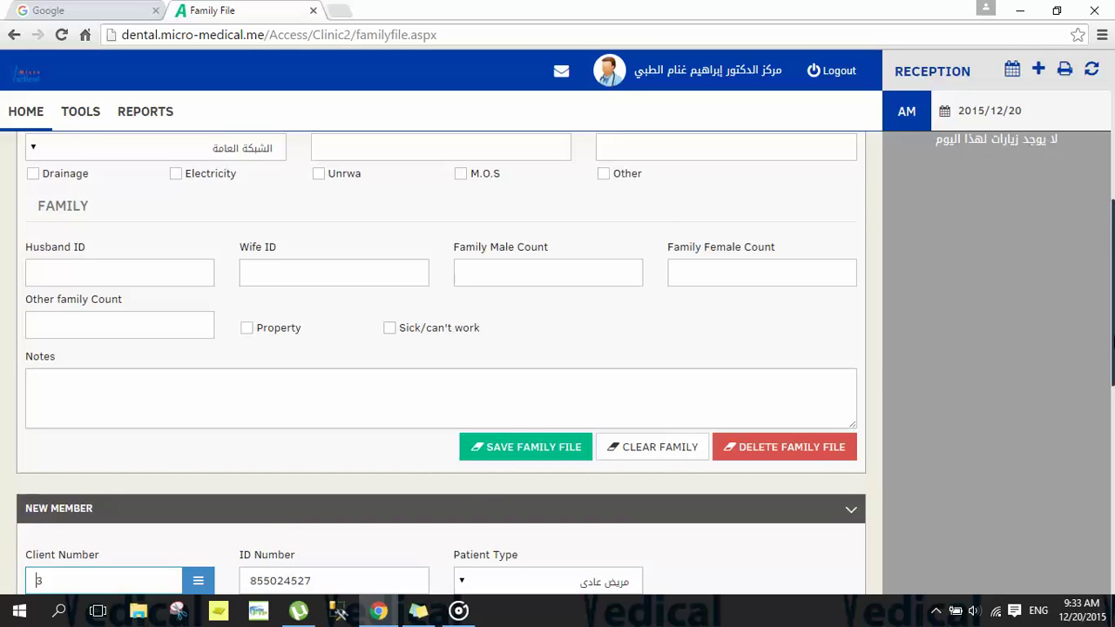
scroll(202, 305, down, 4)
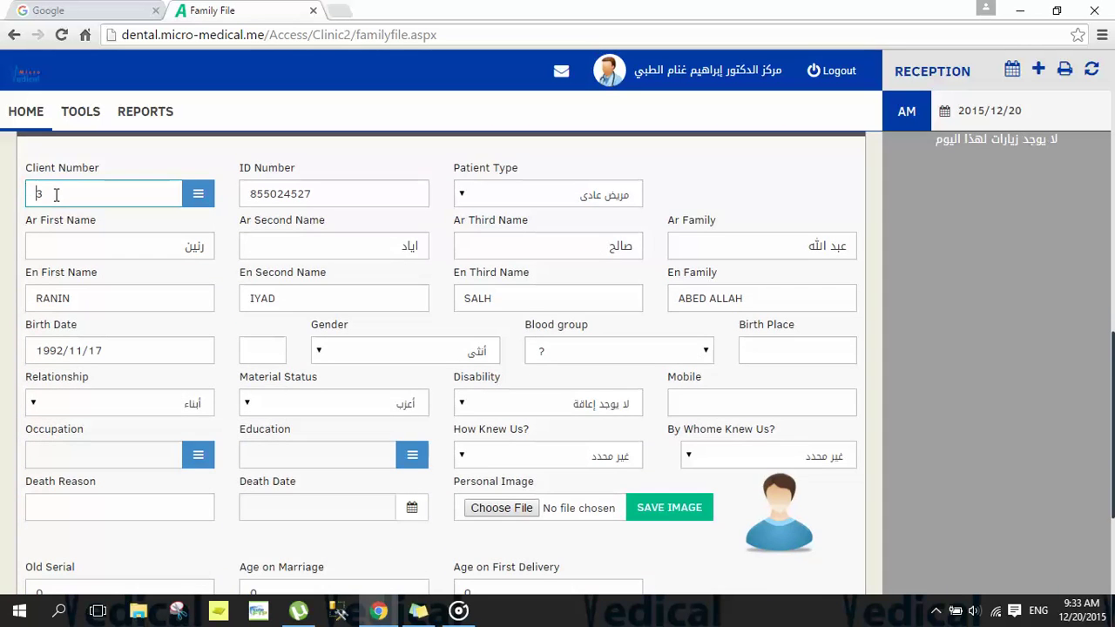
double_click(41, 193)
text(3)
drag(1112, 369, 1112, 450)
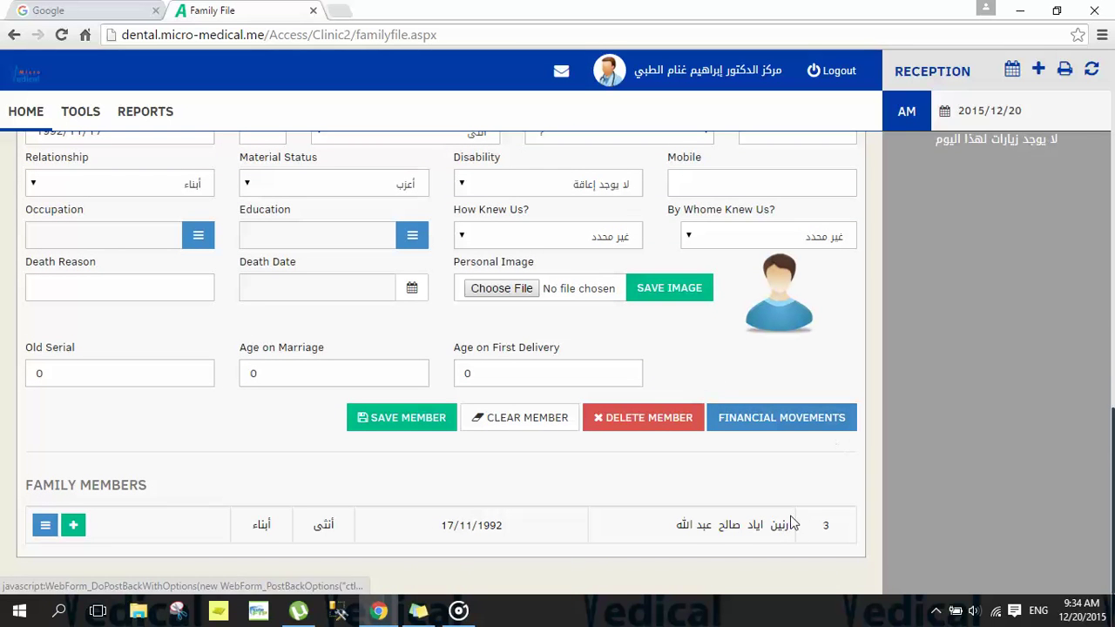
drag(789, 525, 679, 519)
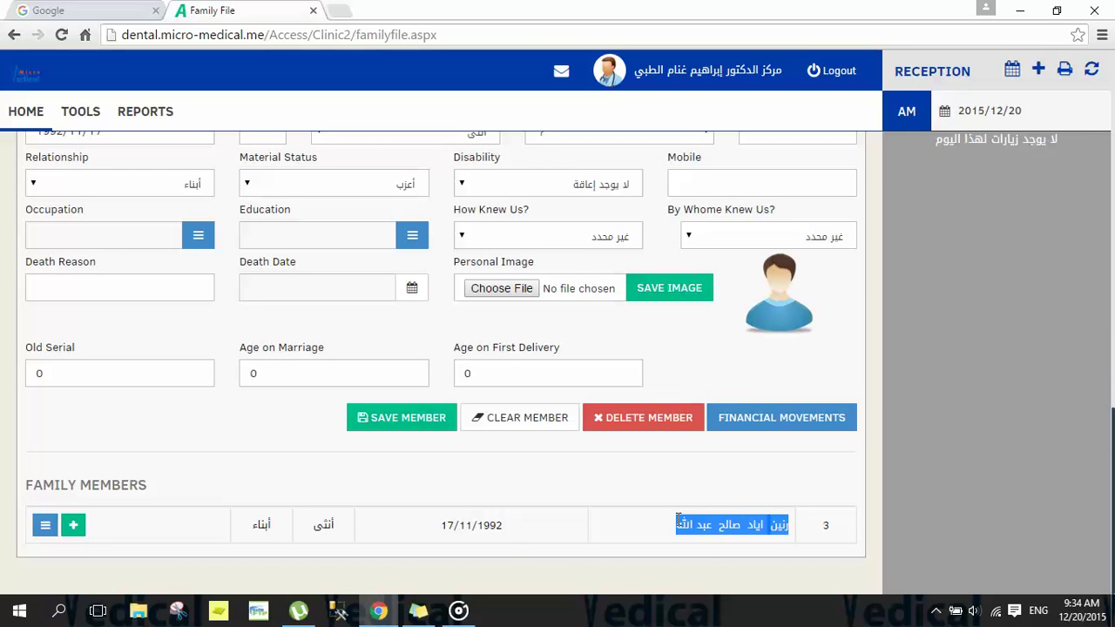
drag(507, 528, 442, 528)
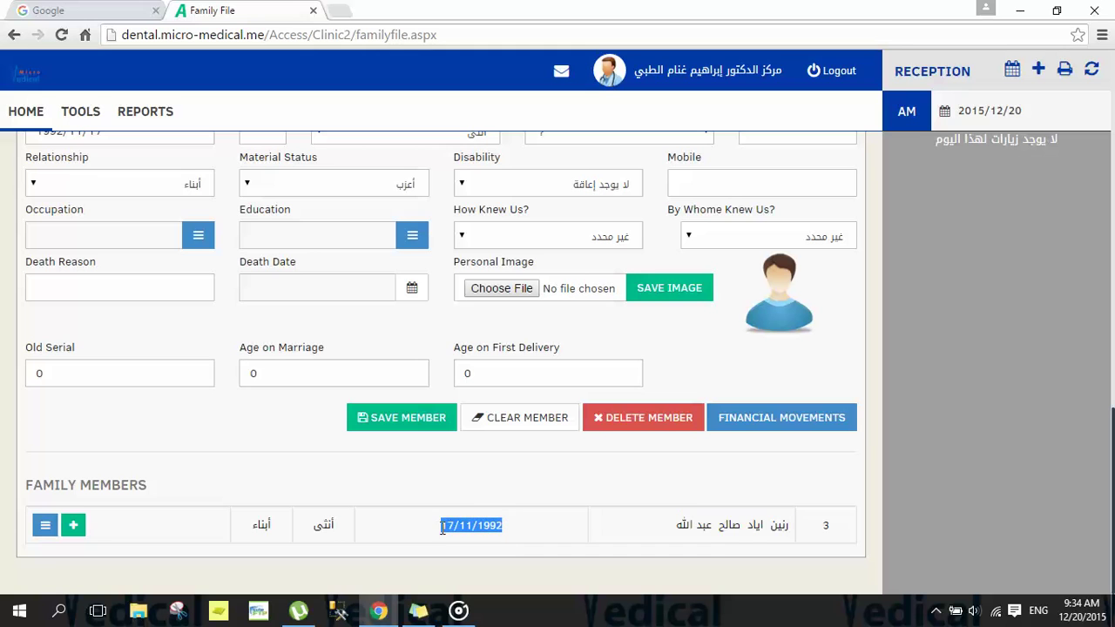
drag(340, 529, 251, 525)
click(196, 538)
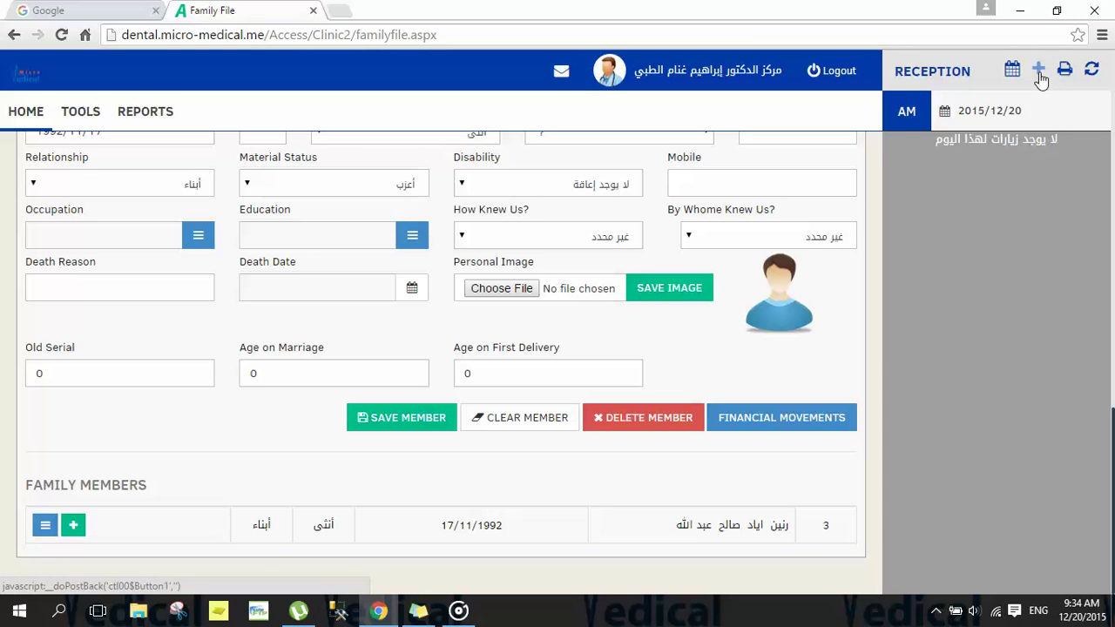
click(72, 526)
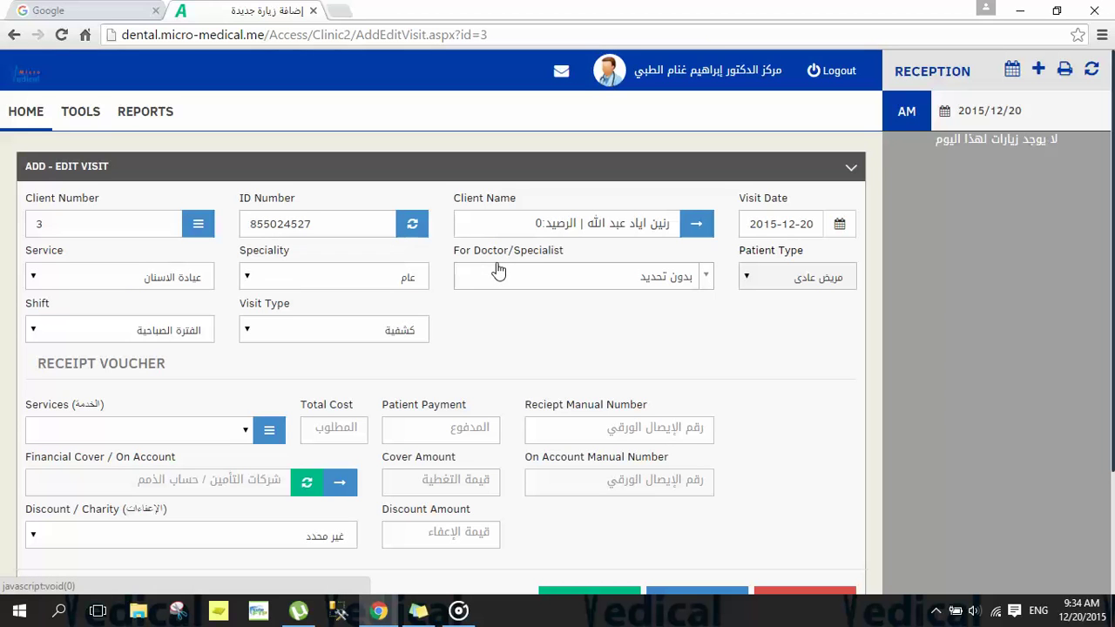
drag(800, 199, 738, 207)
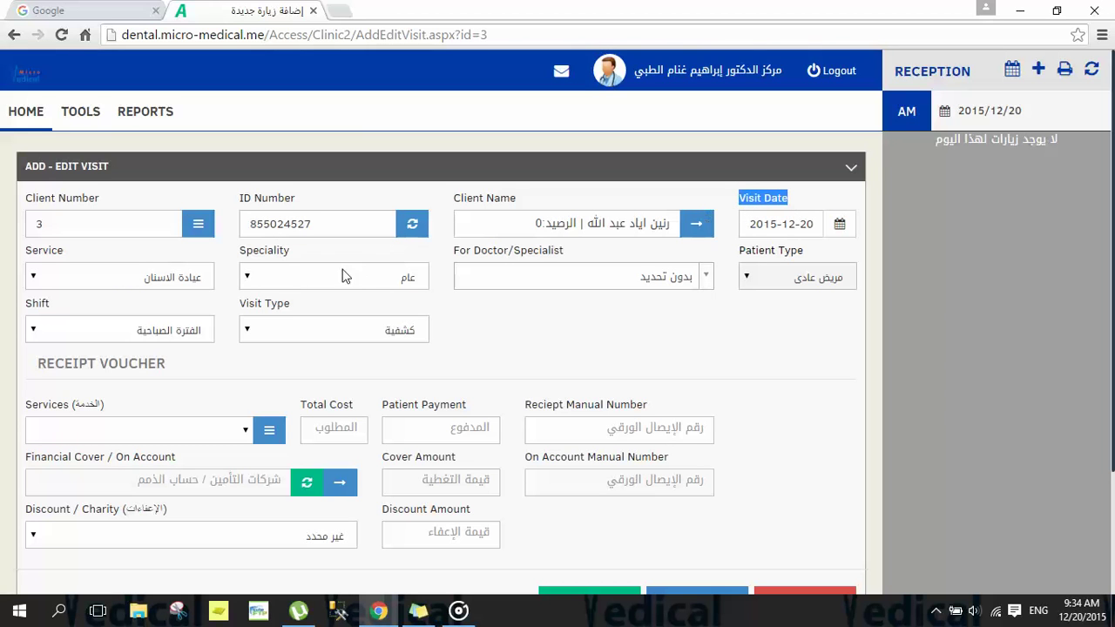
click(202, 280)
click(202, 282)
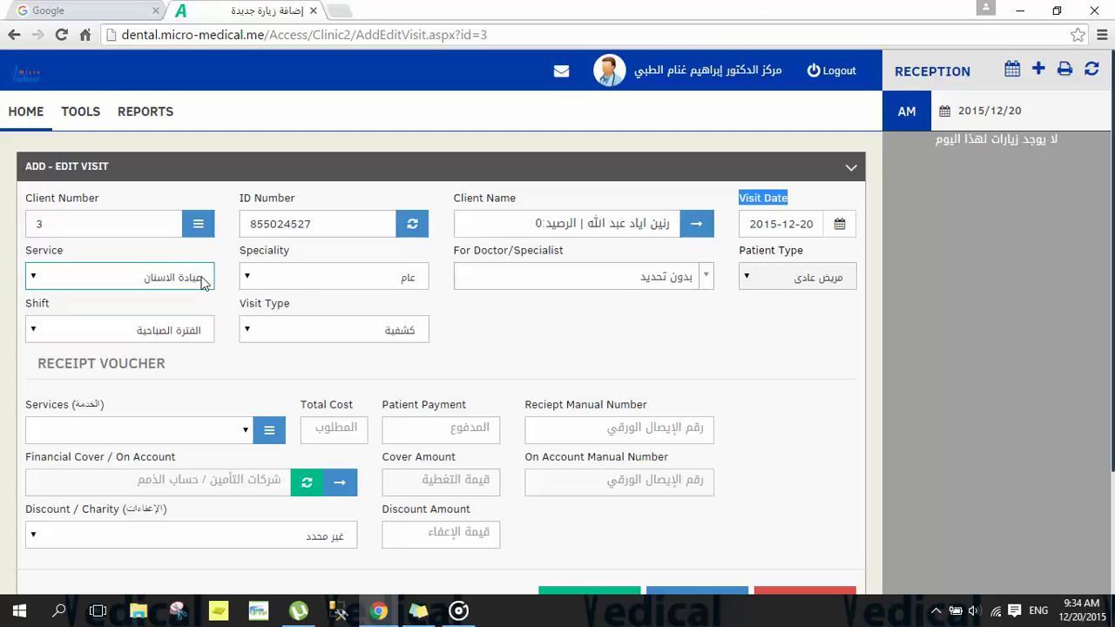
click(283, 282)
click(283, 281)
click(495, 276)
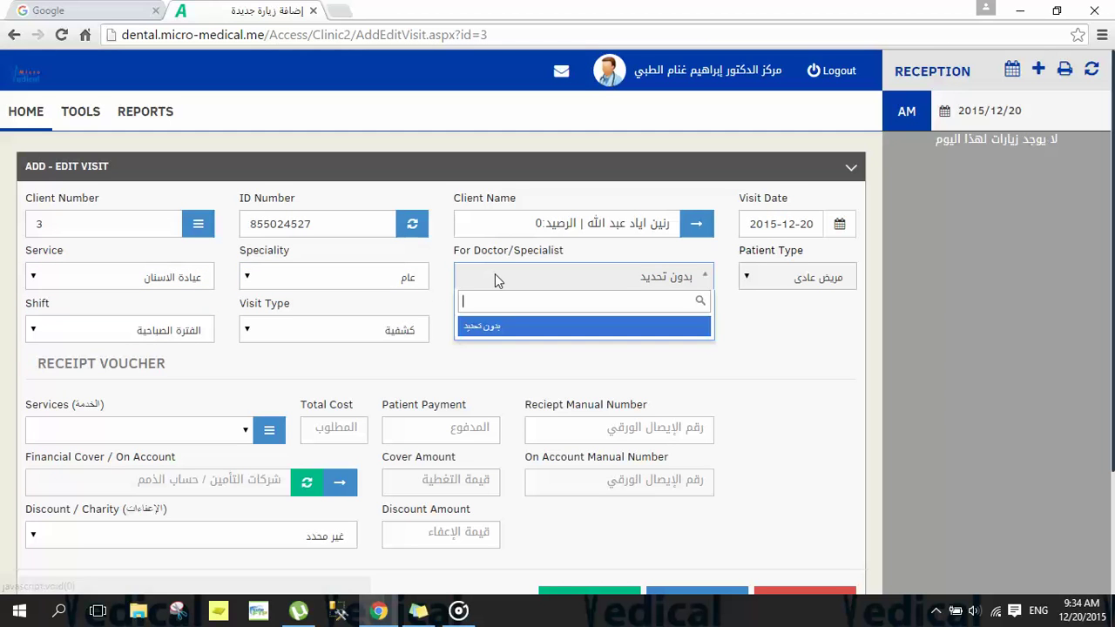
click(495, 276)
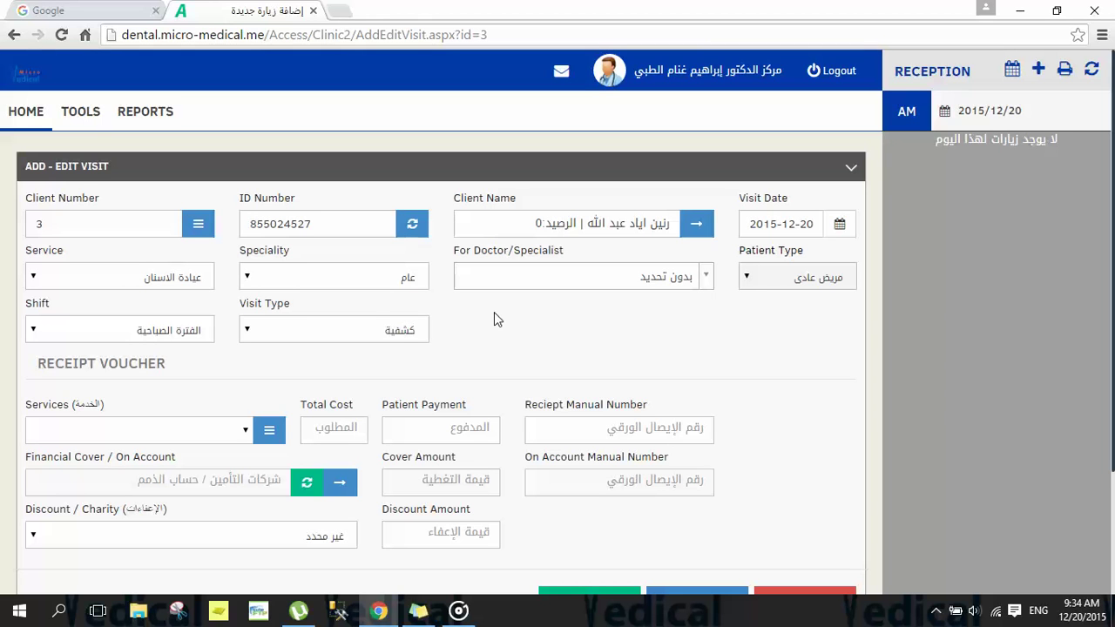
click(182, 333)
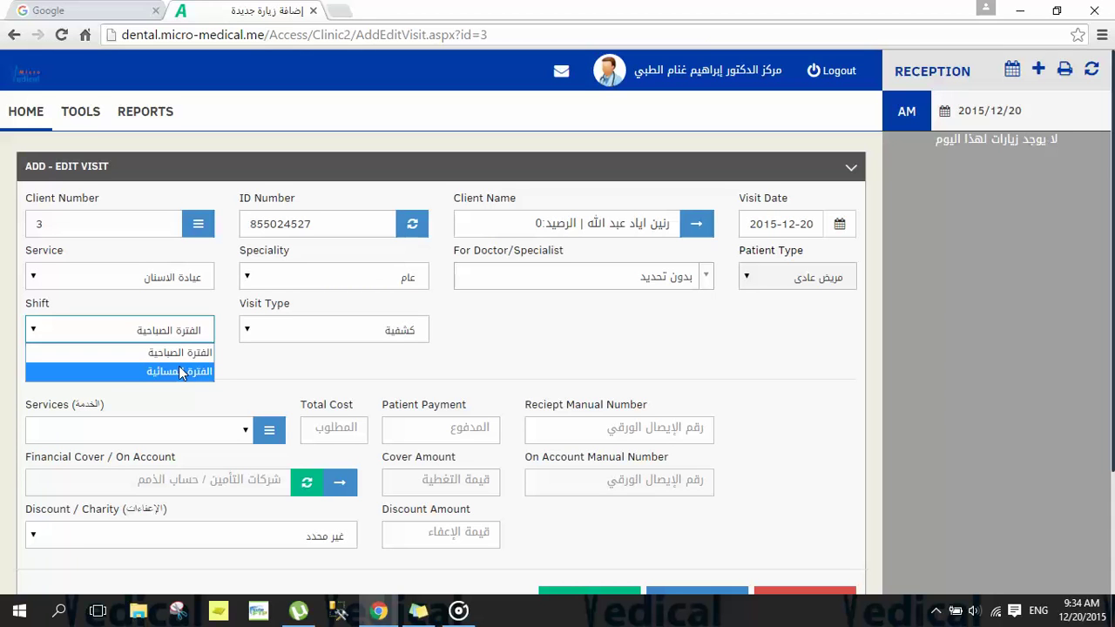
click(155, 352)
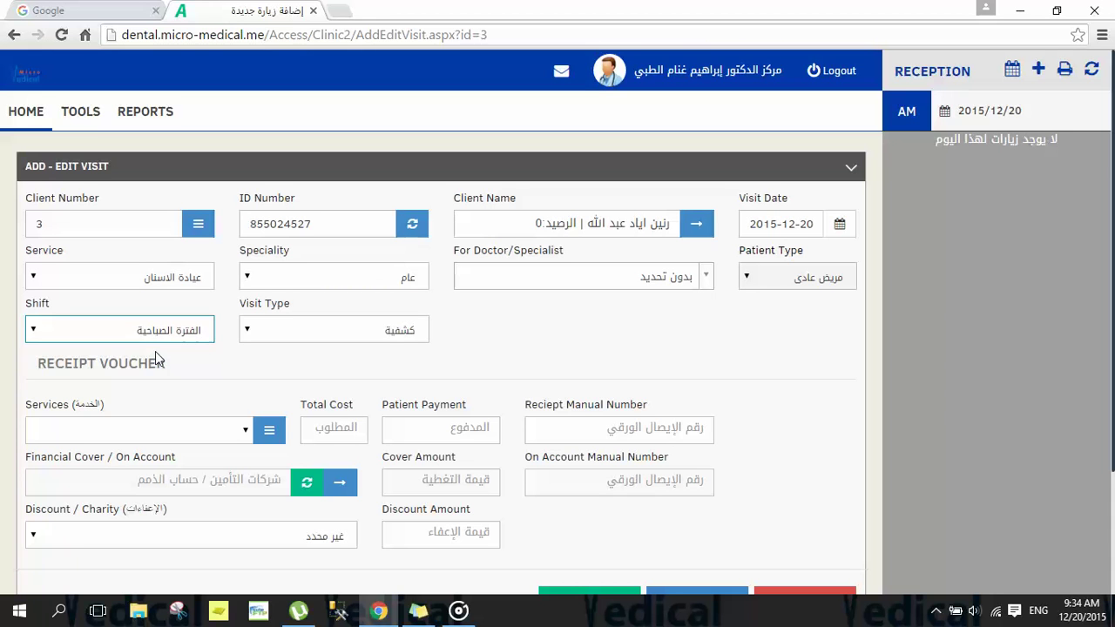
click(285, 323)
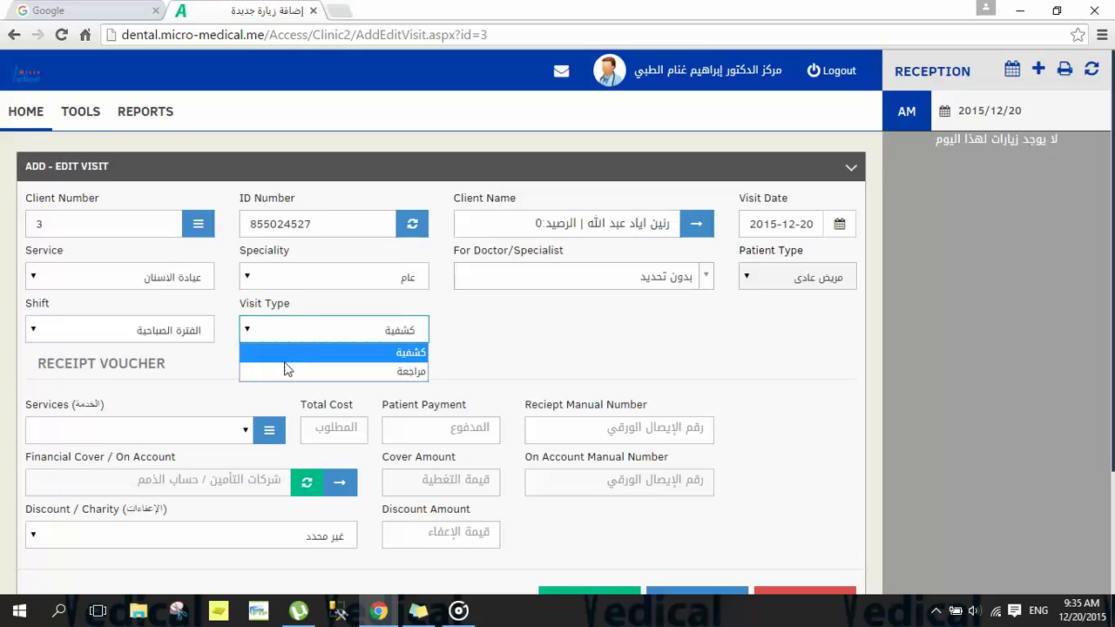
click(283, 354)
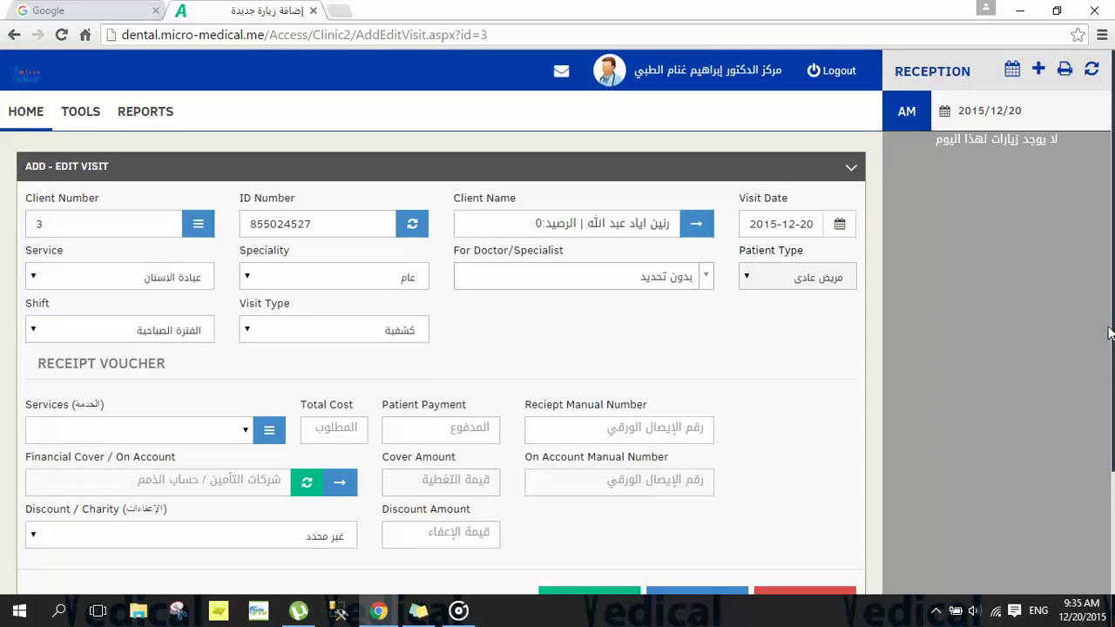
scroll(1110, 348, down, 1)
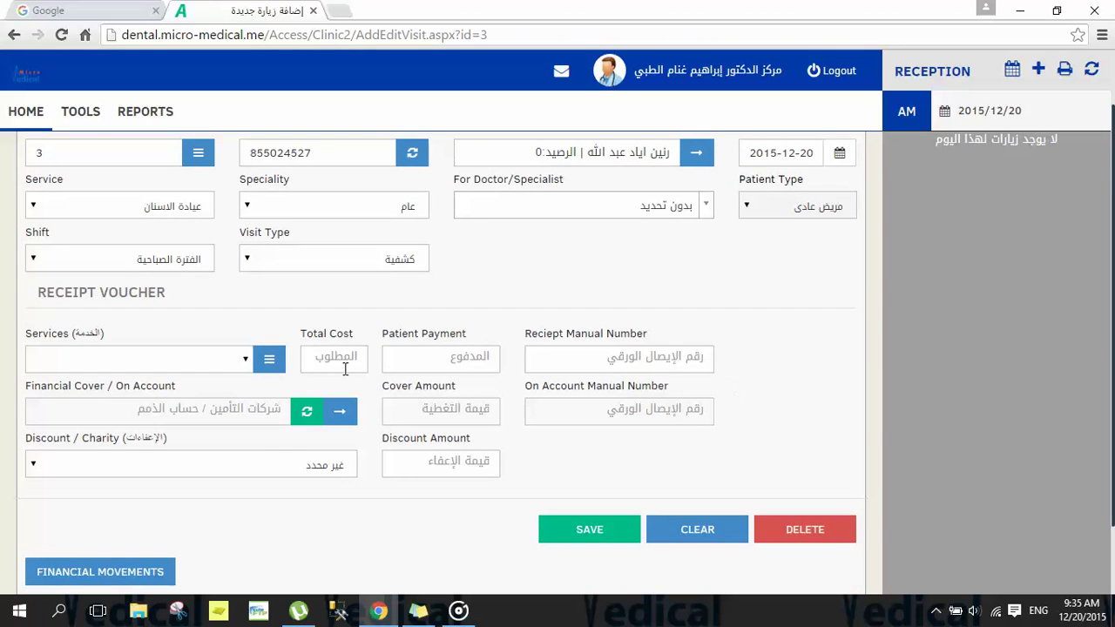
click(249, 355)
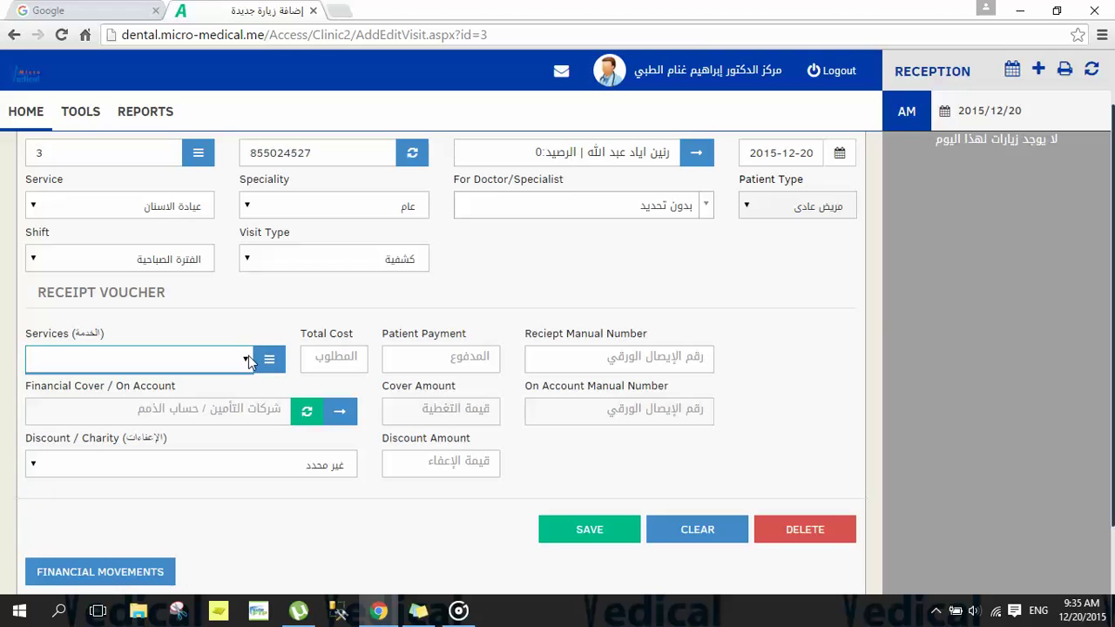
click(269, 362)
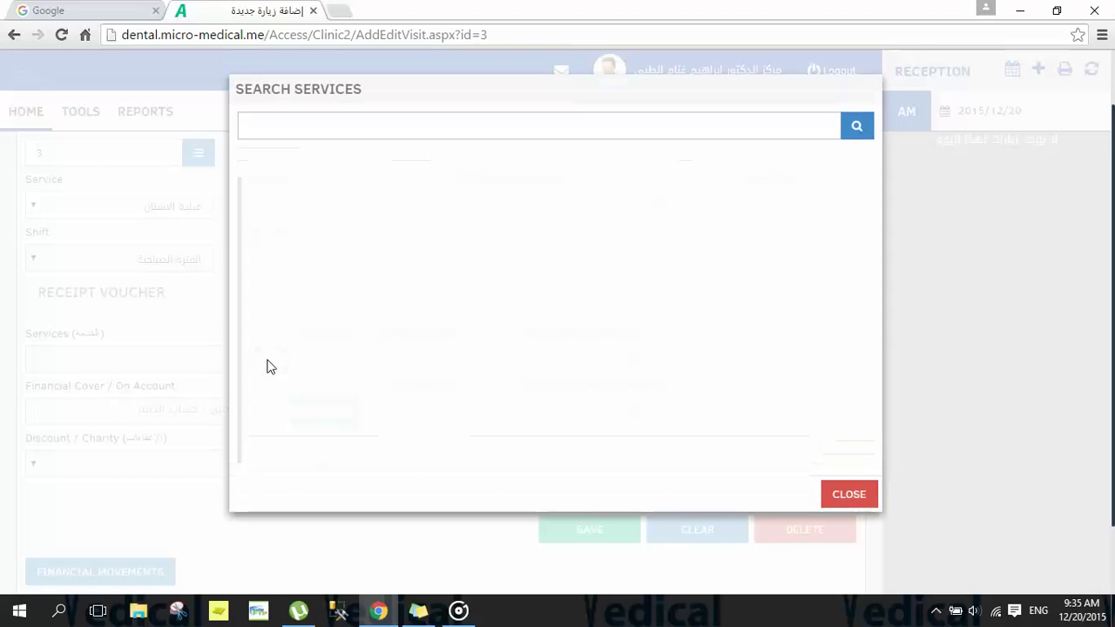
click(85, 413)
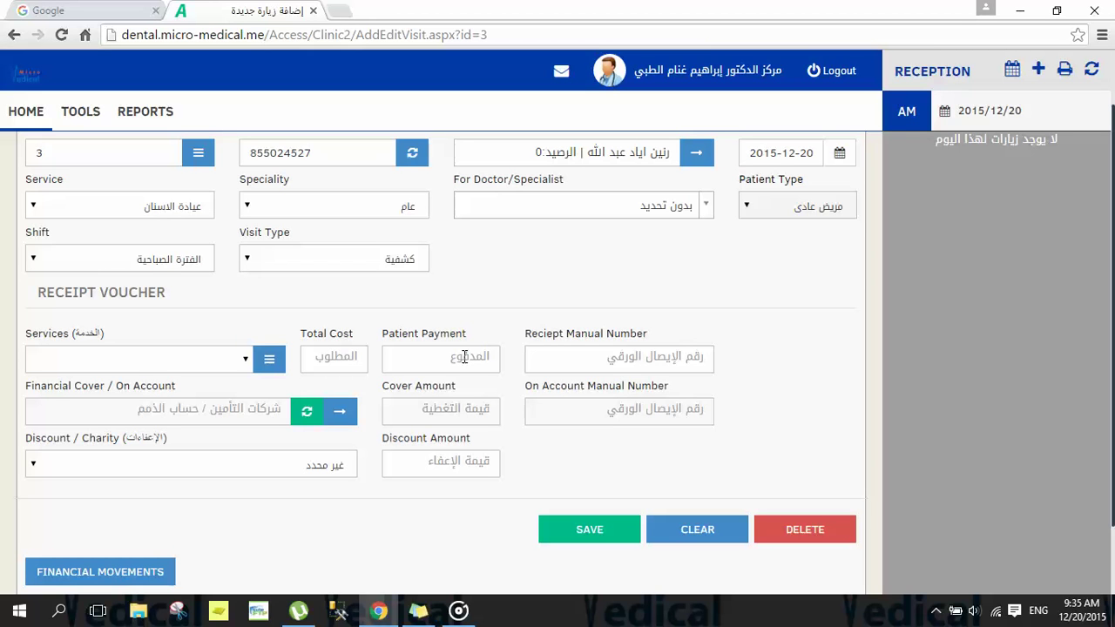
drag(185, 384, 27, 397)
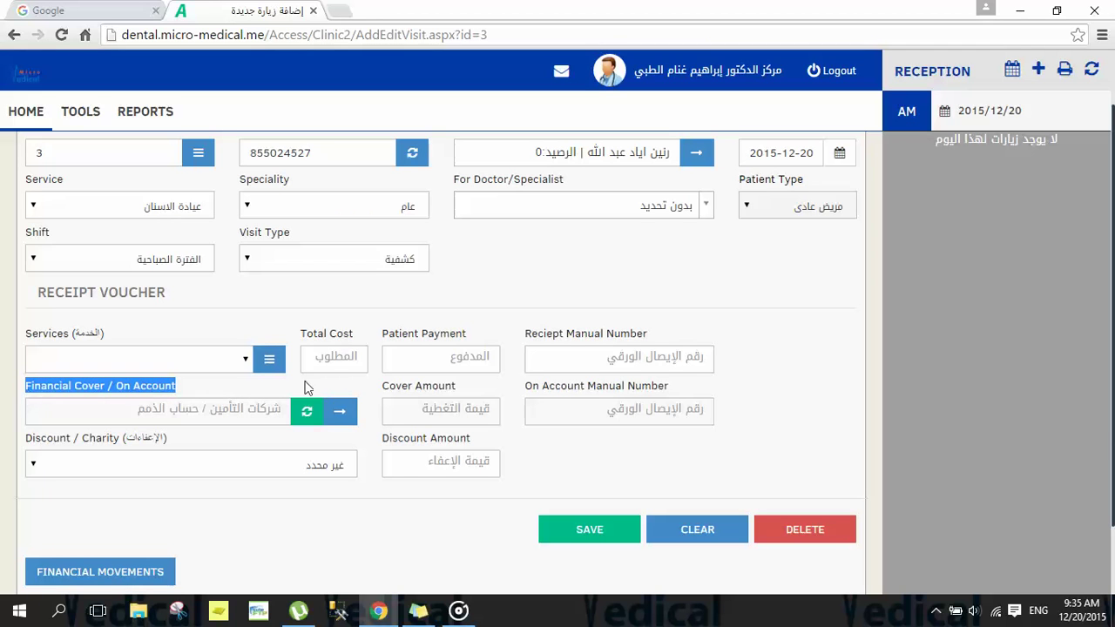
click(340, 412)
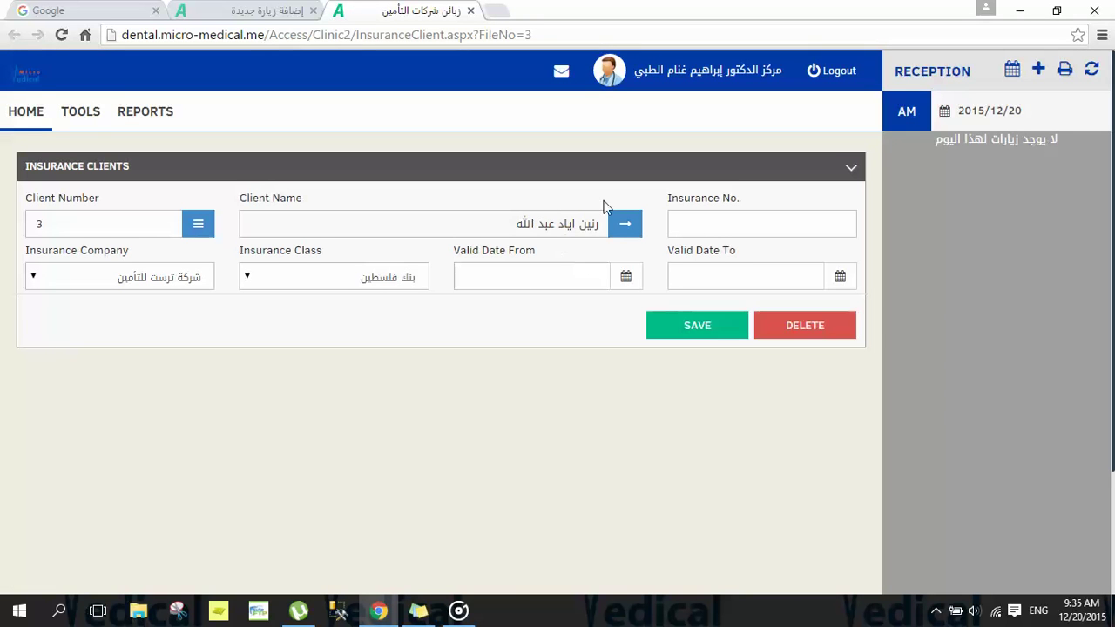
click(694, 218)
click(106, 285)
click(106, 280)
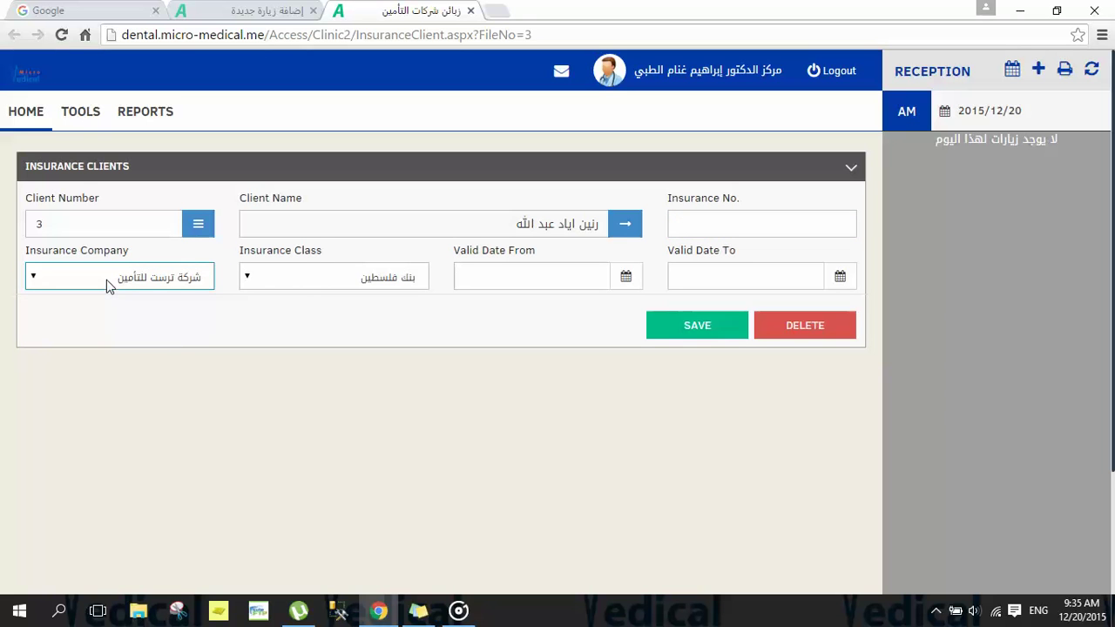
click(320, 288)
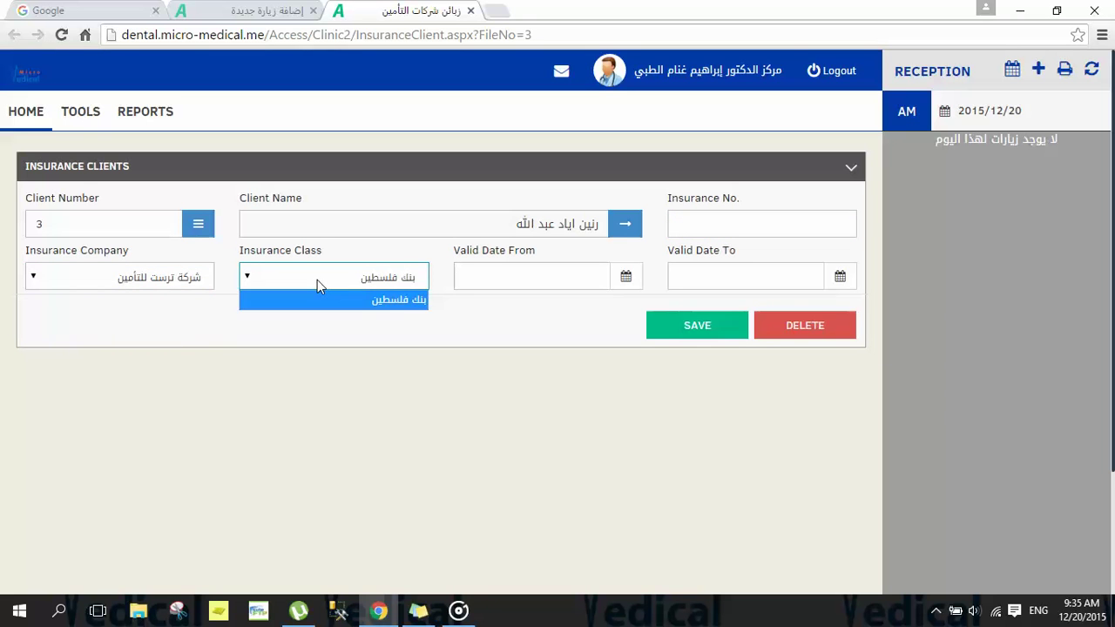
click(317, 280)
click(511, 268)
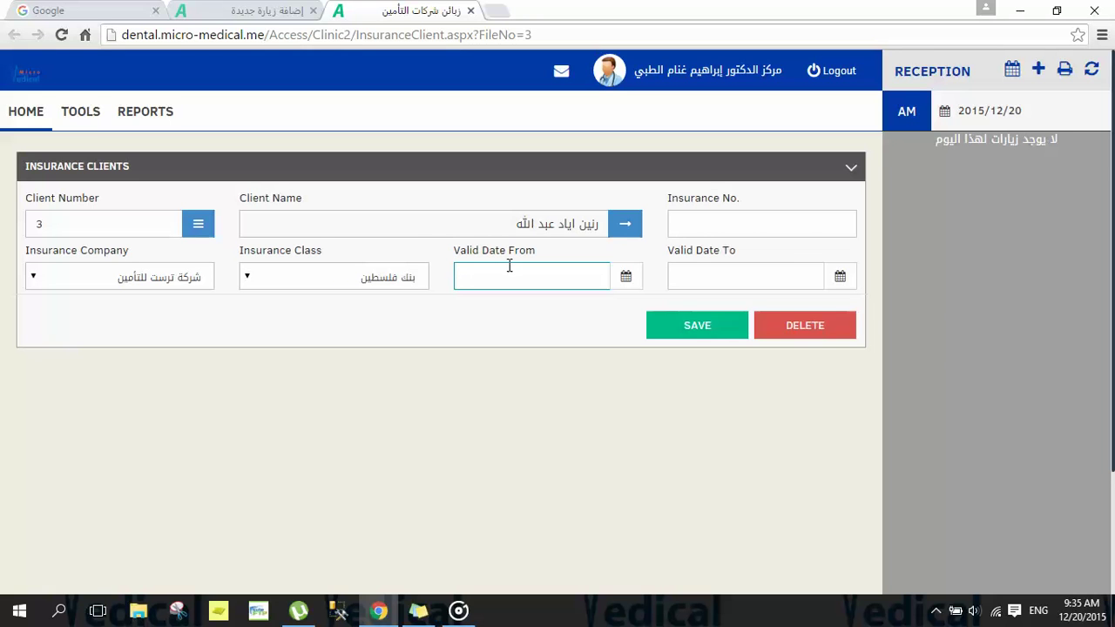
click(702, 276)
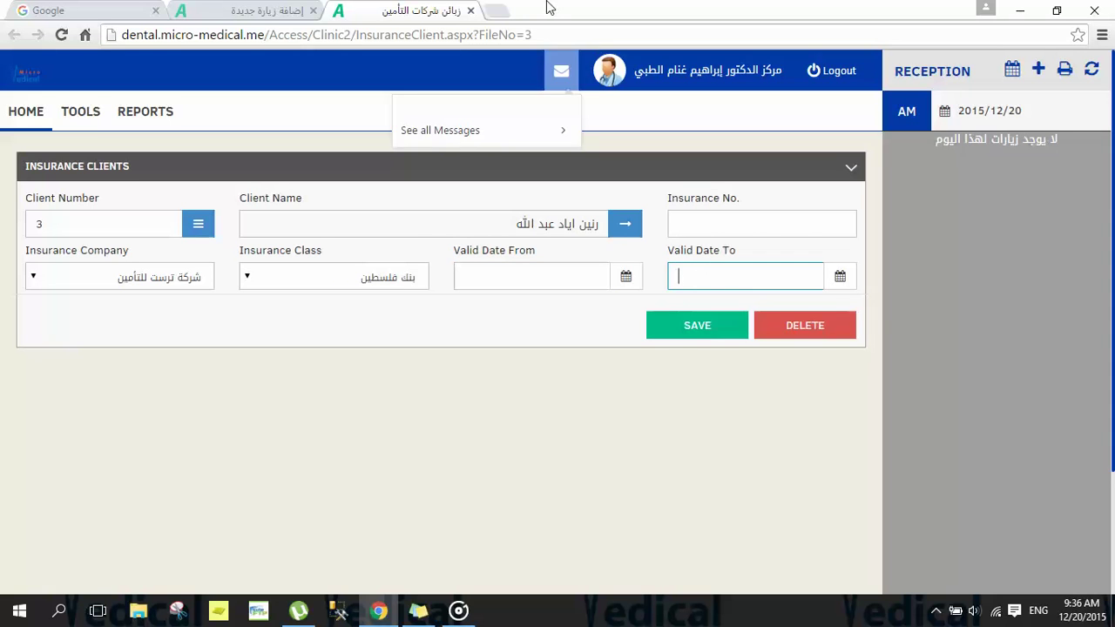
click(472, 11)
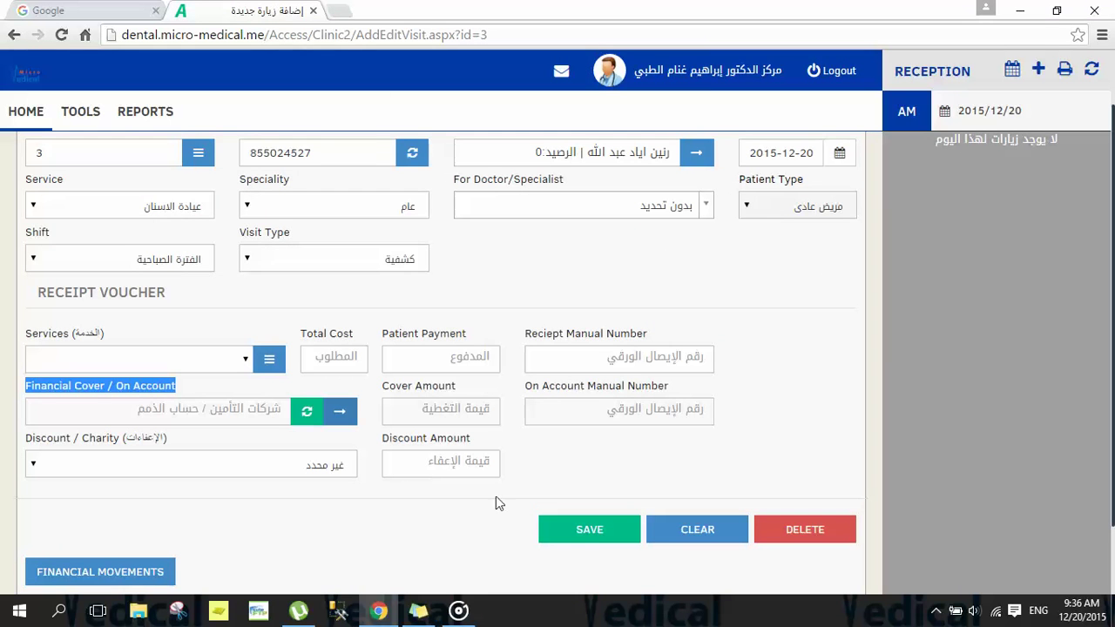
Step: Save the new dental visit and return to the home tools dashboard
click(579, 540)
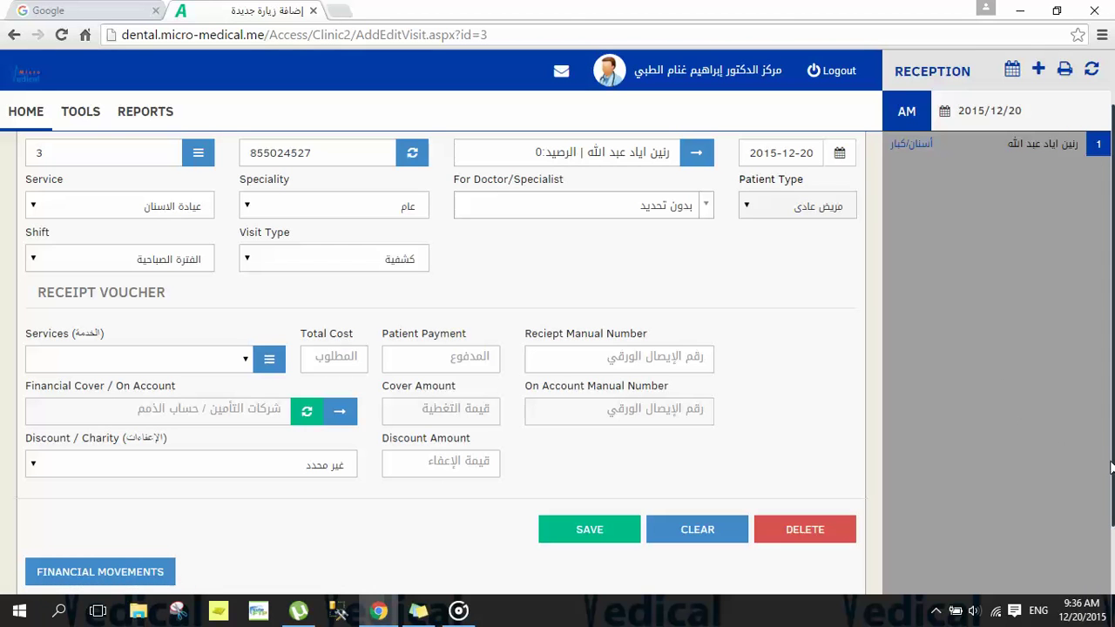
scroll(1040, 442, up, 1)
scroll(566, 318, up, 1)
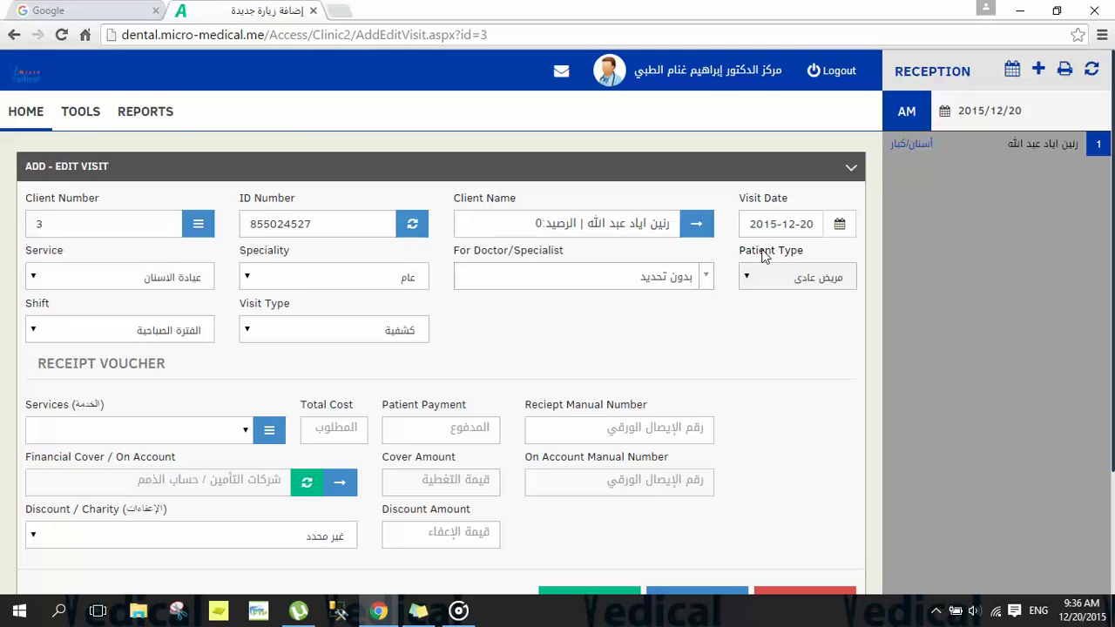
click(12, 118)
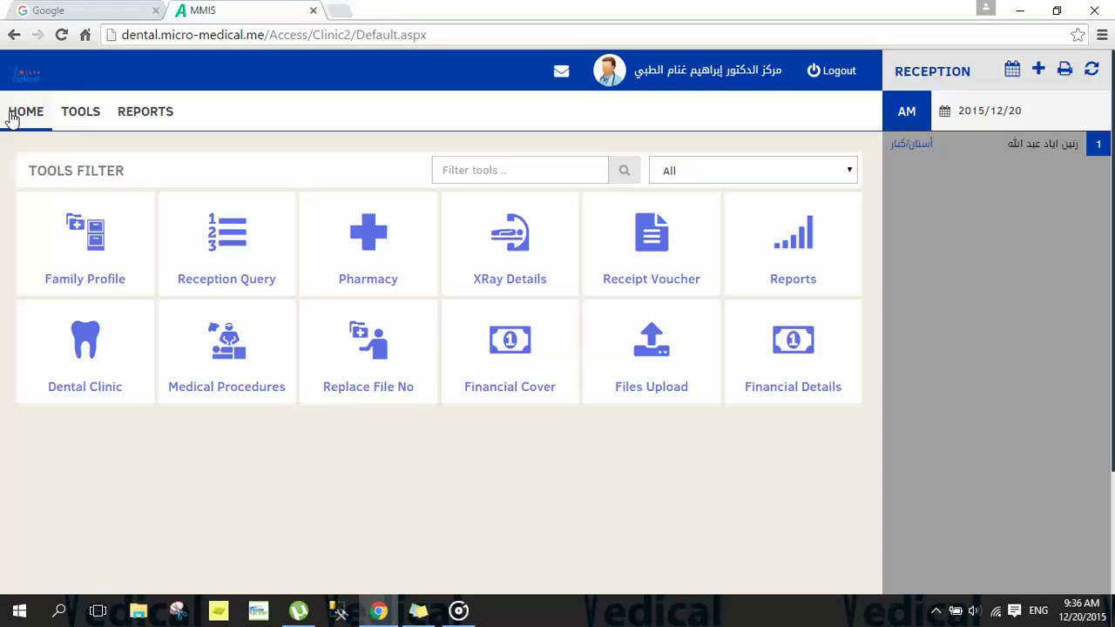
Step: Open the checked-in patient's record from the reception list and review the contact fields
click(1047, 149)
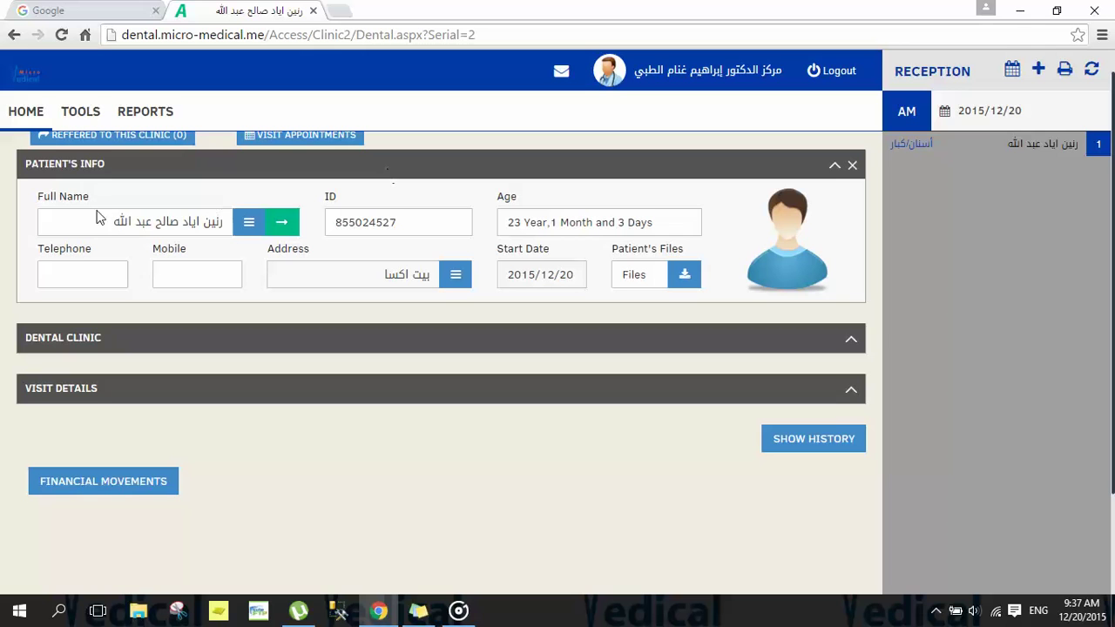
drag(56, 173, 24, 174)
click(58, 273)
click(169, 272)
Step: Expand the Dental Clinic section to show the patient history and tooth chart
drag(108, 343, 27, 347)
click(850, 344)
drag(1111, 372, 1111, 482)
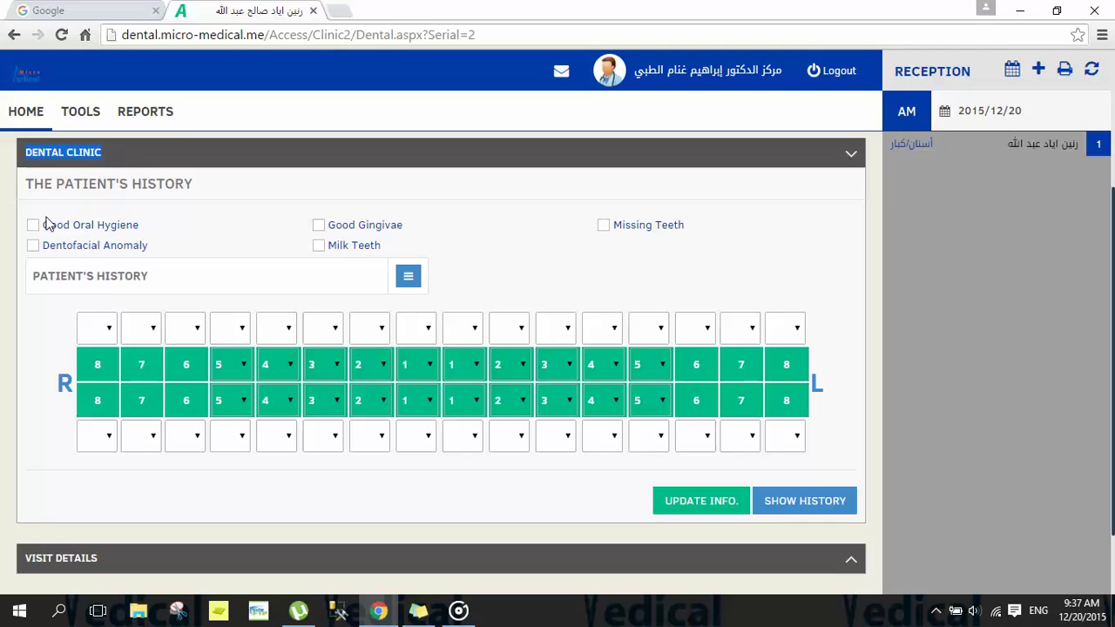
Step: Tick Diabetes Mellitus in the Patient History list and save it
drag(44, 224, 139, 249)
click(187, 224)
drag(180, 279, 25, 273)
click(152, 283)
click(407, 279)
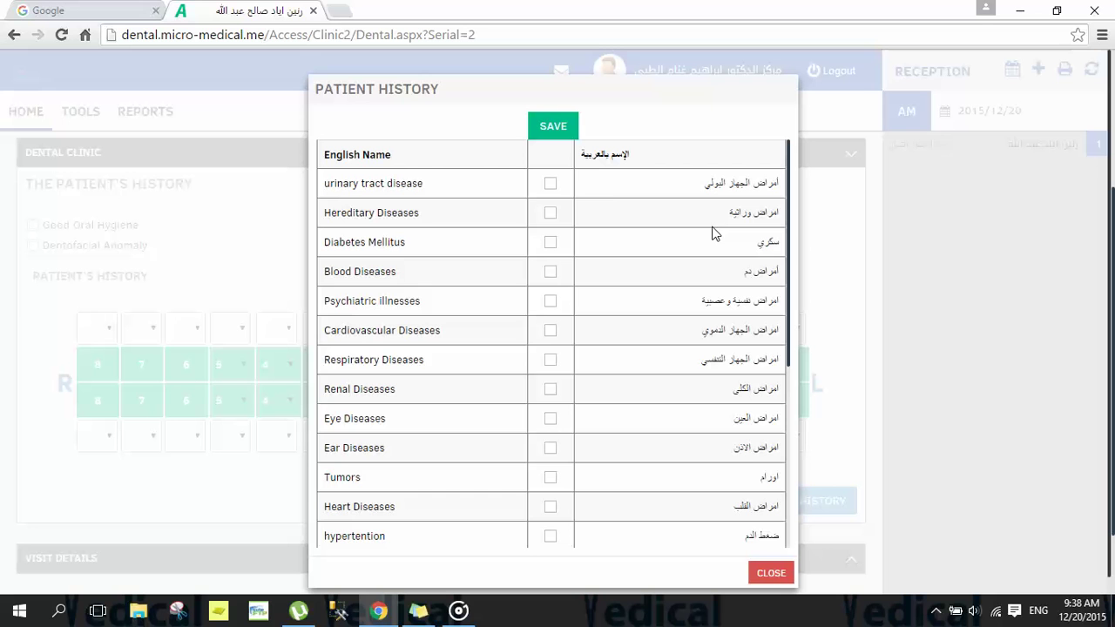
click(550, 243)
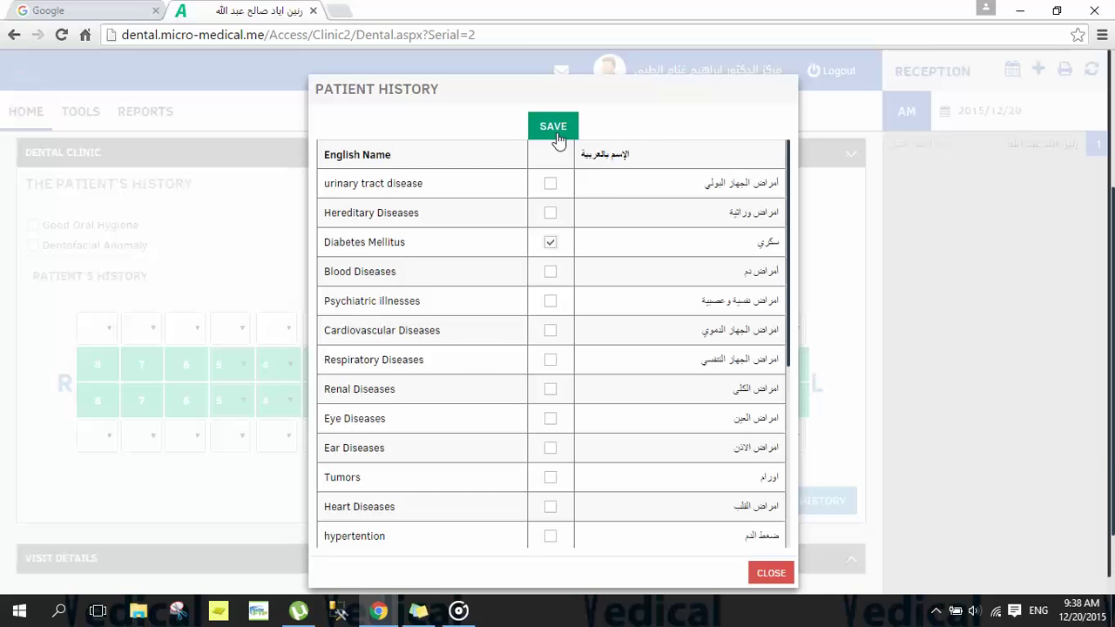
click(553, 127)
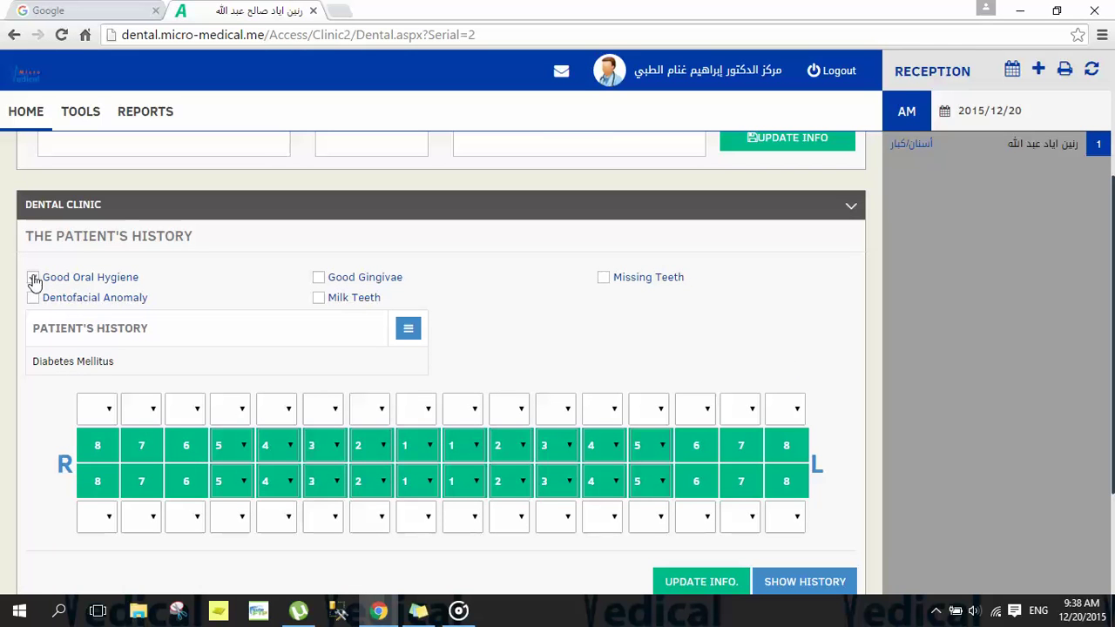
Step: Tick Good Oral Hygiene for the patient
click(32, 278)
drag(124, 361, 35, 366)
click(38, 381)
scroll(1100, 244, down, 2)
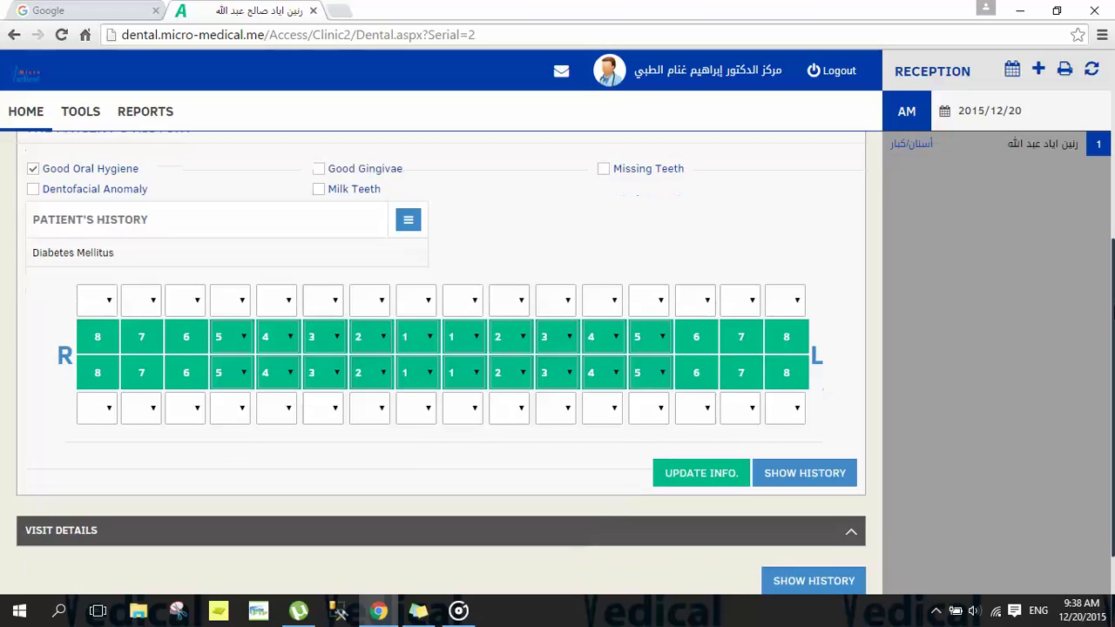
scroll(557, 349, down, 1)
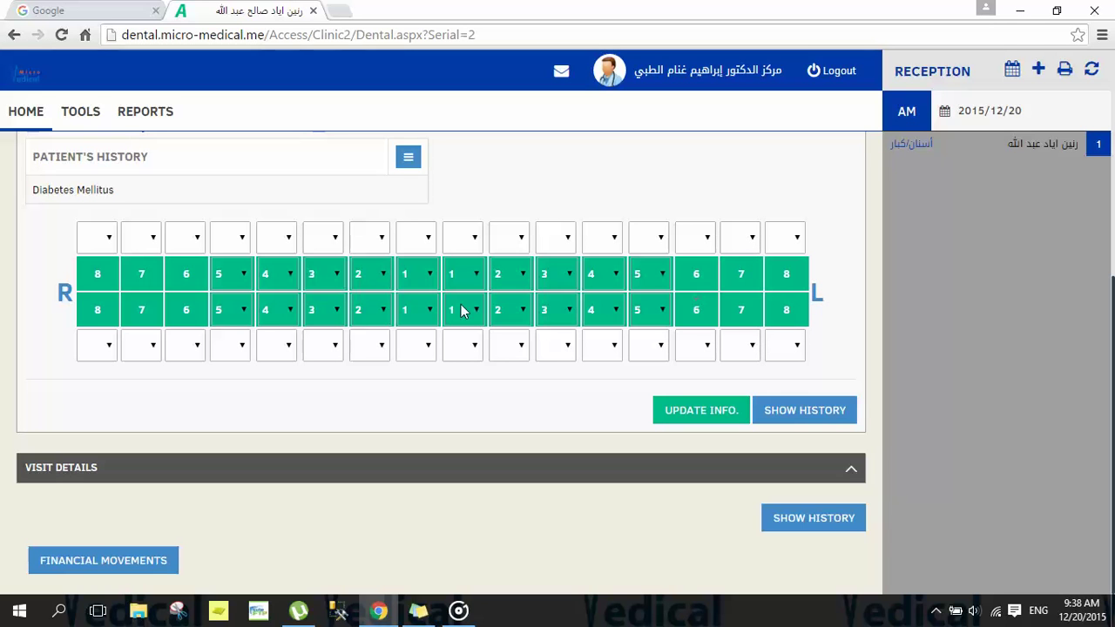
Step: Mark upper left tooth 4 as M and both right tooth 6s as Bridge
click(613, 247)
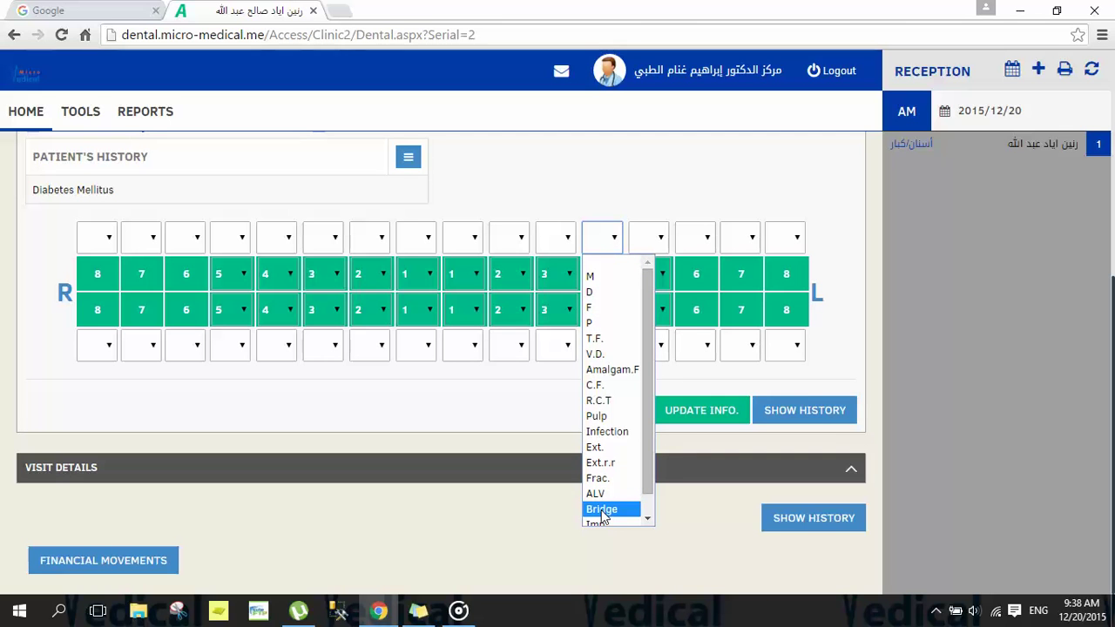
click(599, 276)
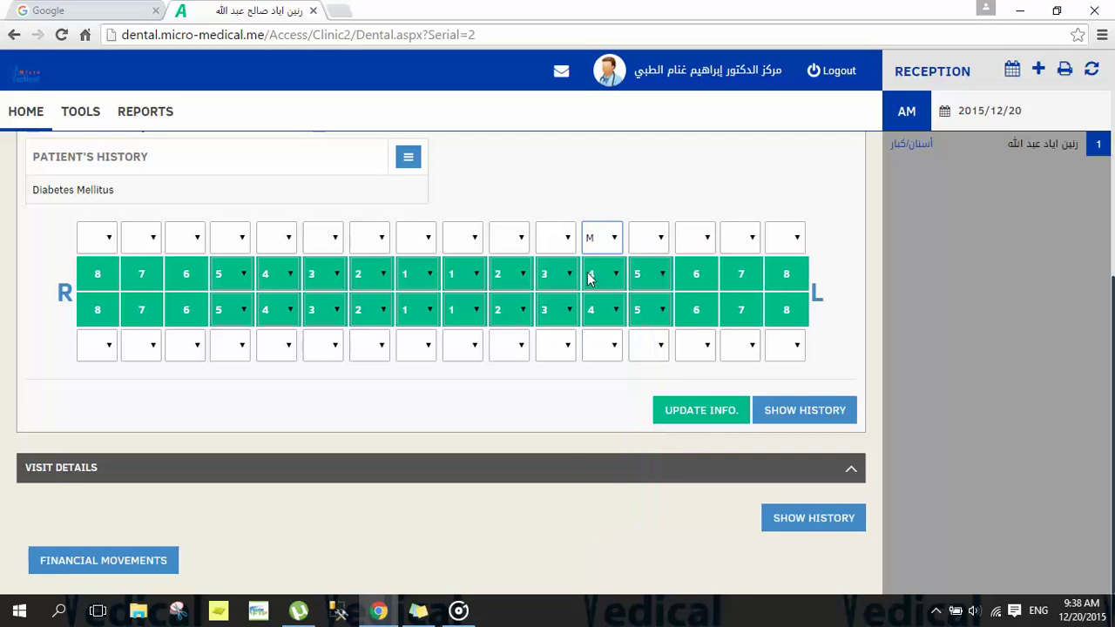
click(193, 348)
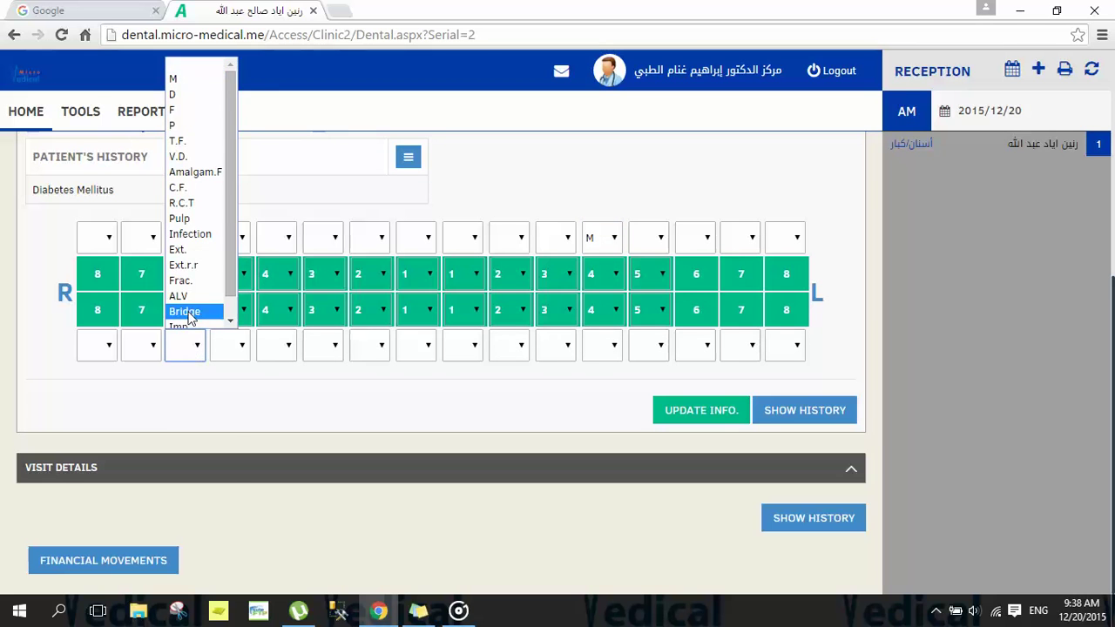
click(185, 312)
click(186, 239)
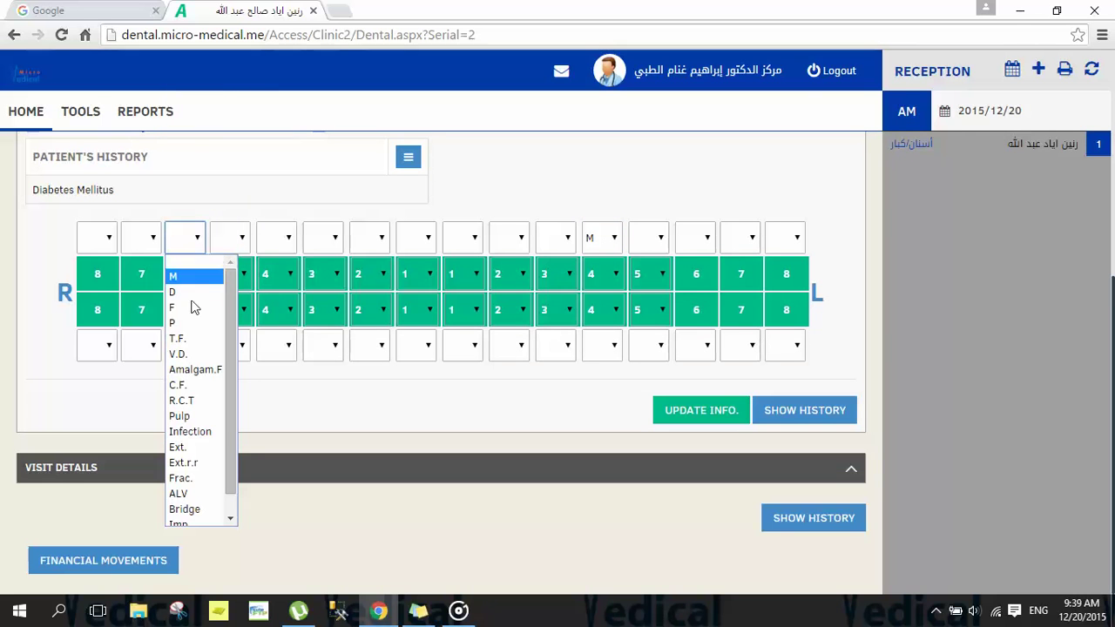
click(195, 510)
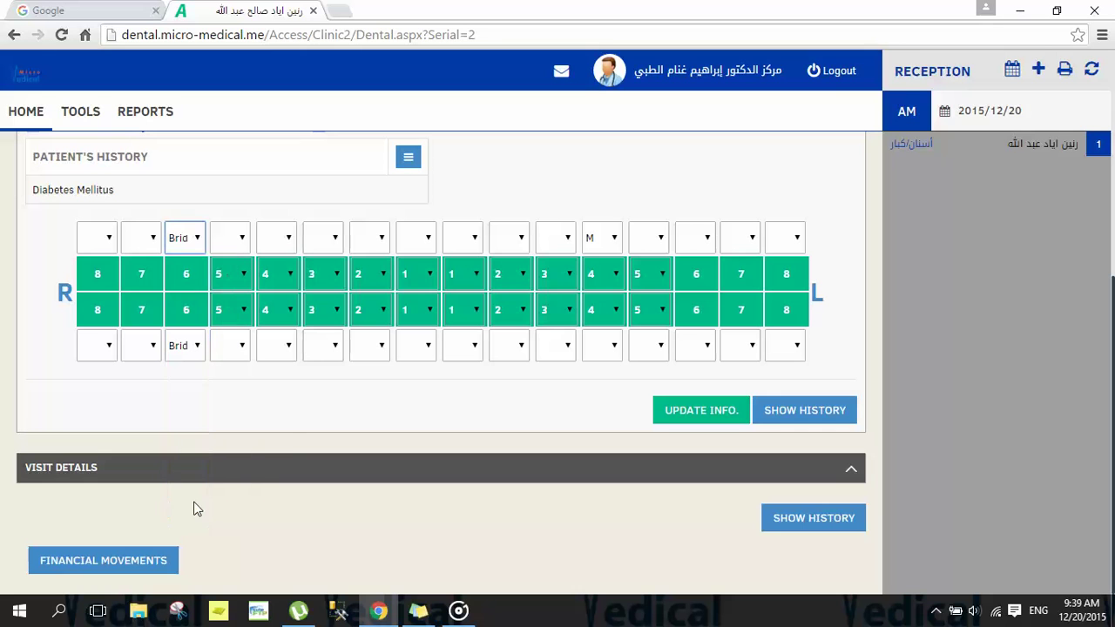
click(507, 344)
click(508, 345)
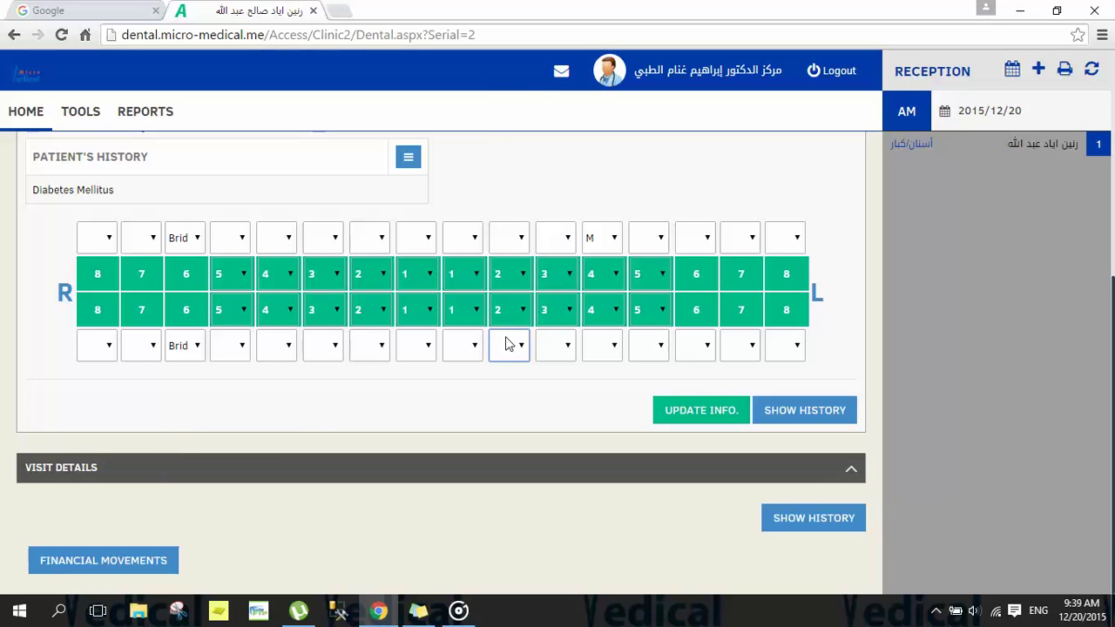
click(511, 346)
click(525, 349)
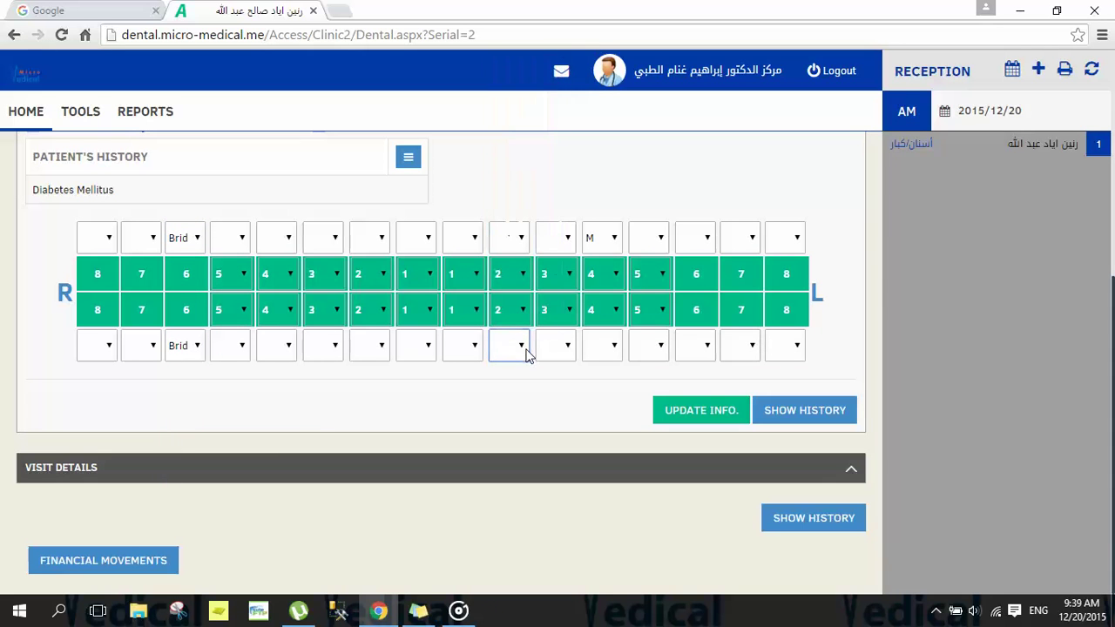
click(472, 320)
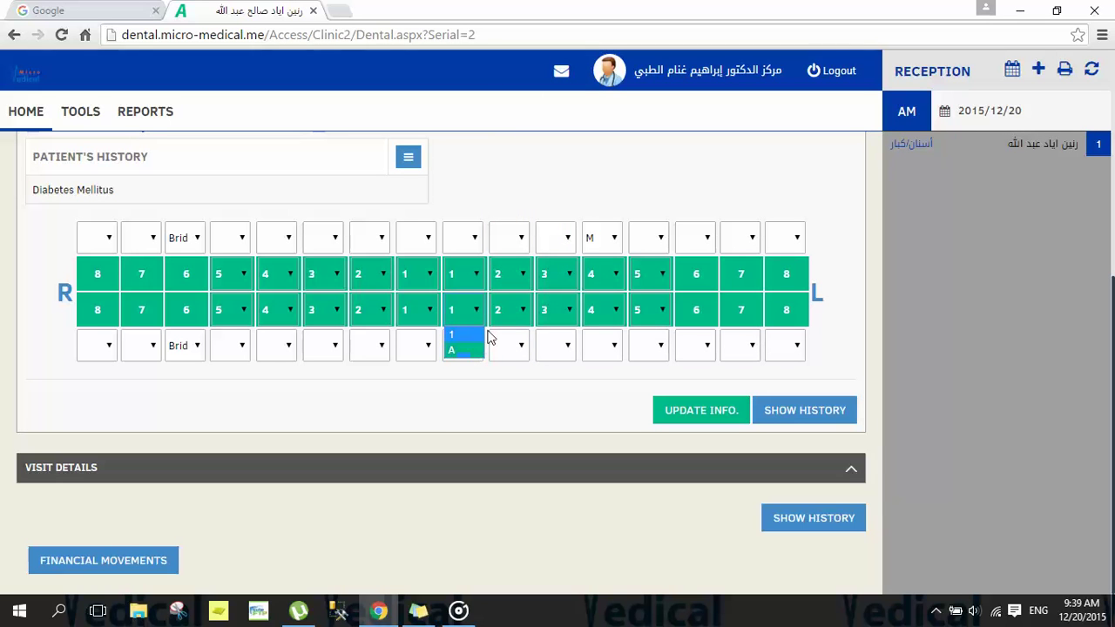
click(482, 312)
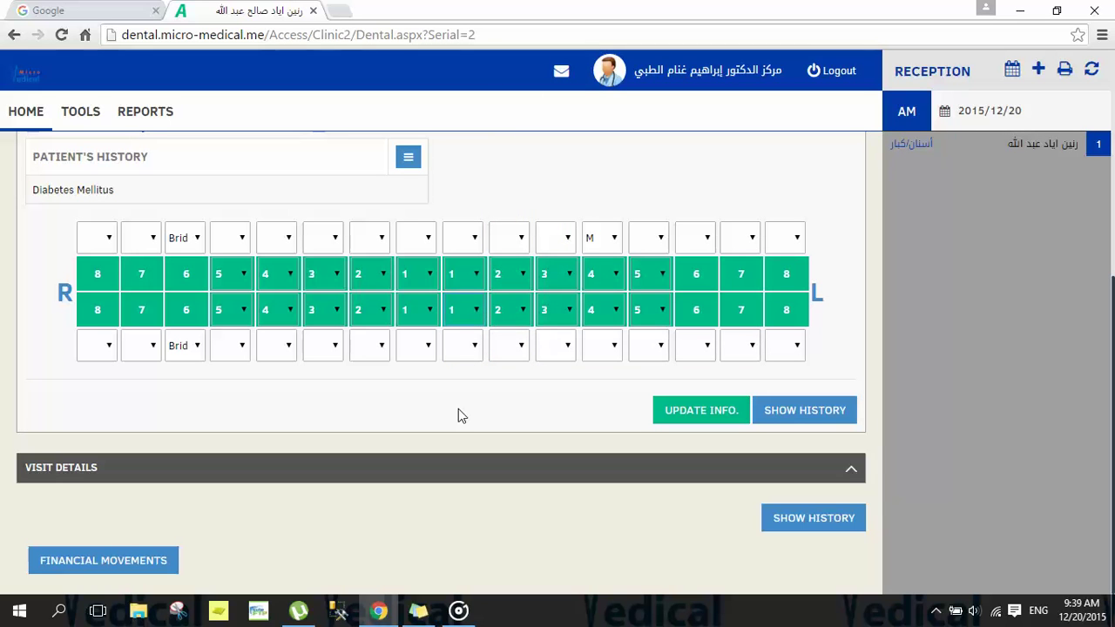
Step: Save the tooth chart changes to the dental record with UPDATE INFO
click(710, 409)
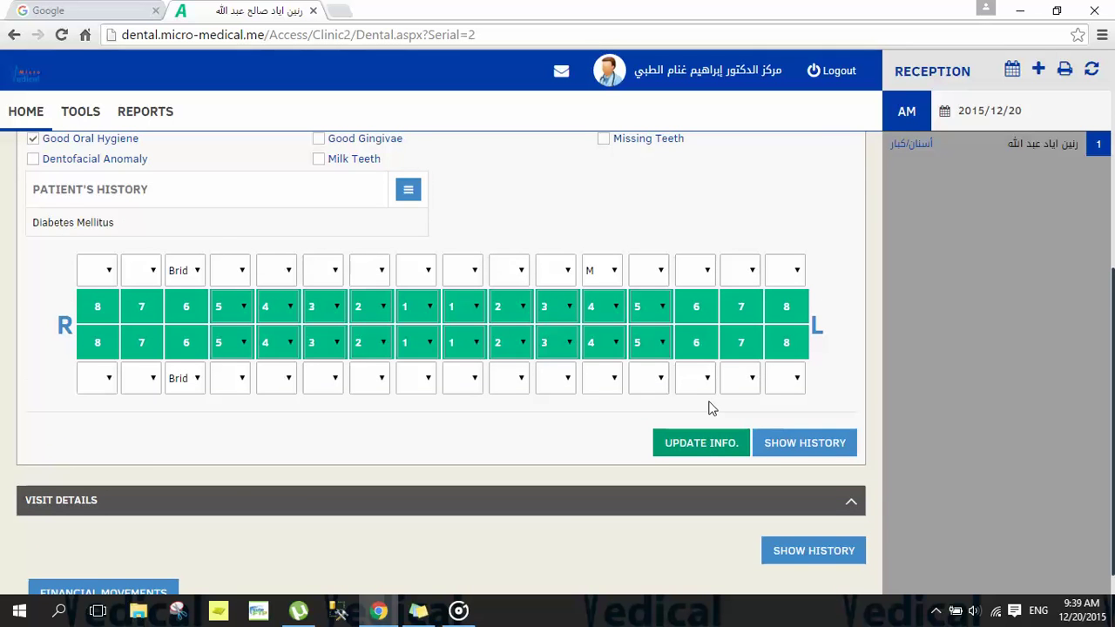
click(692, 446)
click(694, 446)
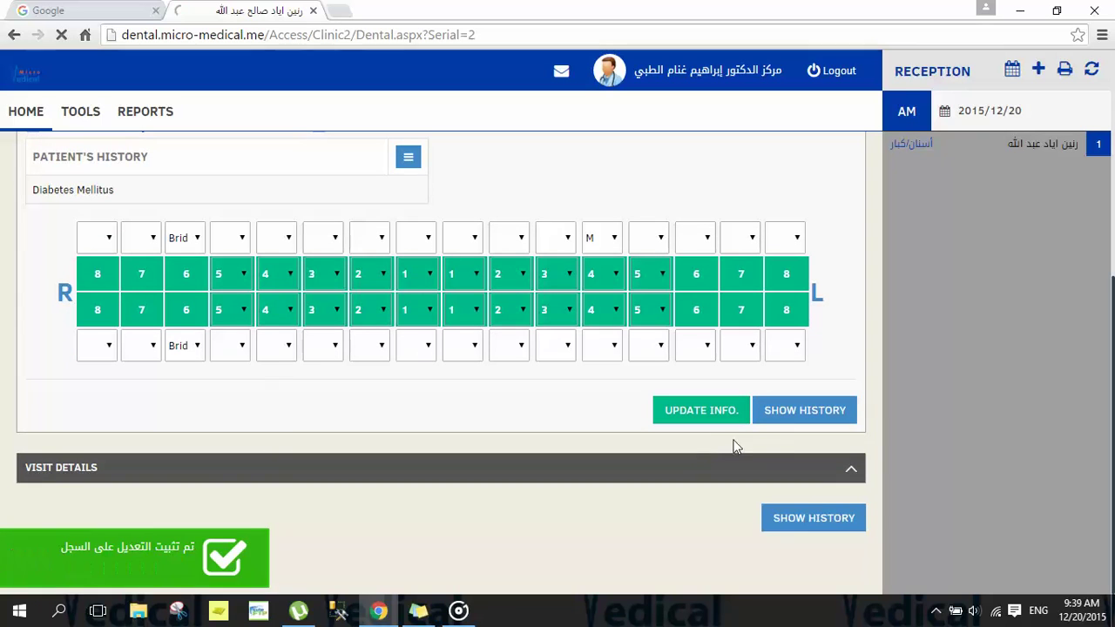
click(822, 414)
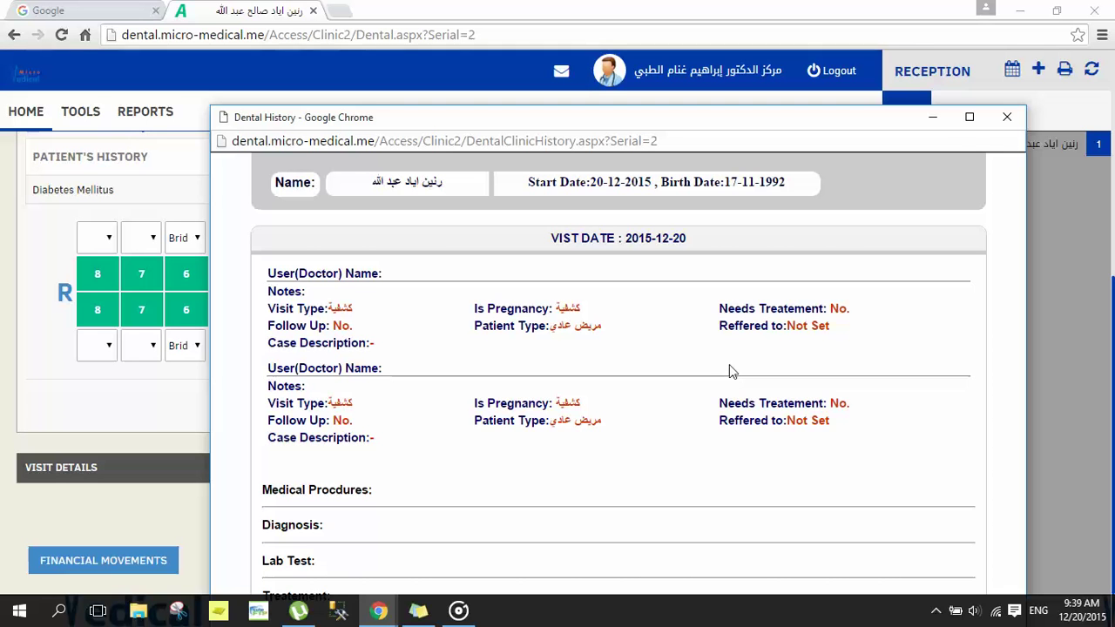
click(1006, 119)
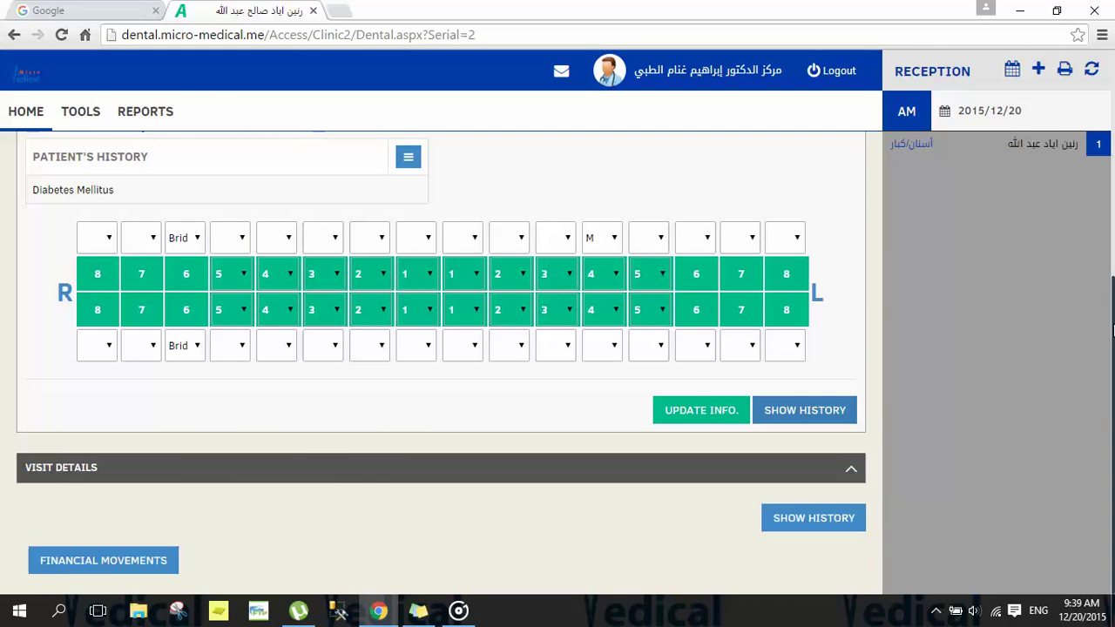
Step: Expand Visit Details, leave the case description unset, and place the cursor in Dr. Notes
click(848, 471)
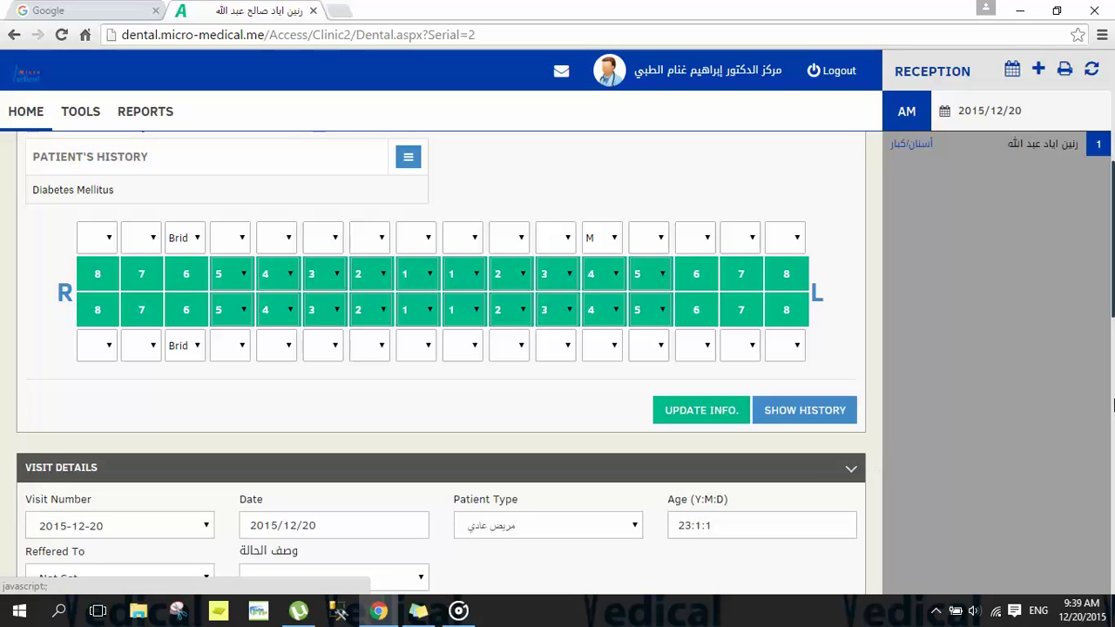
drag(1113, 301, 1112, 392)
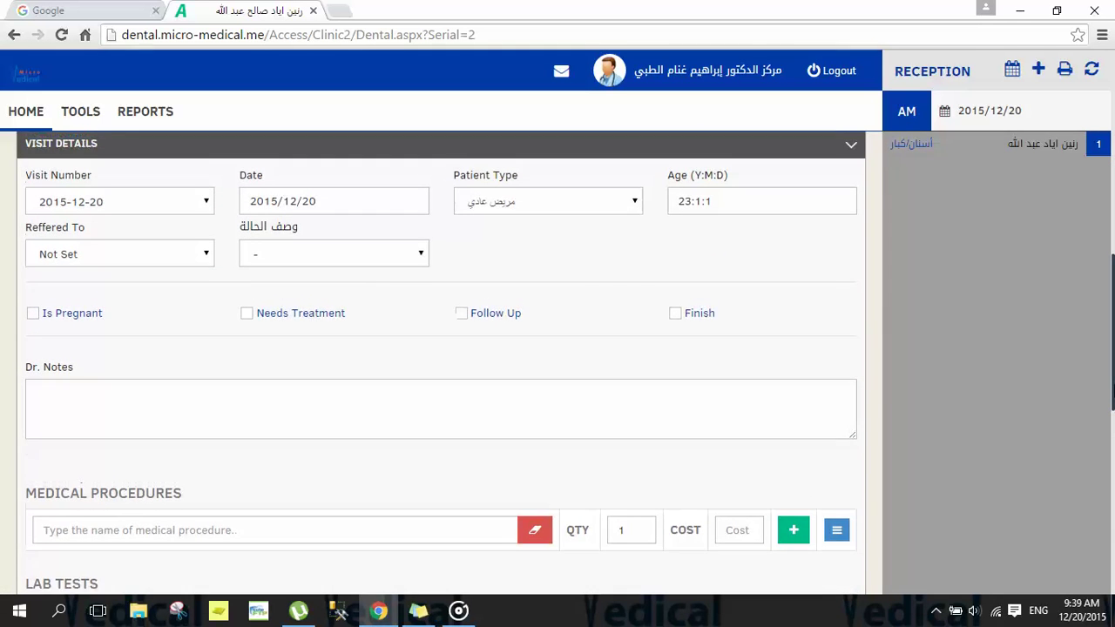
click(261, 260)
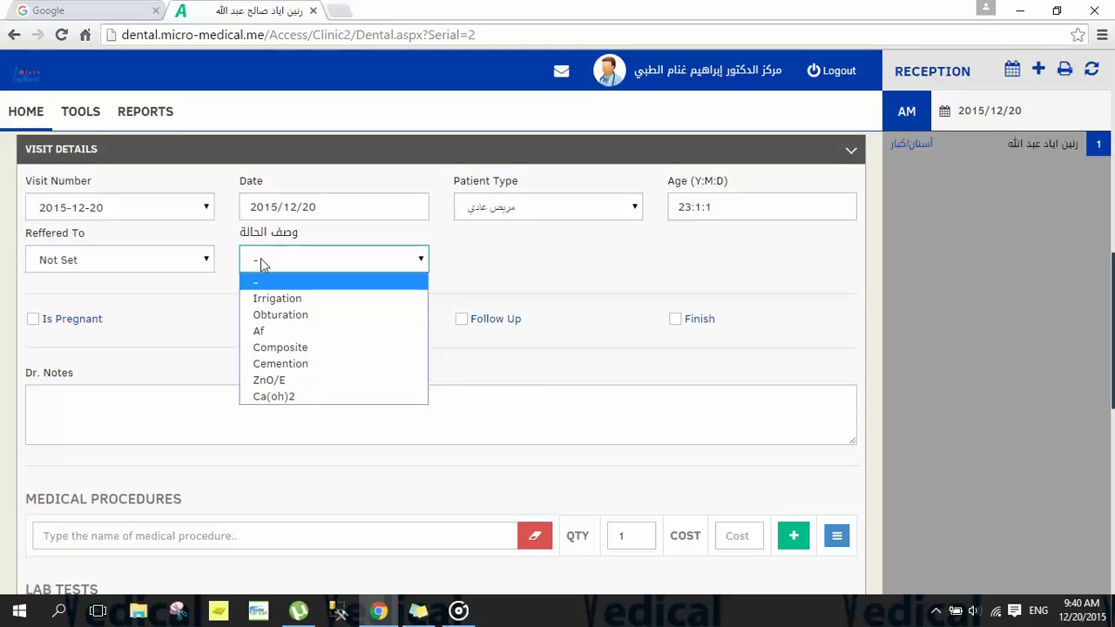
click(260, 258)
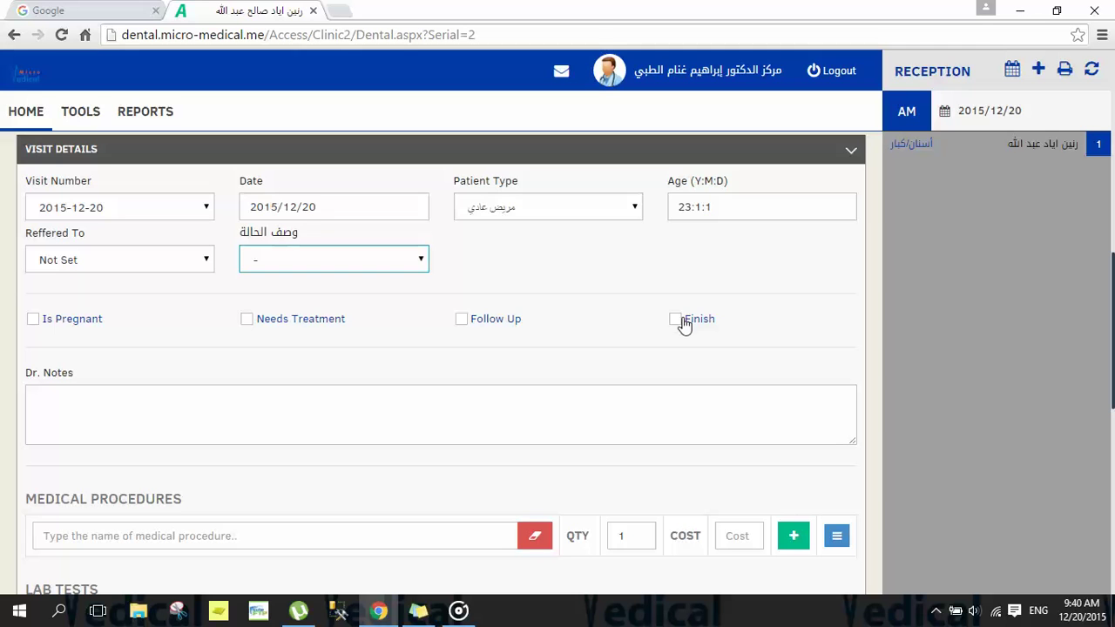
click(557, 415)
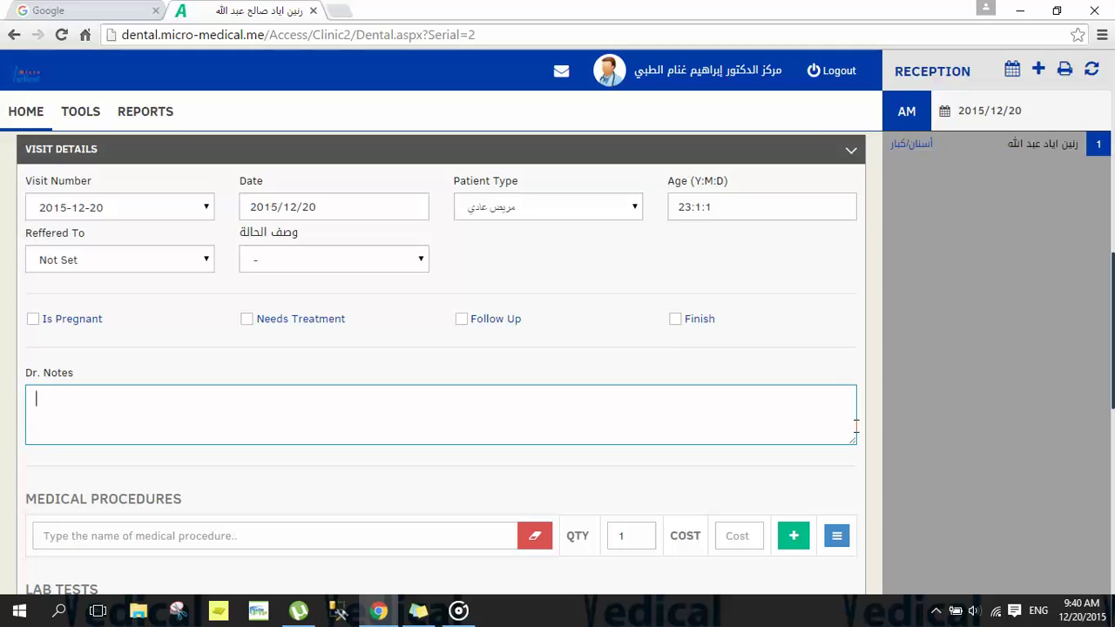
Step: Add procedure سن مع مشبك 2 with quantity 4 from the Medical Procedures list
scroll(1111, 324, down, 3)
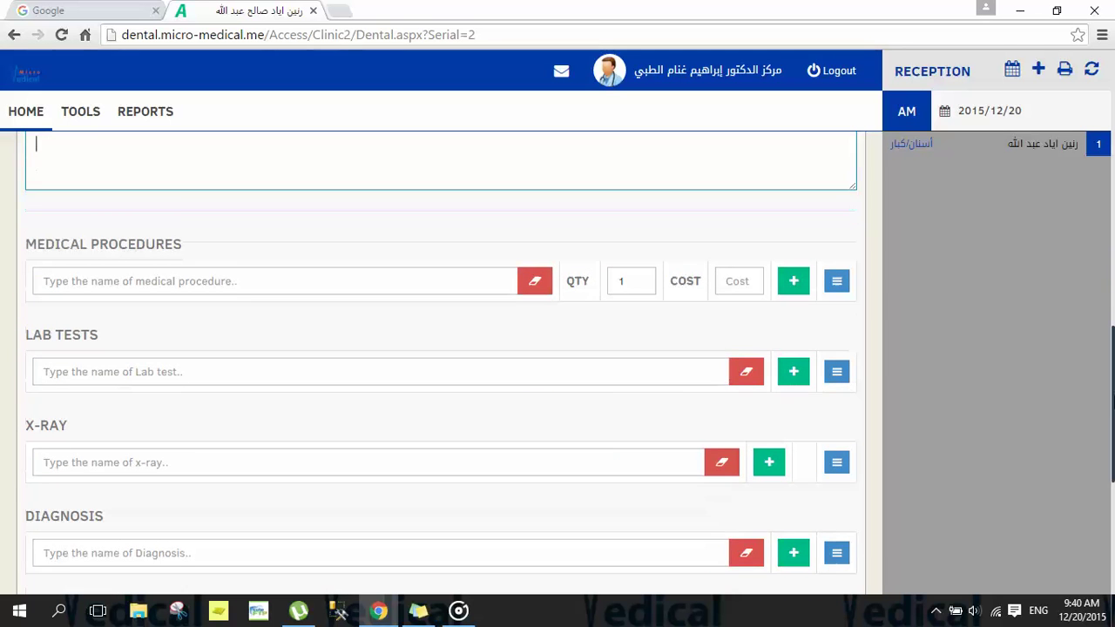
drag(209, 218, 28, 221)
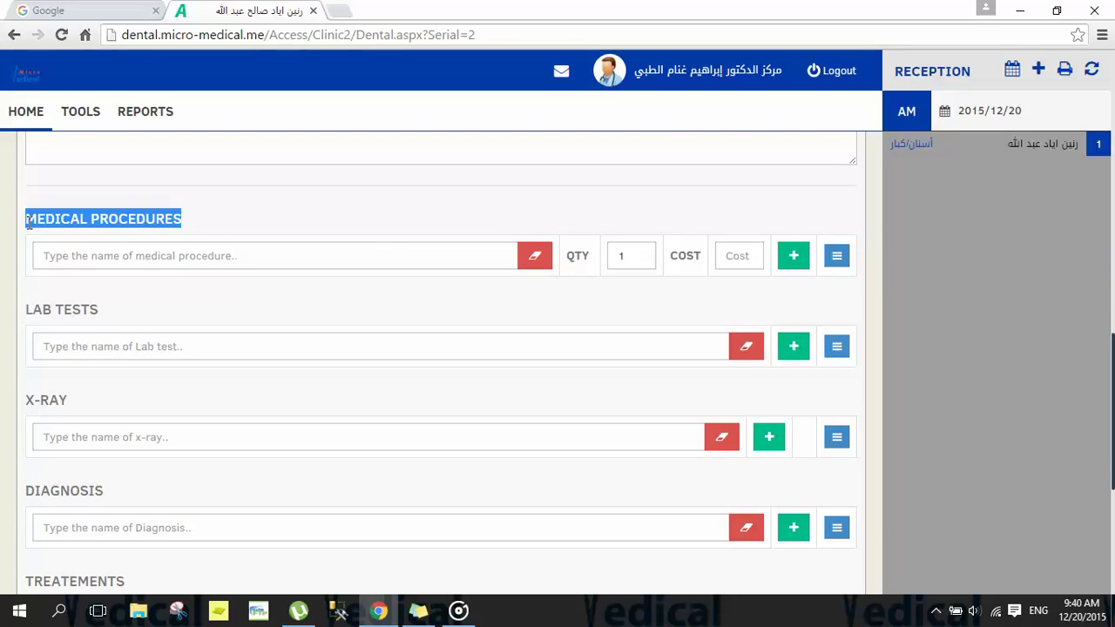
click(206, 221)
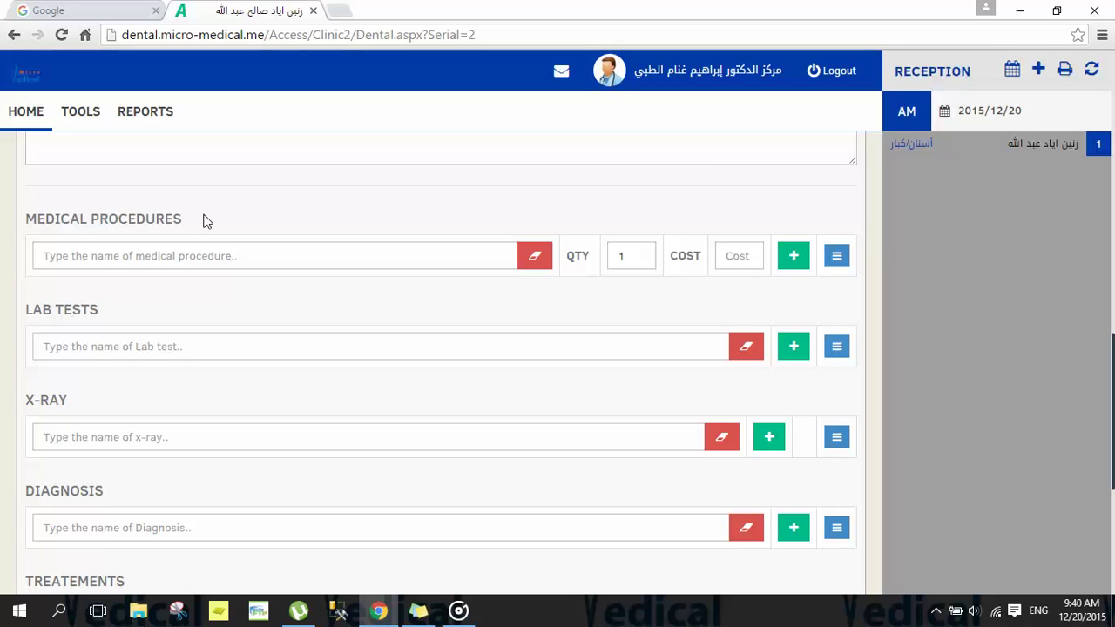
click(837, 257)
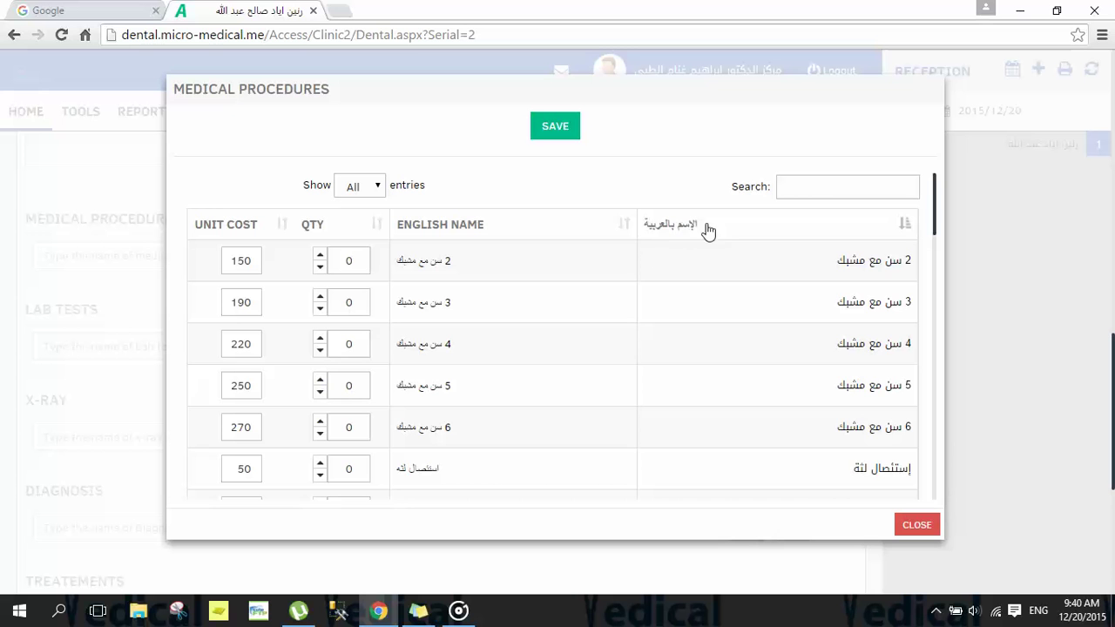
click(660, 230)
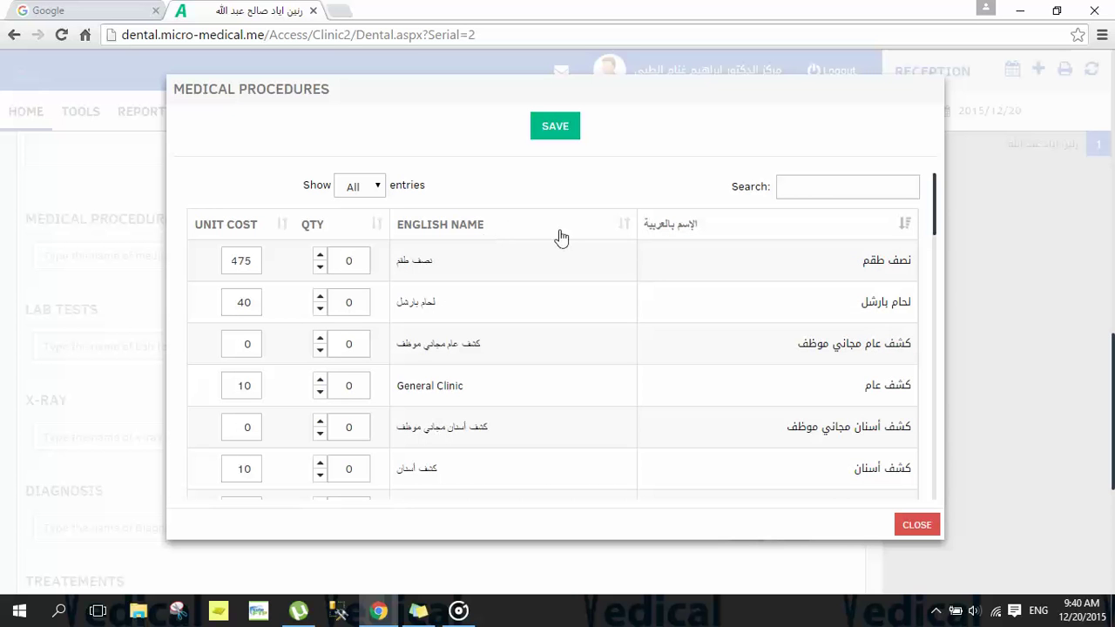
click(669, 238)
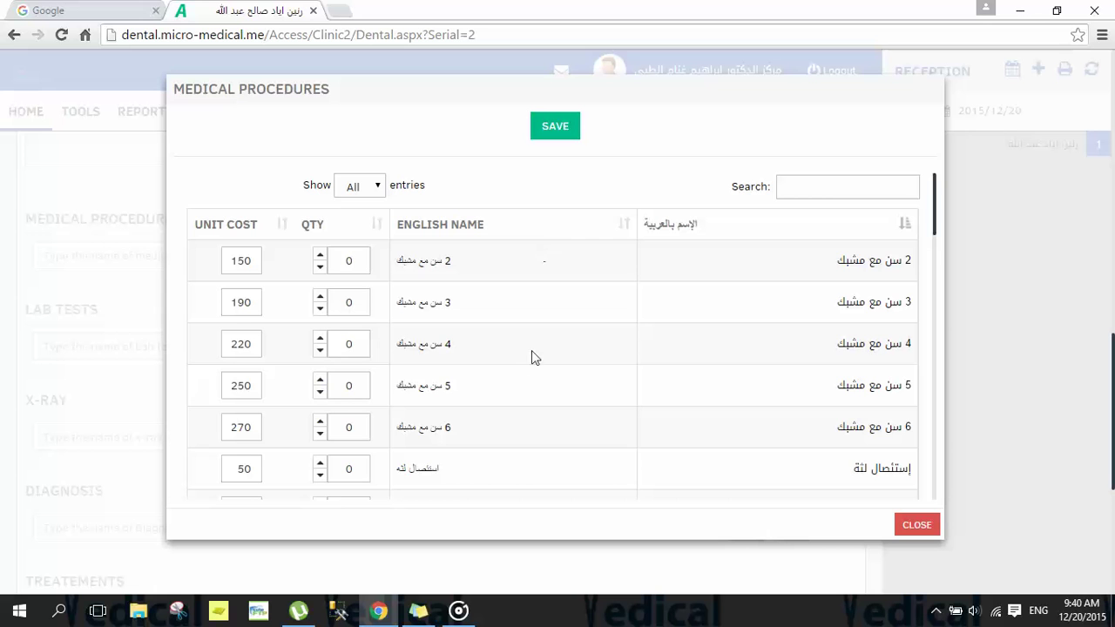
click(320, 255)
click(319, 256)
click(320, 255)
click(320, 255)
double_click(349, 260)
click(554, 133)
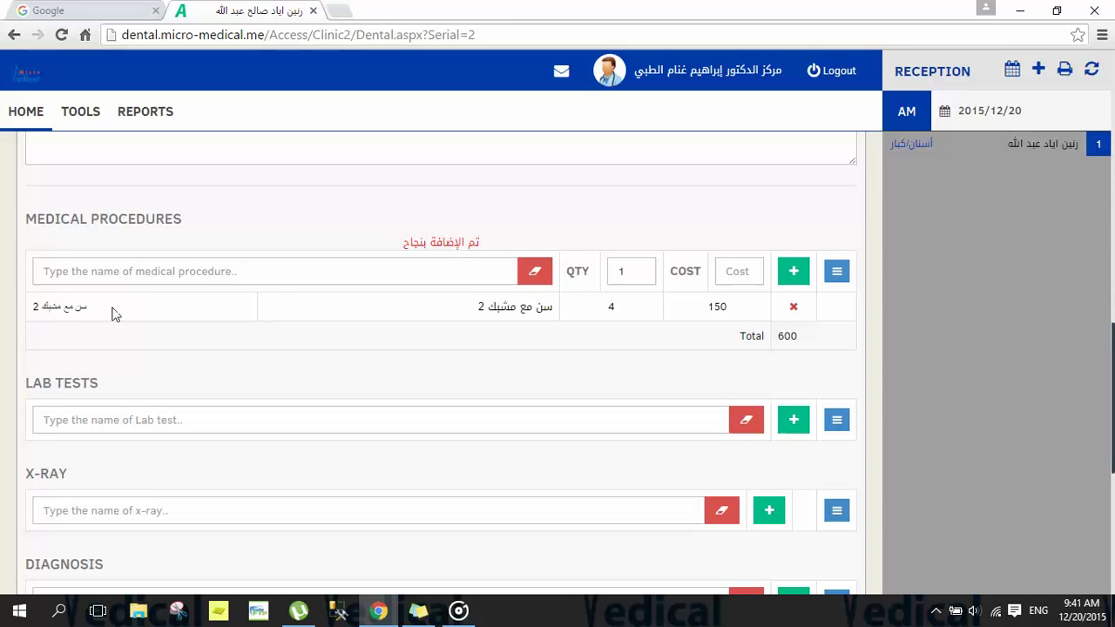
Step: Review the added procedure row: quantity 4, unit cost 150, total 600
drag(102, 308, 32, 309)
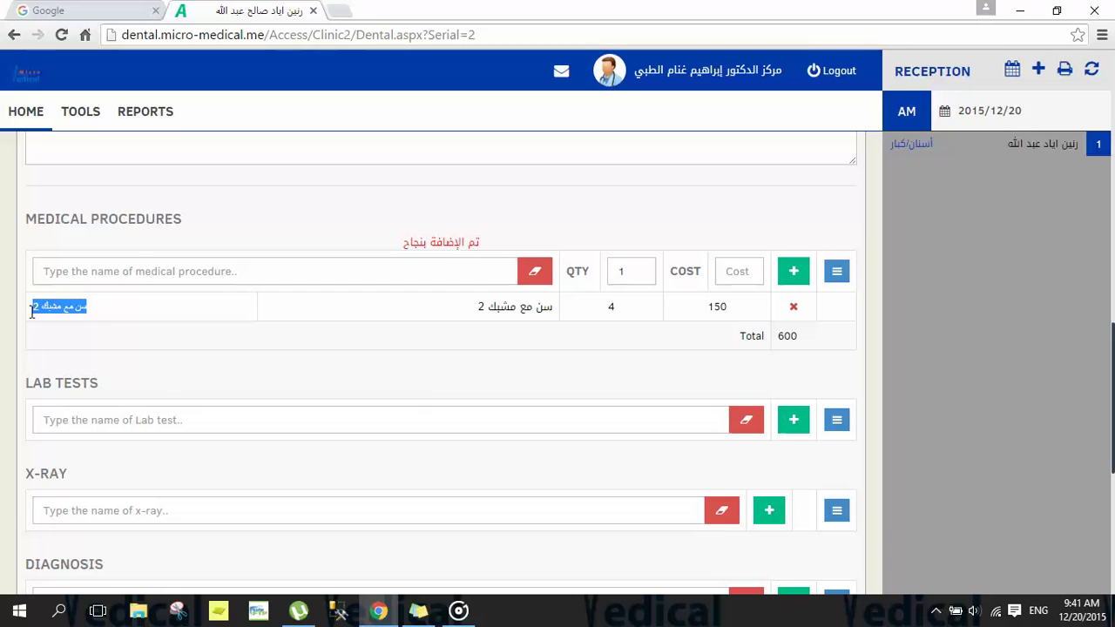
drag(625, 317, 610, 305)
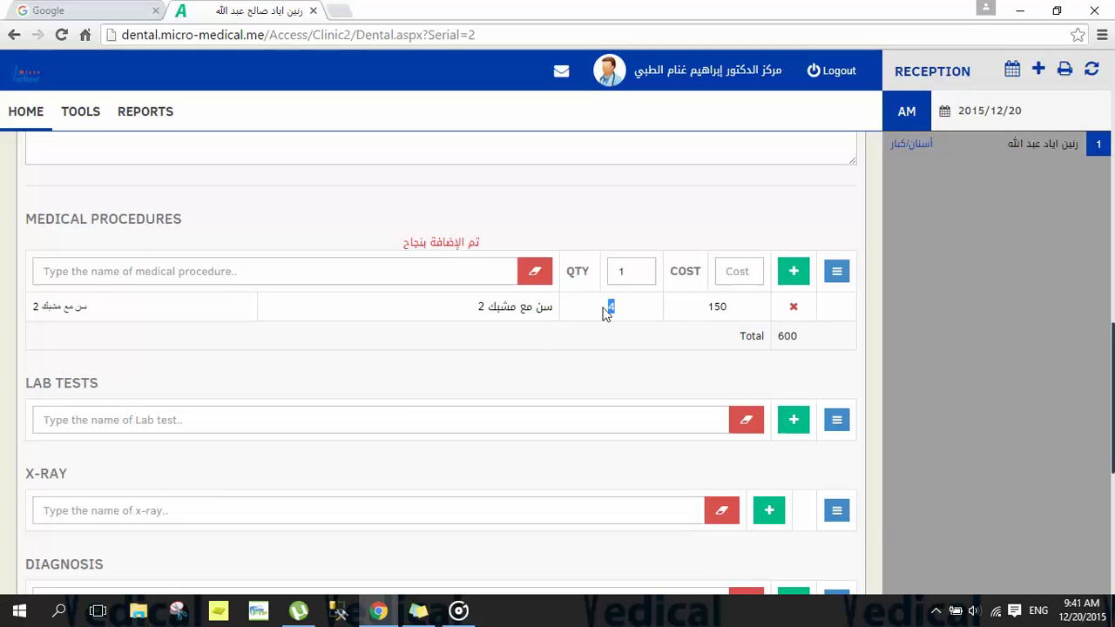
drag(704, 316, 726, 316)
drag(742, 337, 796, 334)
click(804, 338)
Step: Add the CBC test from the HEAMATOLOGY$ group to the visit's lab tests
click(646, 364)
drag(107, 384, 25, 384)
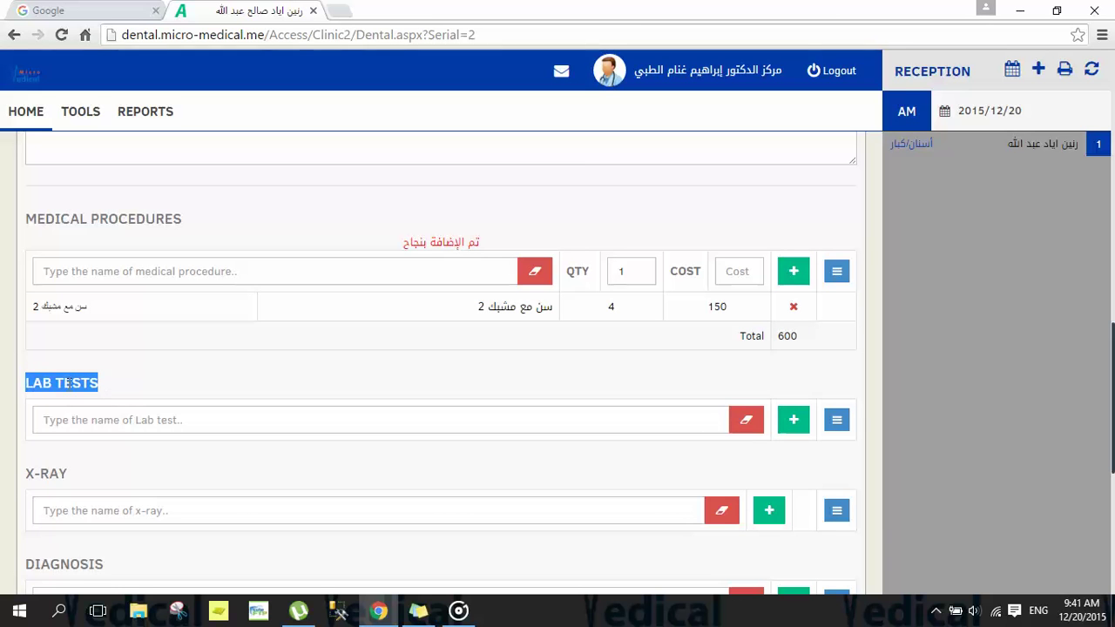
click(127, 389)
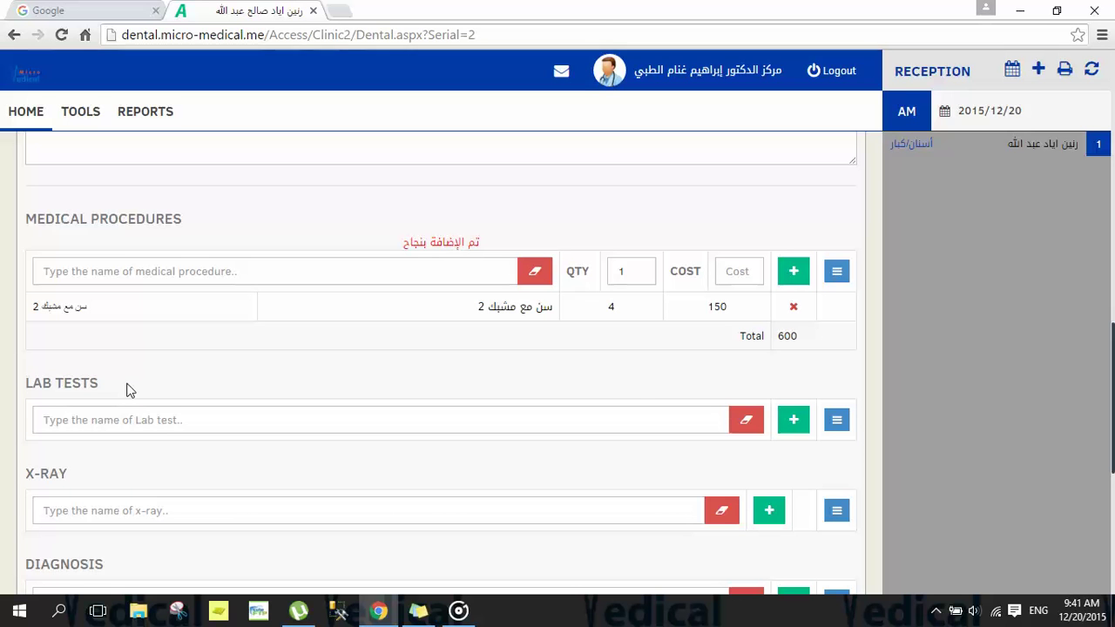
click(837, 420)
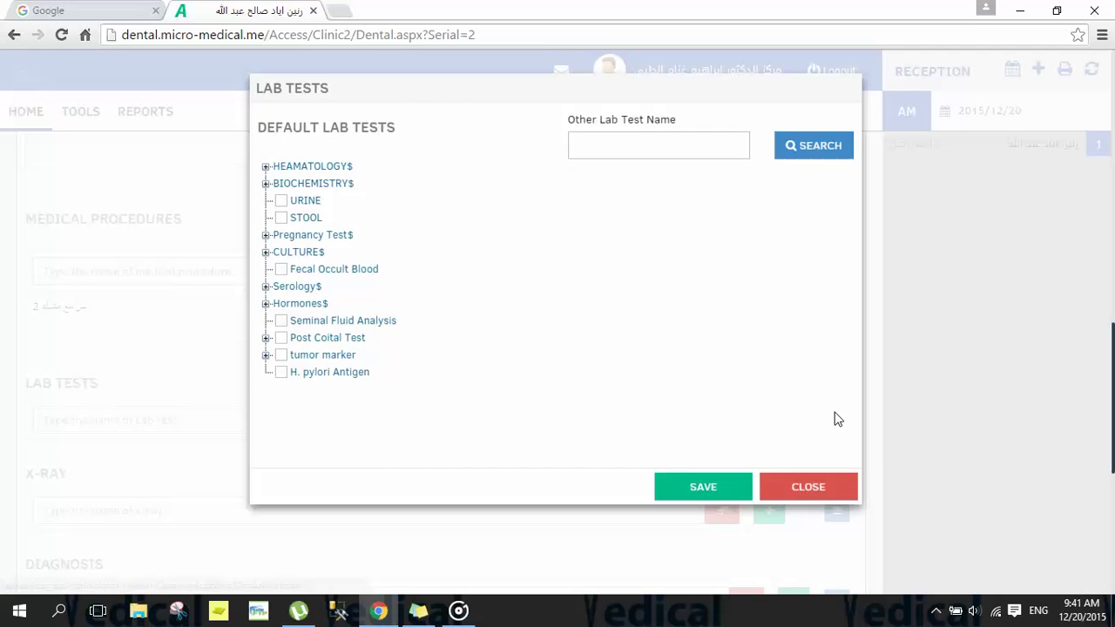
click(265, 167)
click(297, 184)
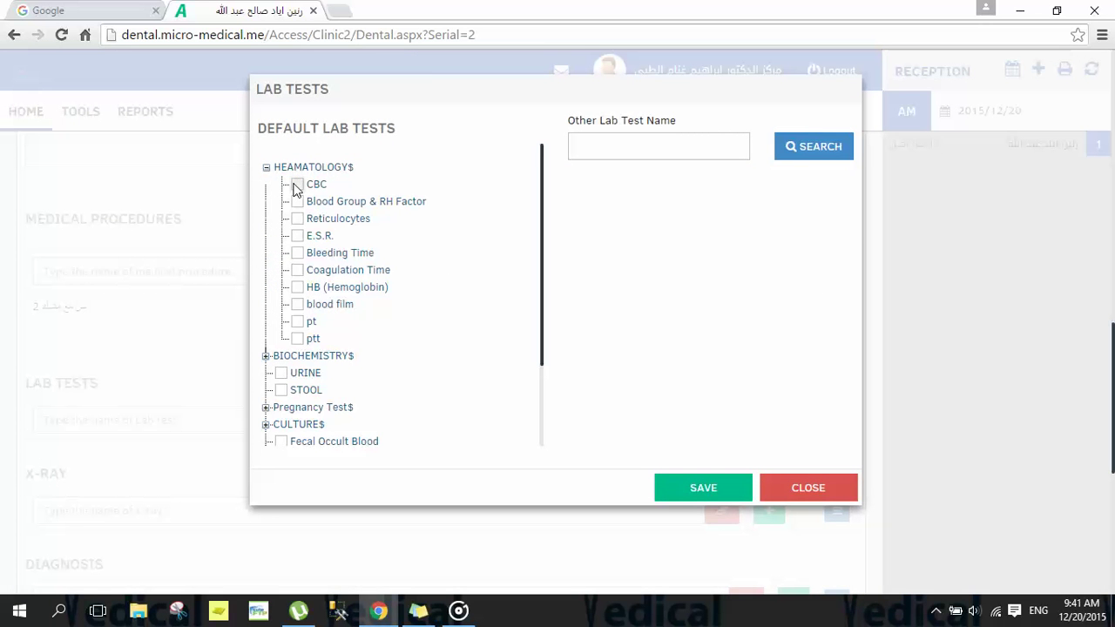
click(696, 489)
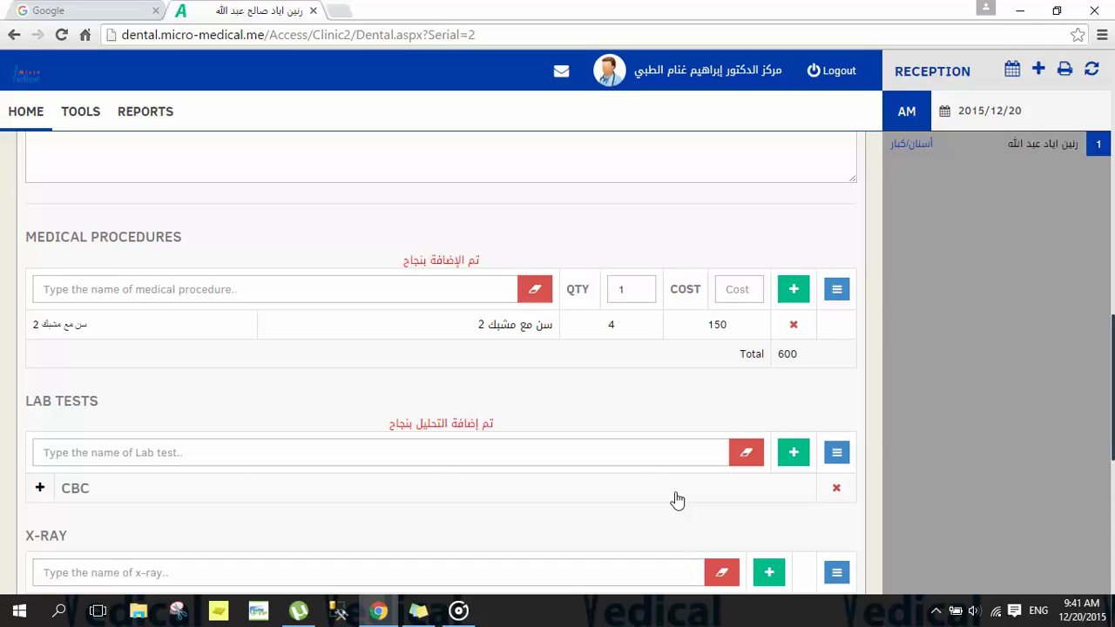
Step: Expand and collapse the CBC result details, then highlight the X-RAY section heading
scroll(389, 197, down, 3)
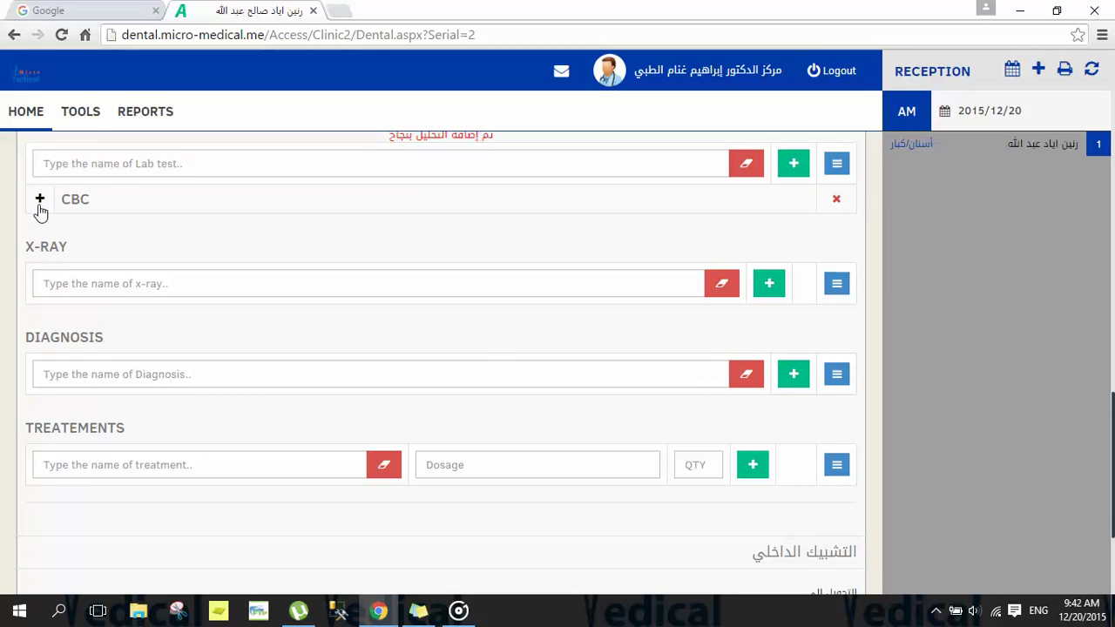
click(40, 204)
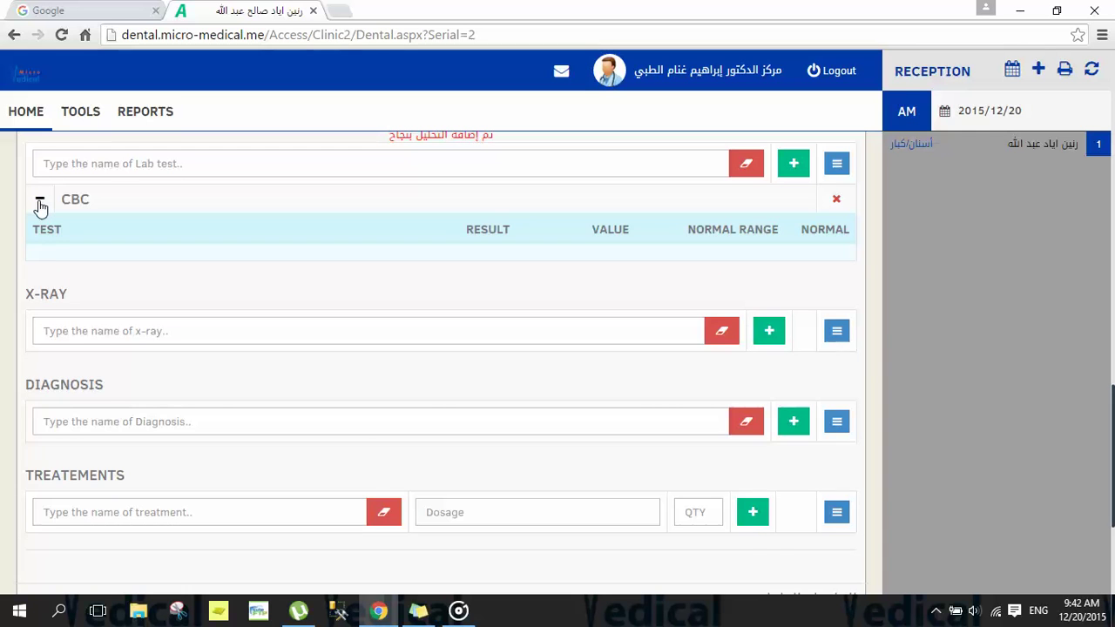
click(39, 204)
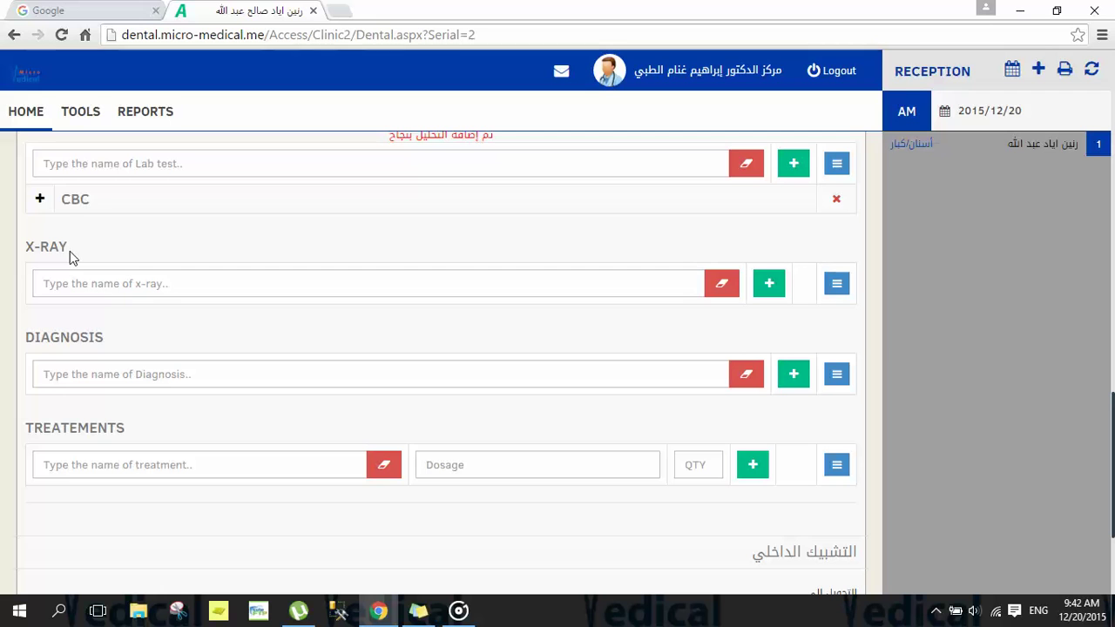
drag(70, 251, 28, 251)
Step: Order the Faisal bone X-ray from the X-RAY category
click(67, 249)
click(837, 283)
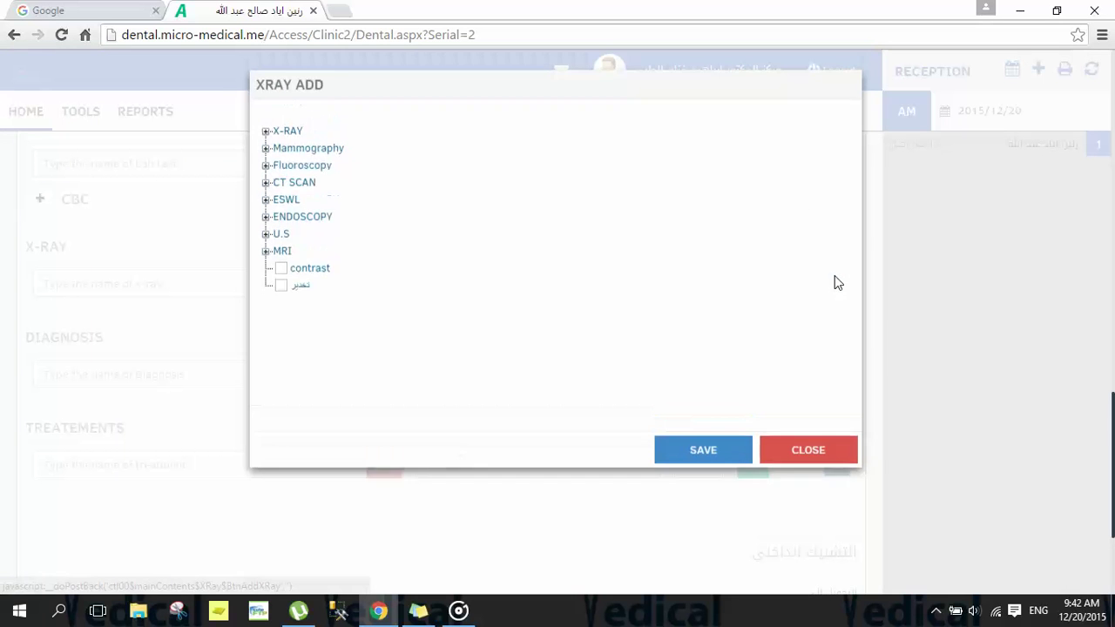
click(266, 135)
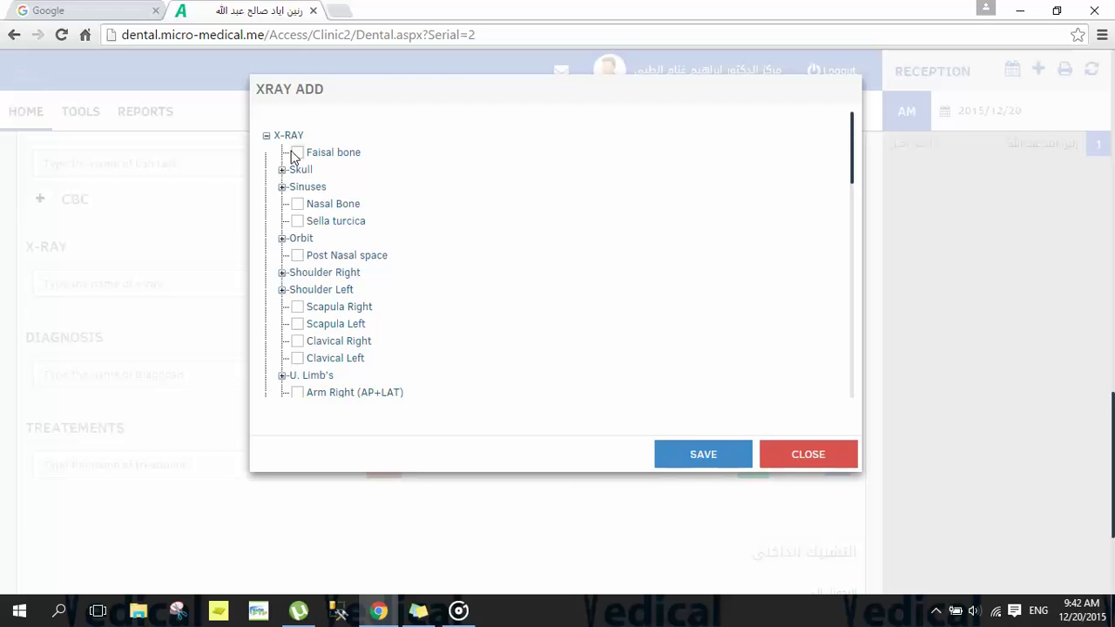
click(297, 152)
click(688, 456)
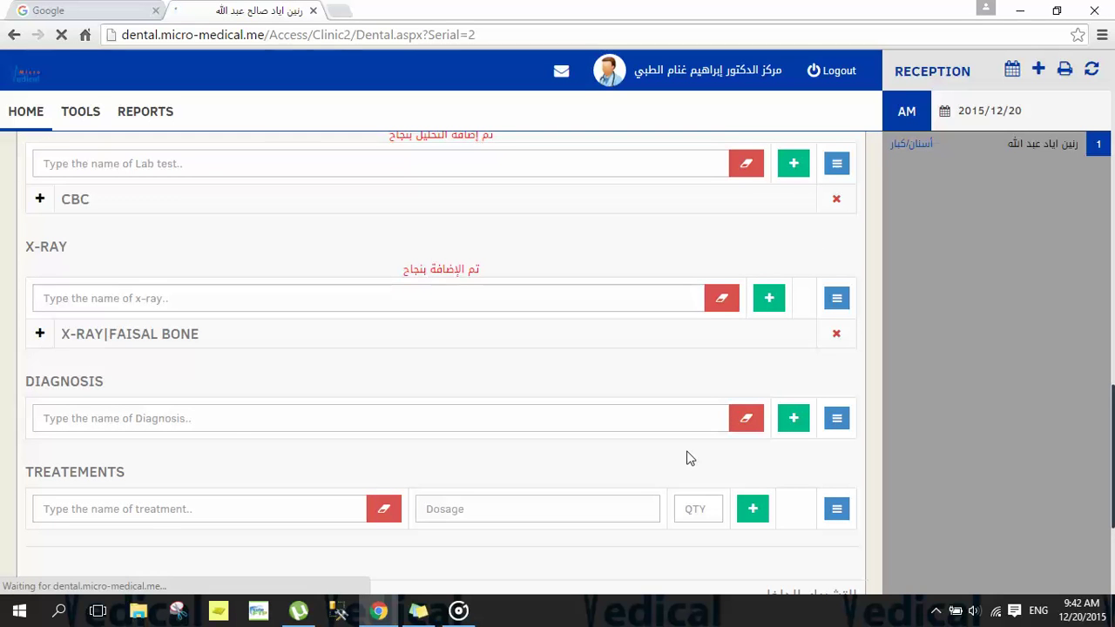
Step: Review the X-RAY|FAISAL BONE entry details, then highlight the DIAGNOSIS section heading
click(40, 335)
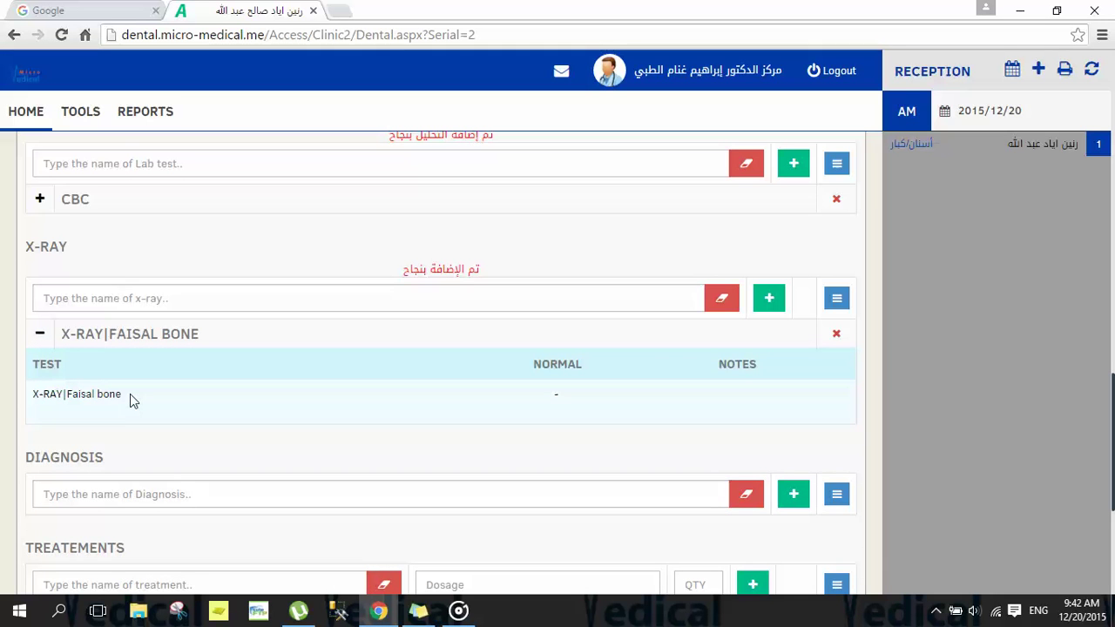
drag(130, 393, 30, 398)
click(541, 411)
click(39, 333)
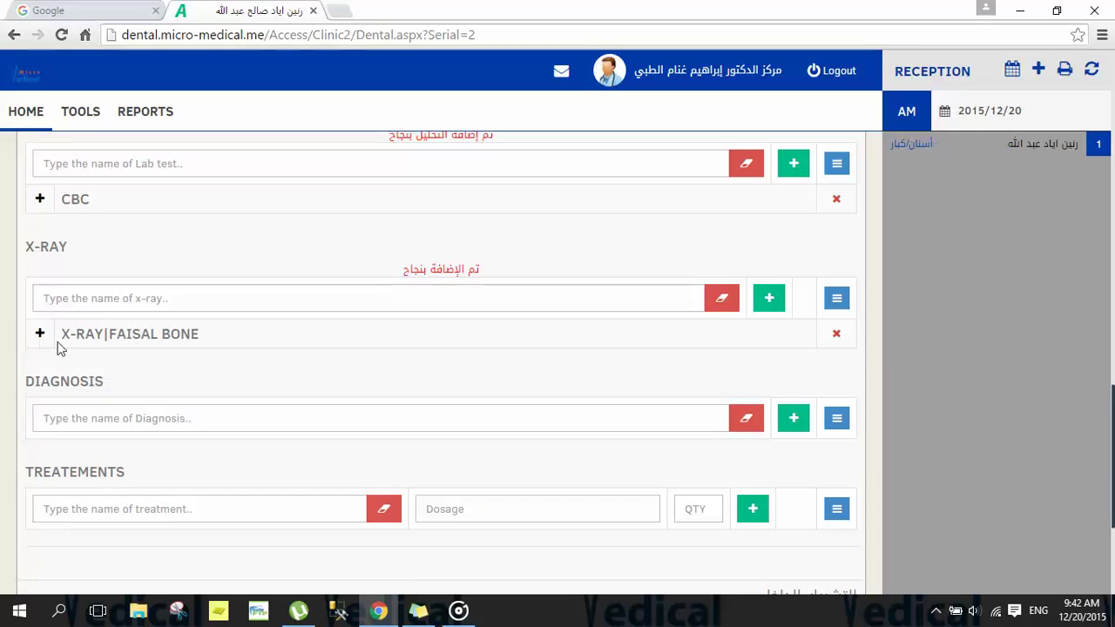
drag(105, 381, 30, 388)
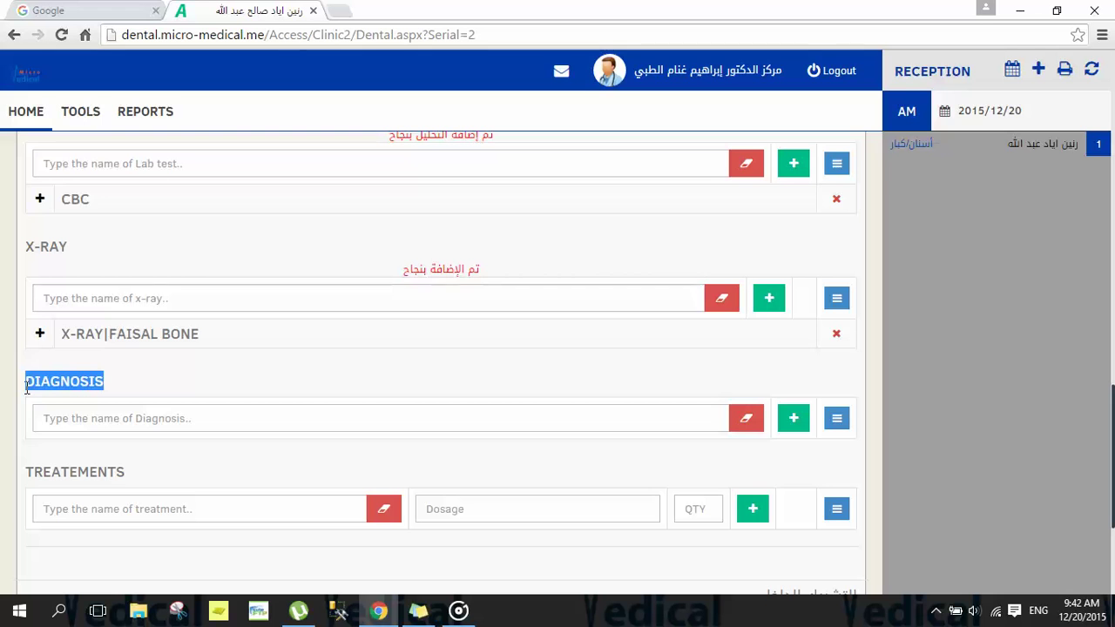
Step: Pick Dental caries from the ICD diagnosis list instead of Acute gingivitis and save it
click(837, 421)
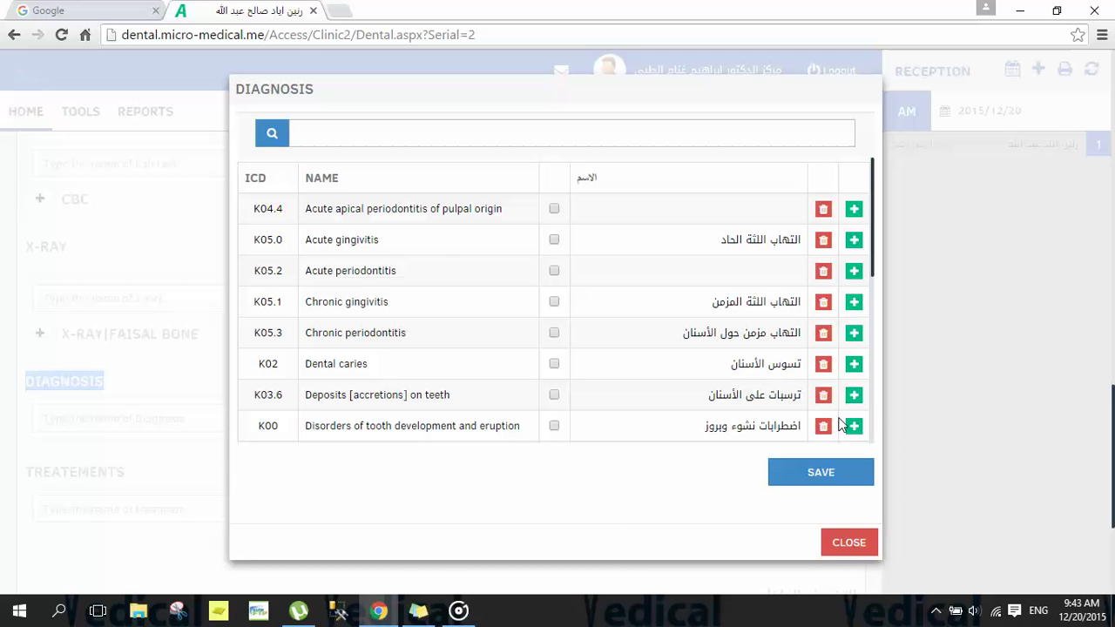
click(554, 241)
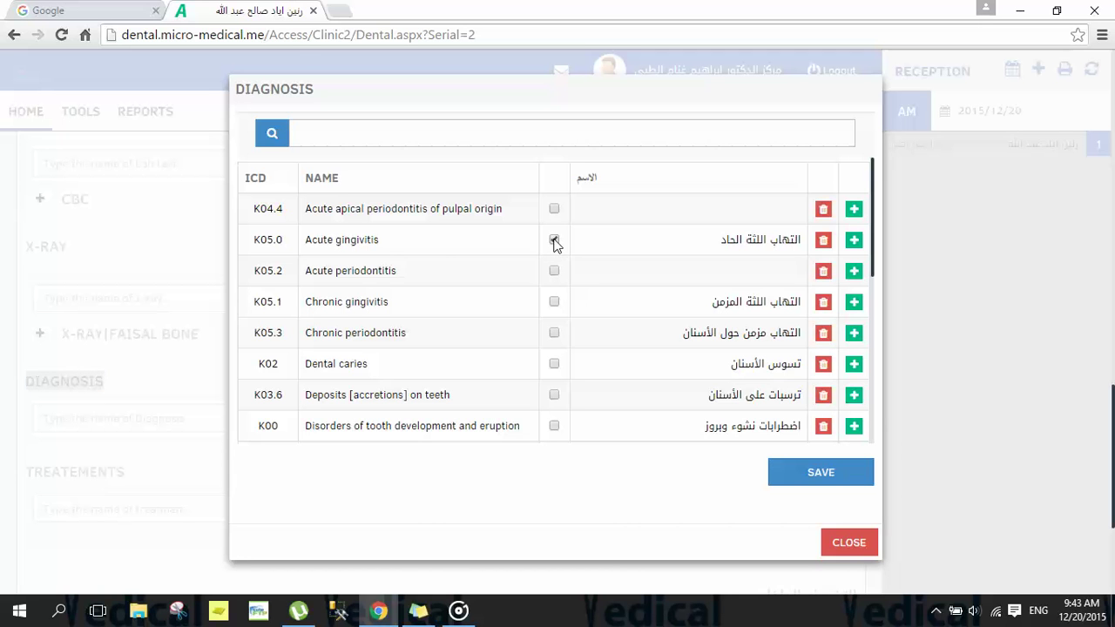
click(555, 364)
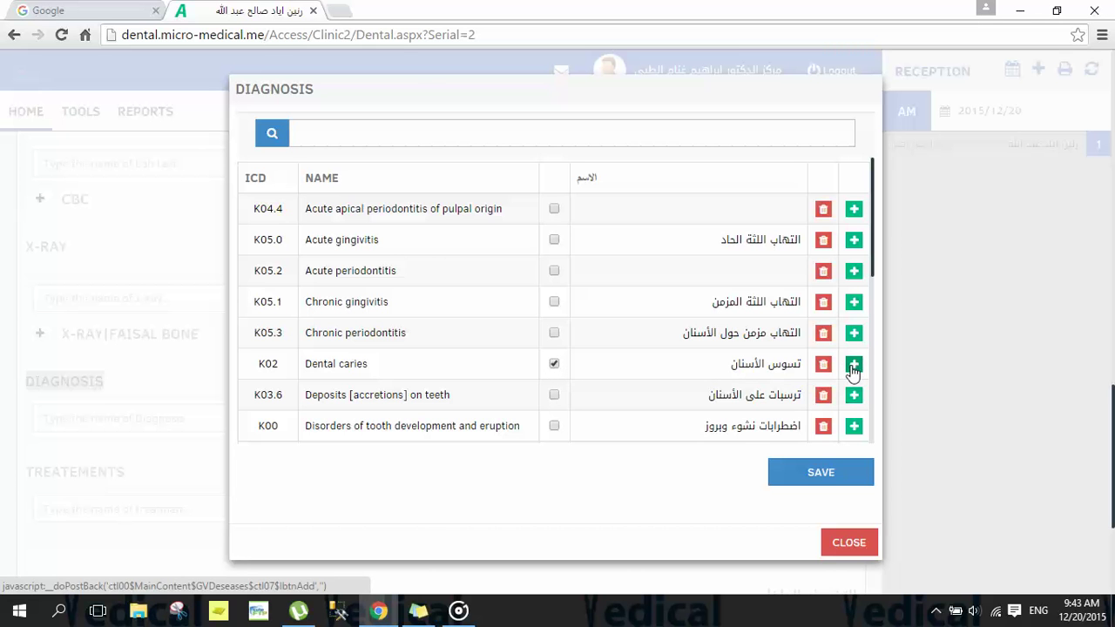
click(810, 484)
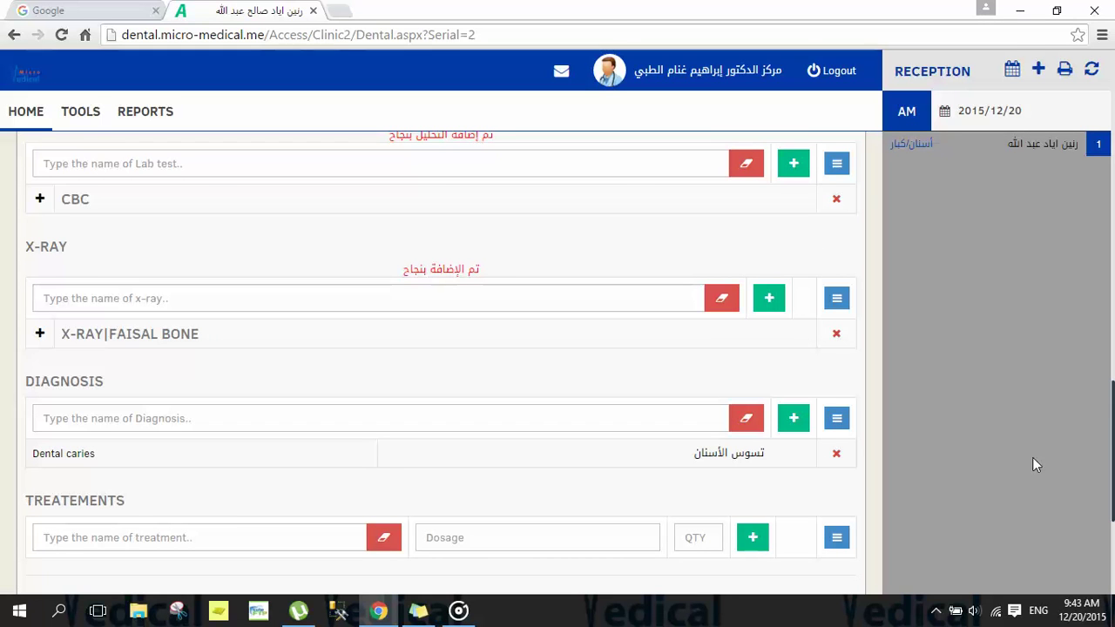
scroll(1112, 405, down, 2)
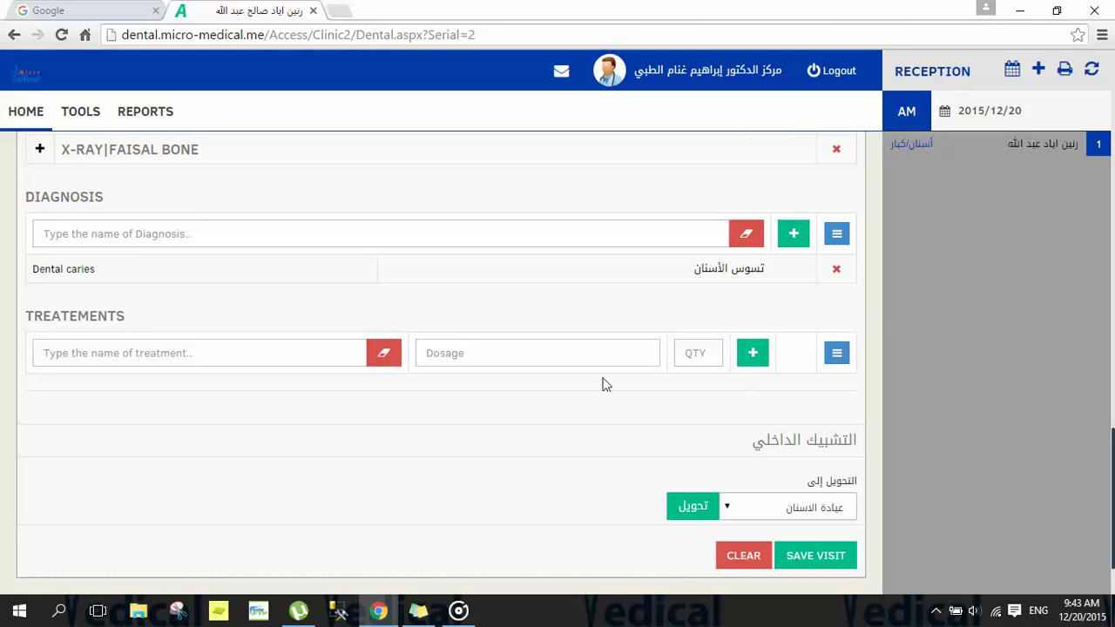
drag(127, 319, 27, 318)
click(28, 318)
click(836, 355)
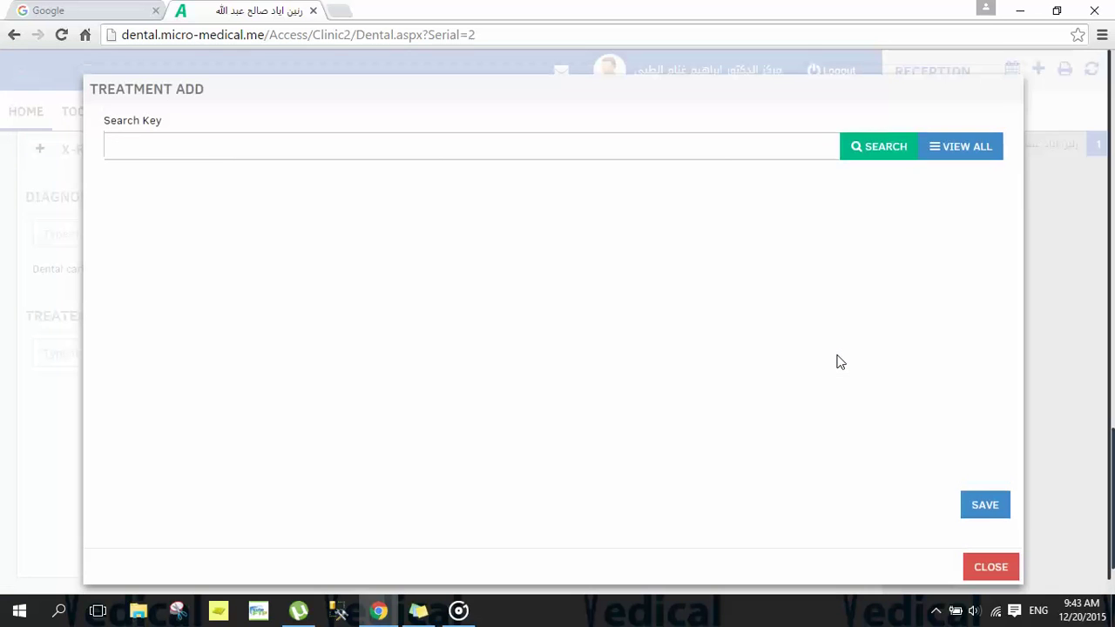
click(725, 147)
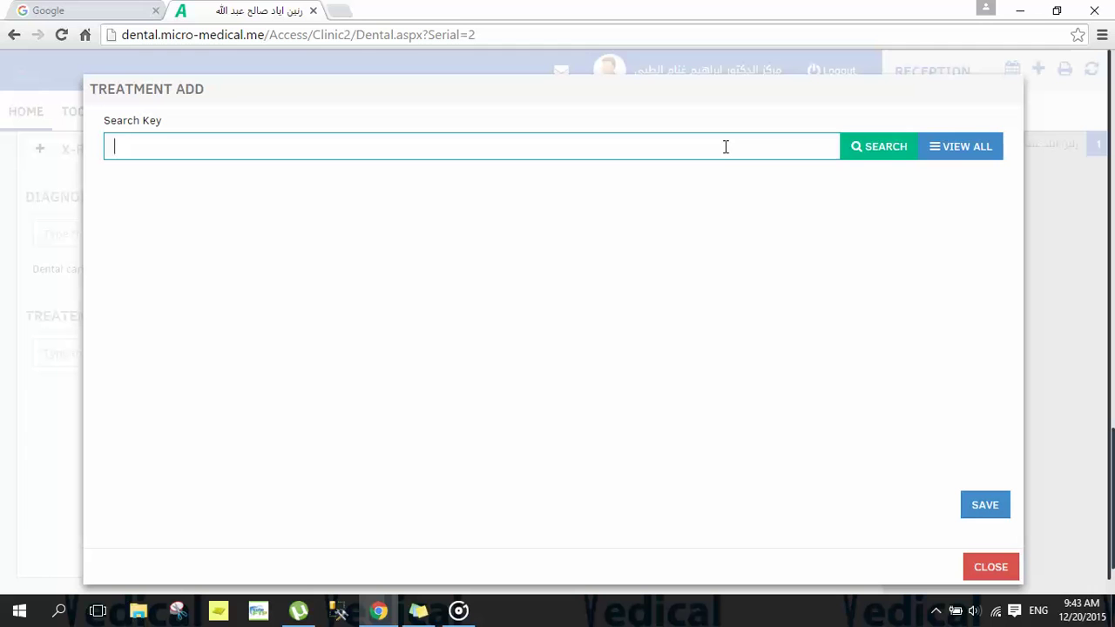
text(amo)
text(x)
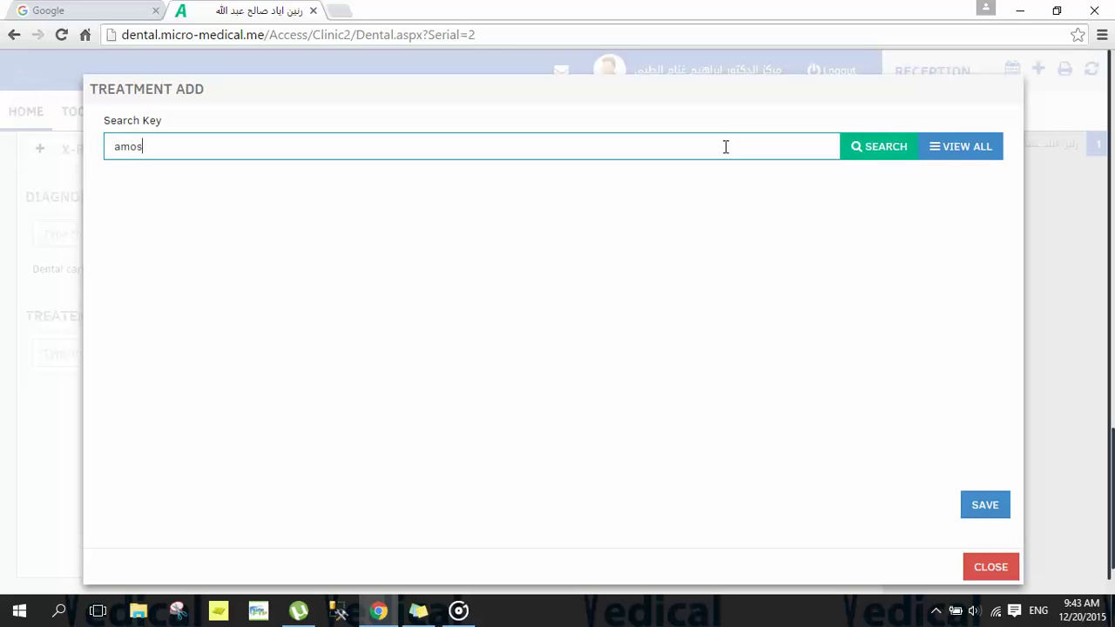
key(Down)
key(Return)
key(BackSpace)
key(Down)
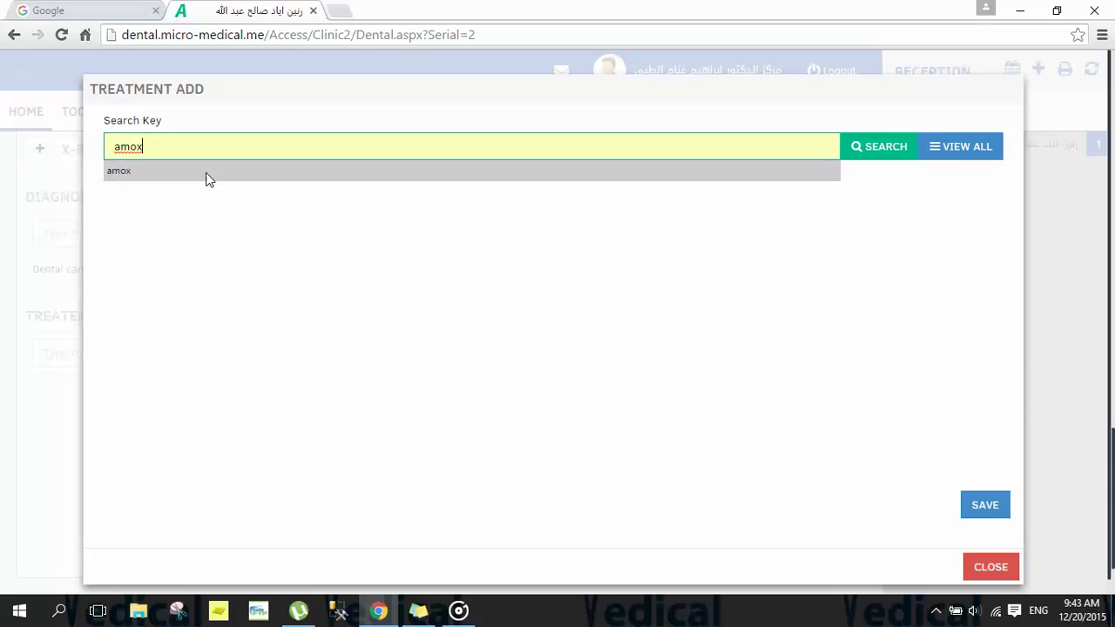
key(Return)
click(2, 317)
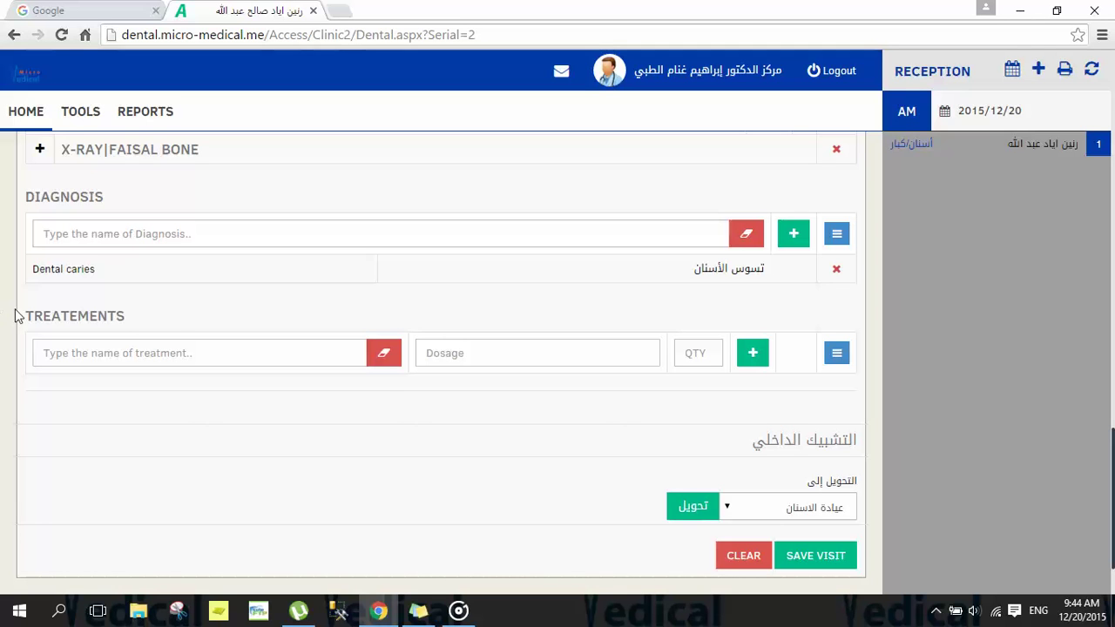
Step: Save the dental visit and go to the XRay Details Beneficiaries Tests page
click(799, 557)
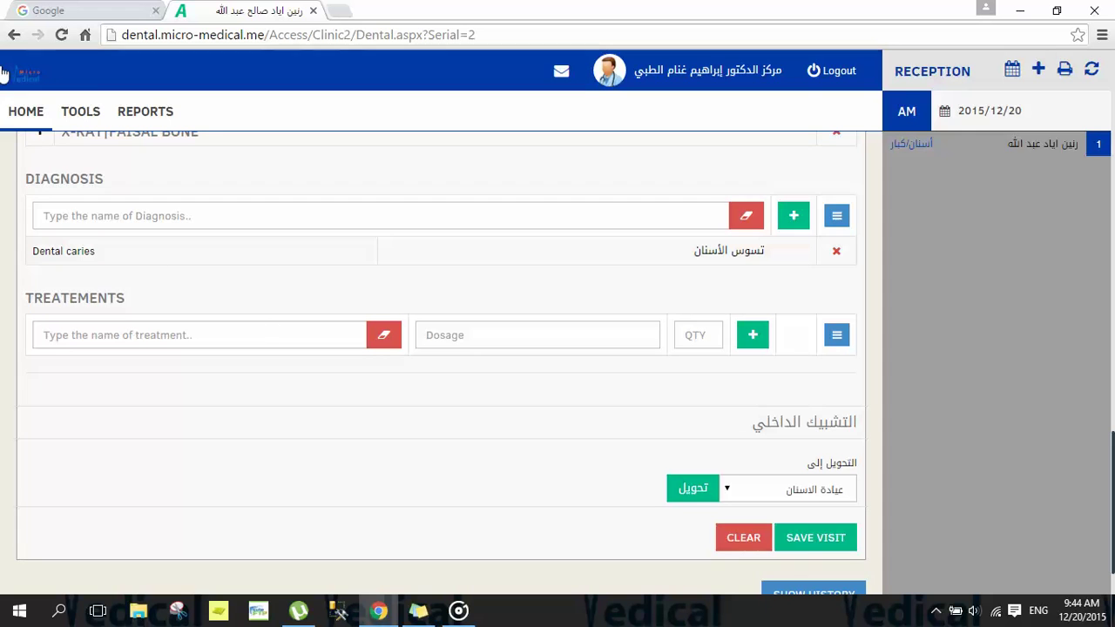
click(19, 117)
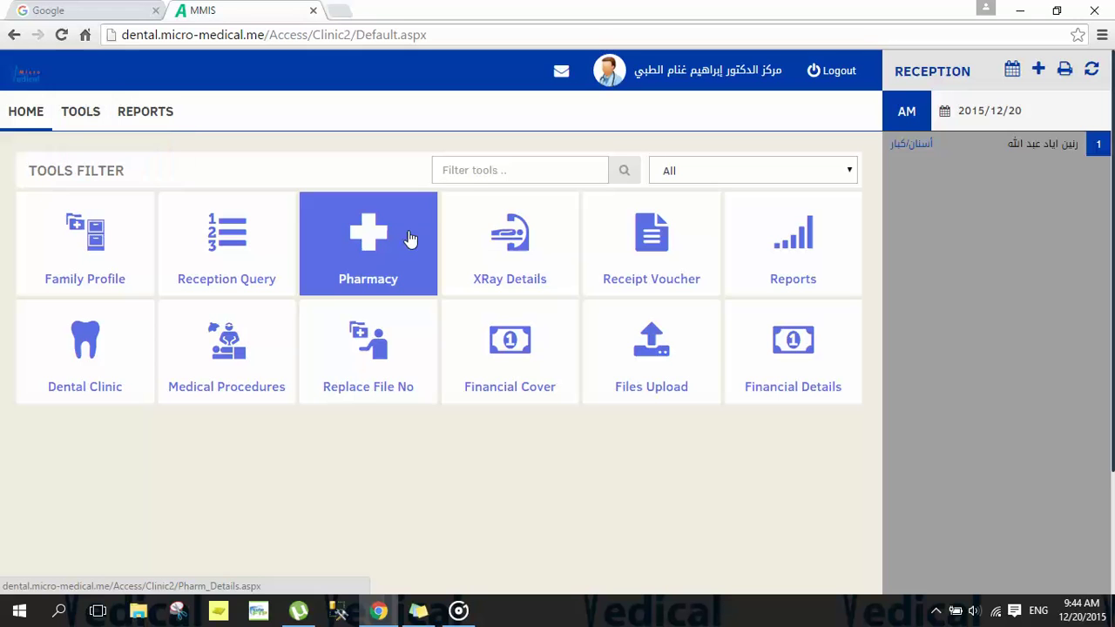
click(517, 248)
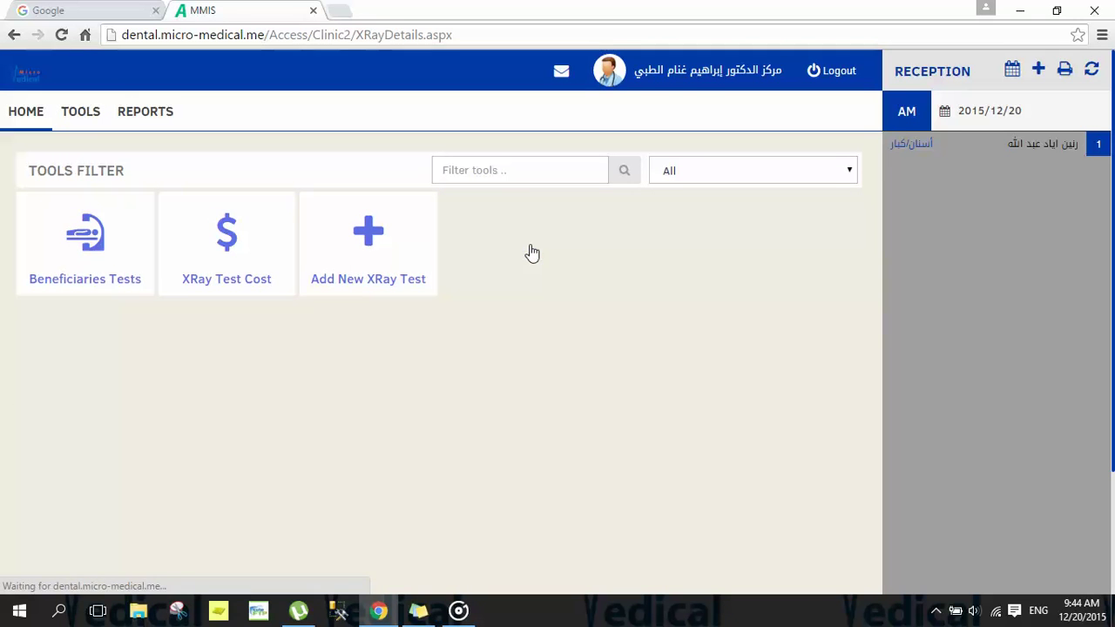
click(124, 277)
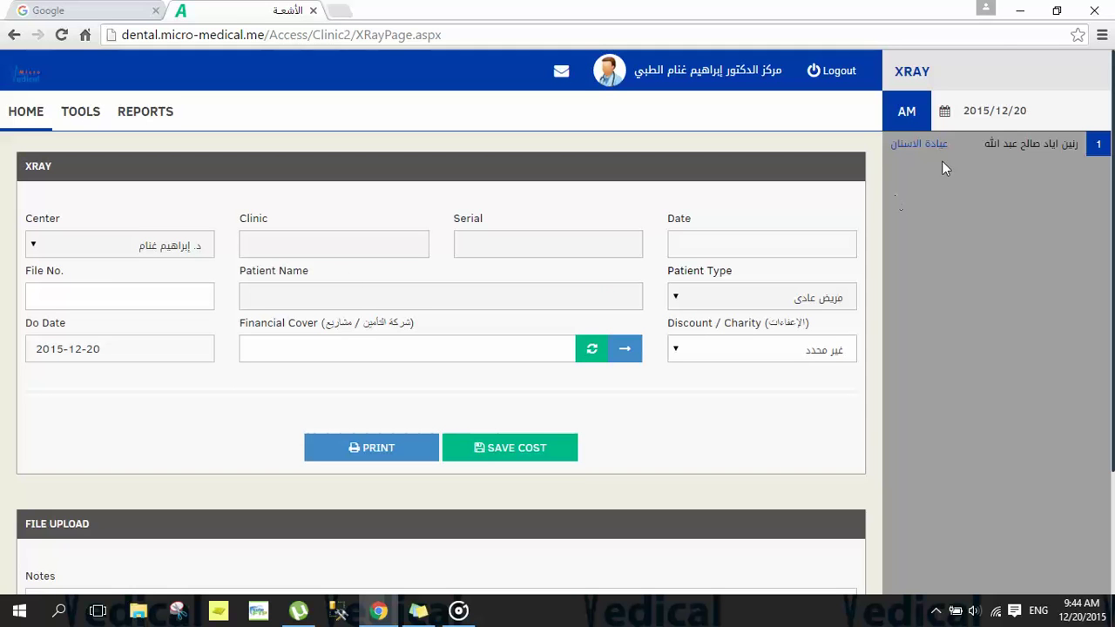
Step: Load the queued patient and open result entry for the Faisal bone X-ray
click(963, 151)
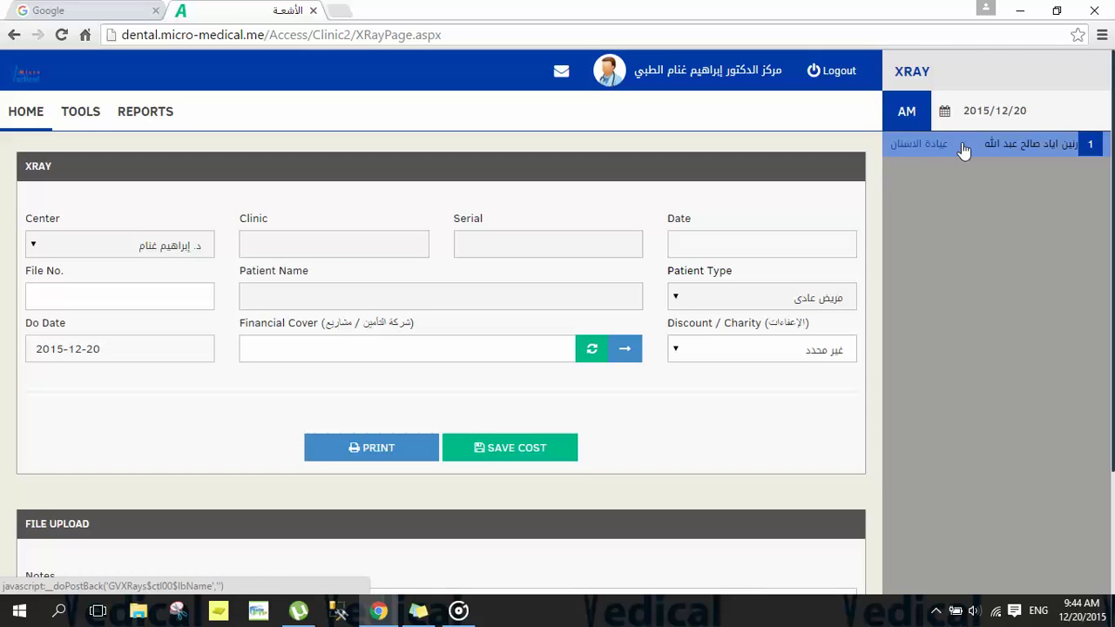
click(963, 151)
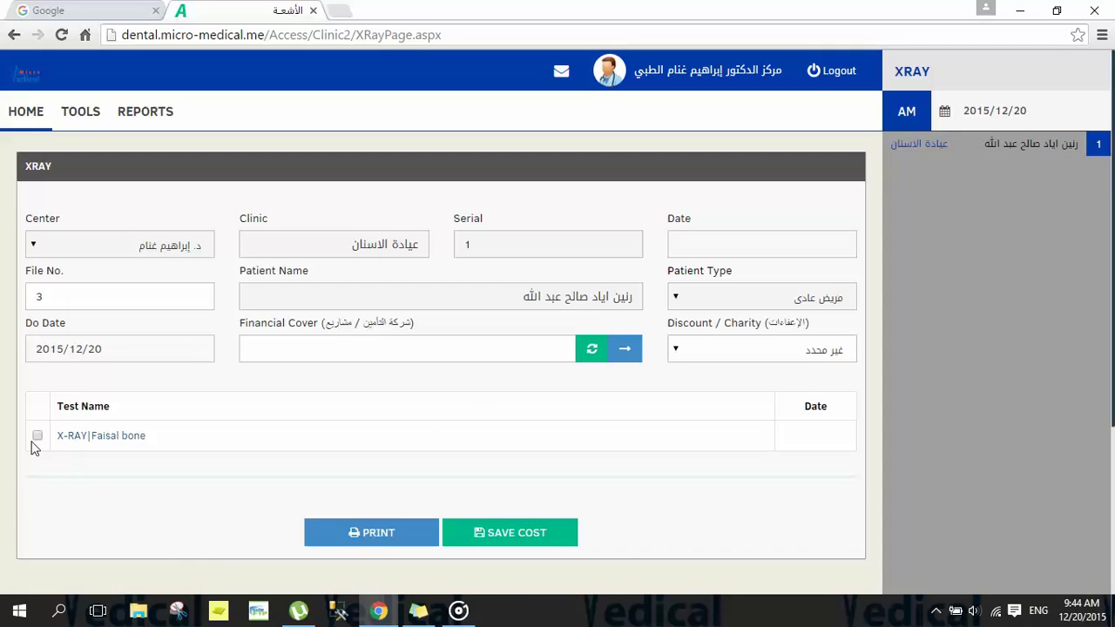
click(87, 439)
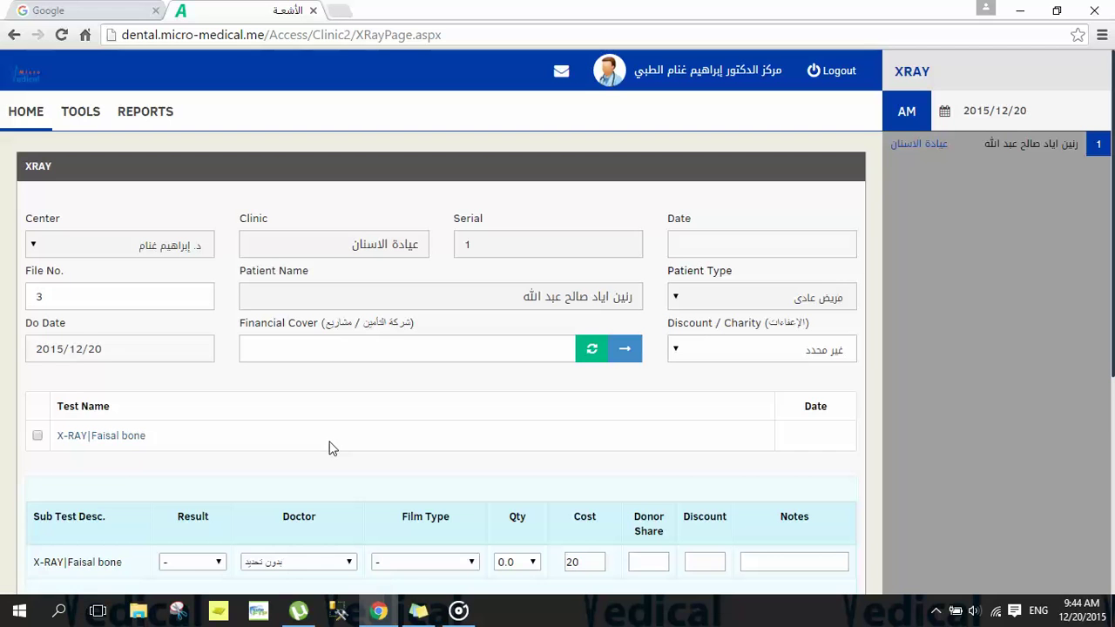
scroll(329, 448, down, 3)
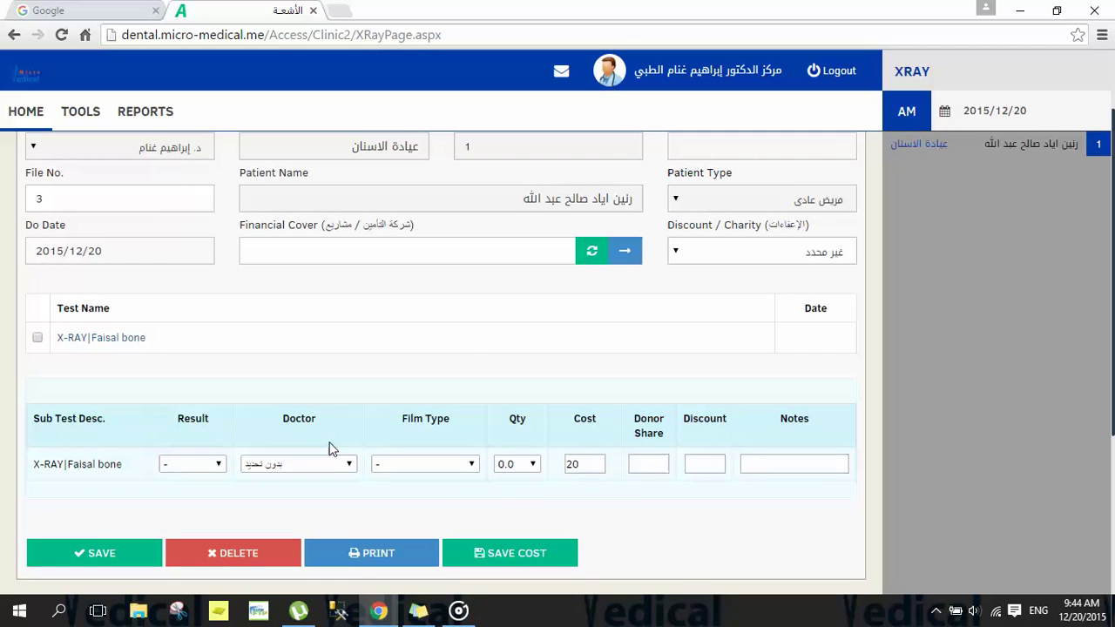
Step: Set the X-ray result to Normal with quantity 0.75 and save it
click(220, 466)
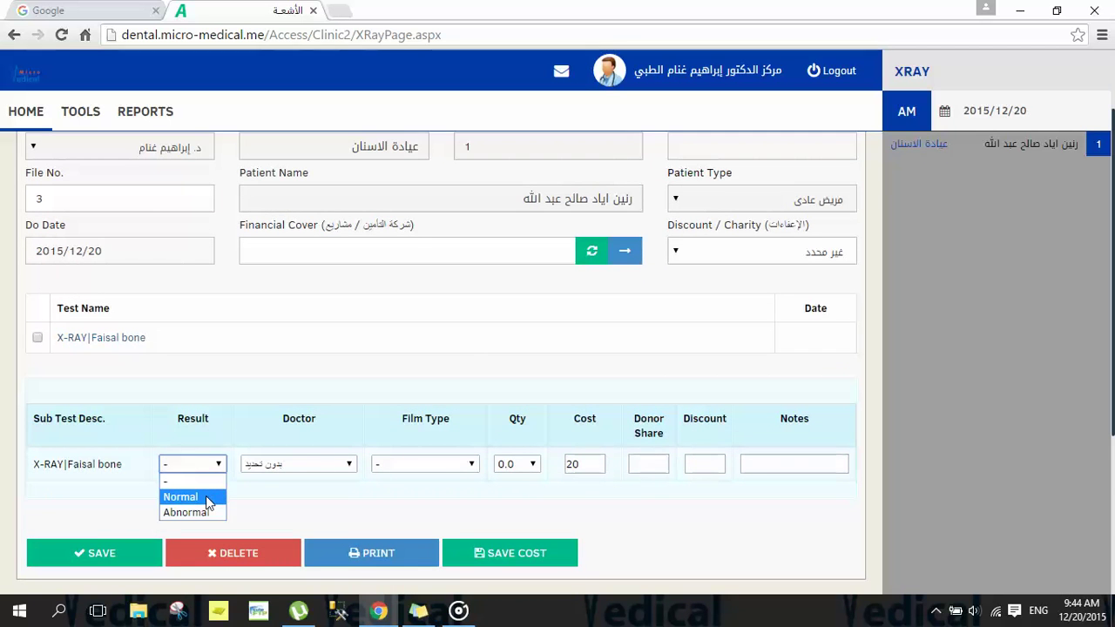
click(206, 496)
click(261, 465)
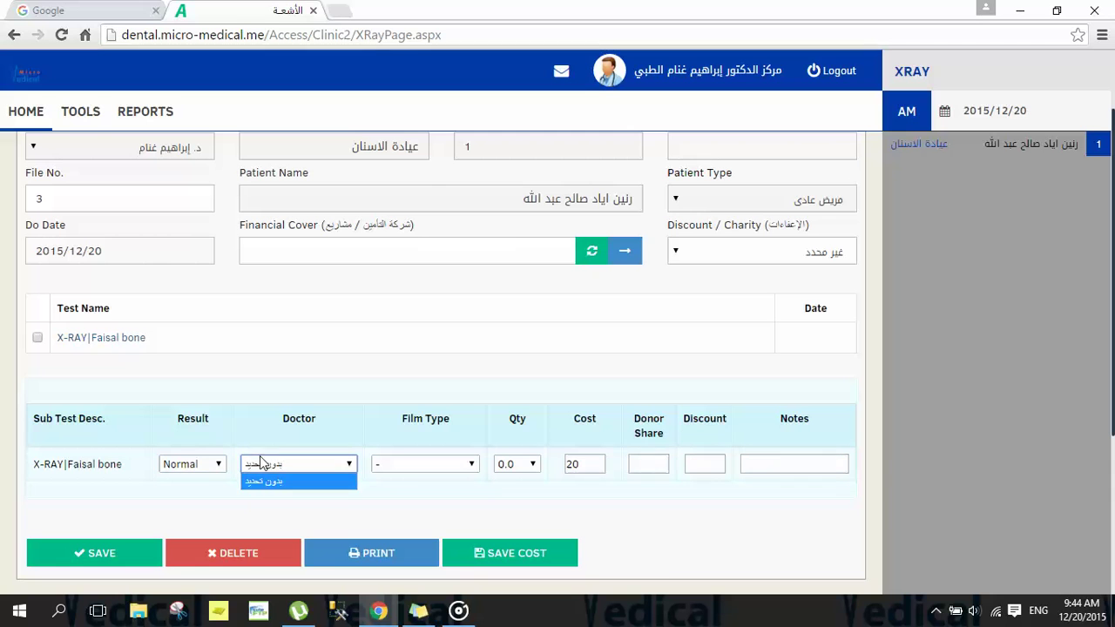
click(533, 464)
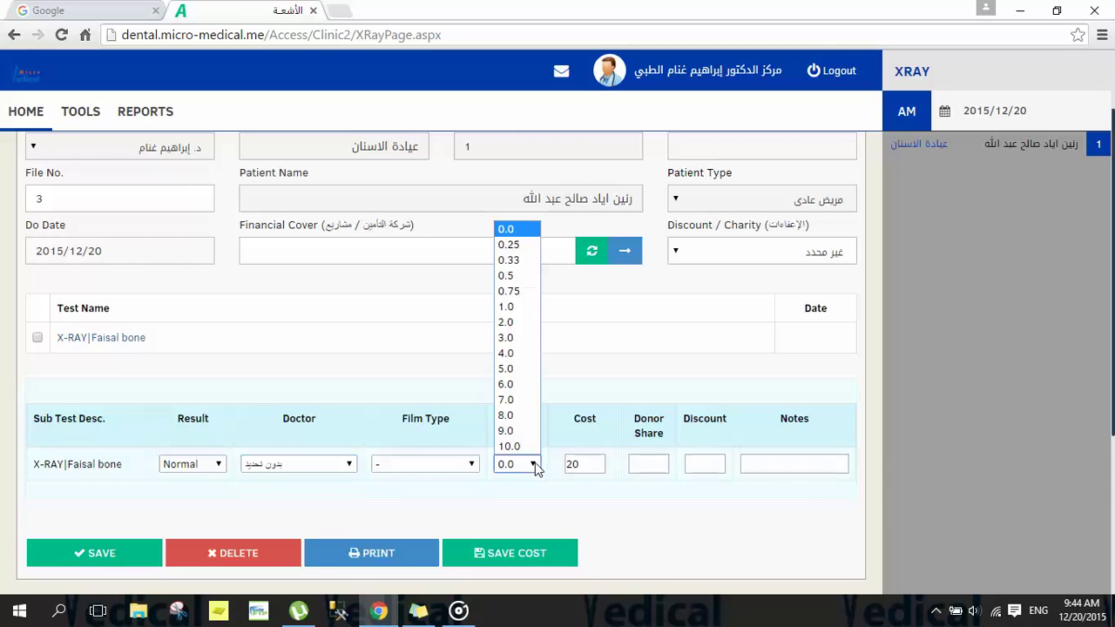
click(514, 291)
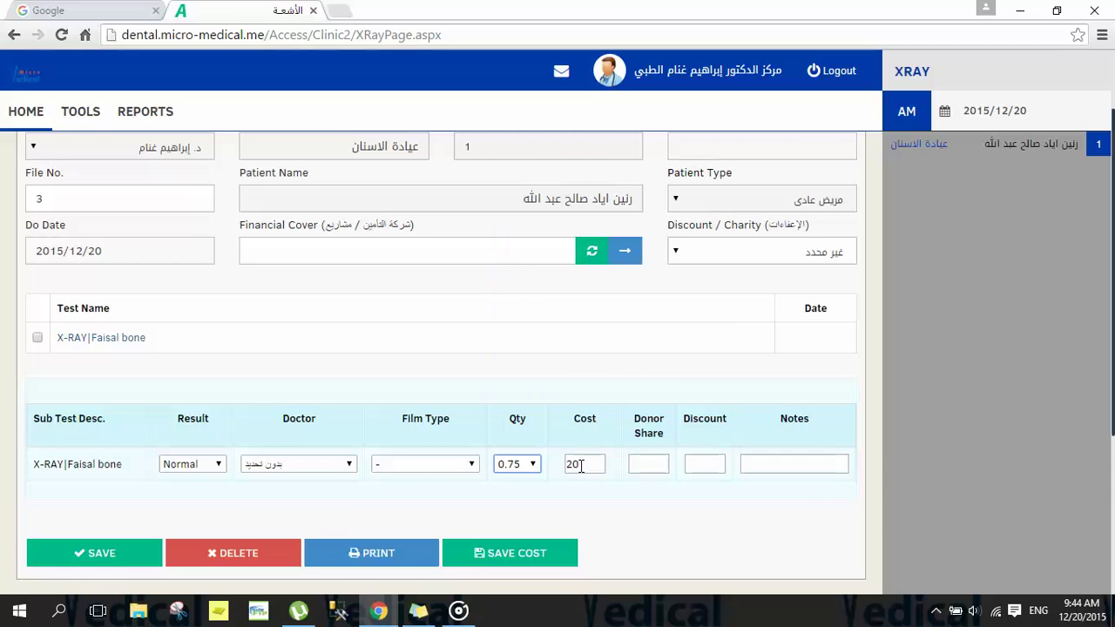
click(580, 464)
click(77, 560)
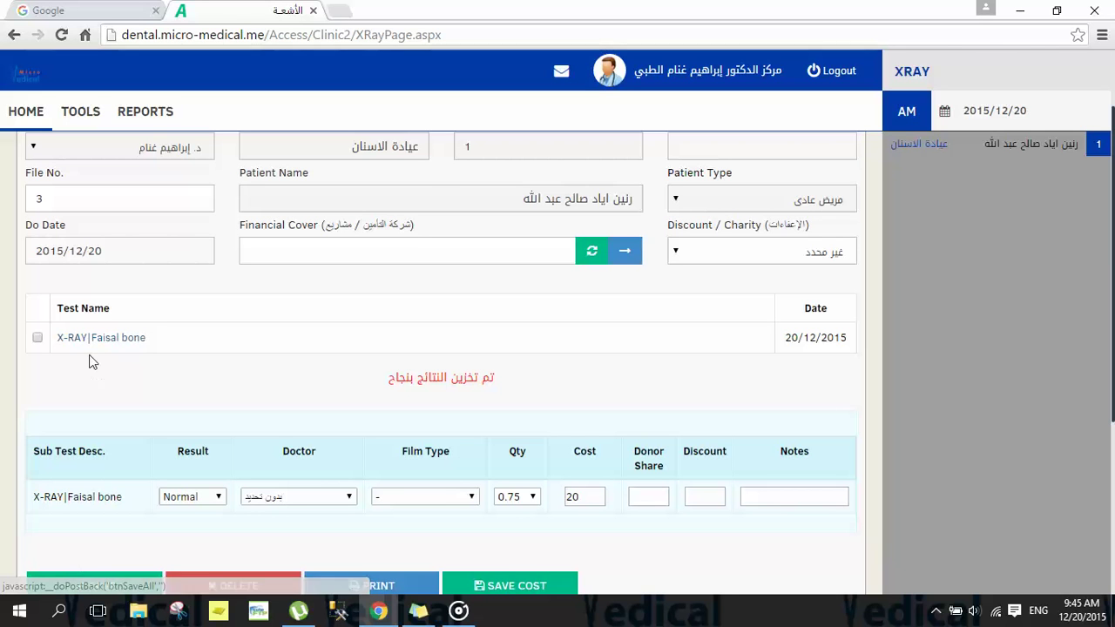
triple_click(811, 340)
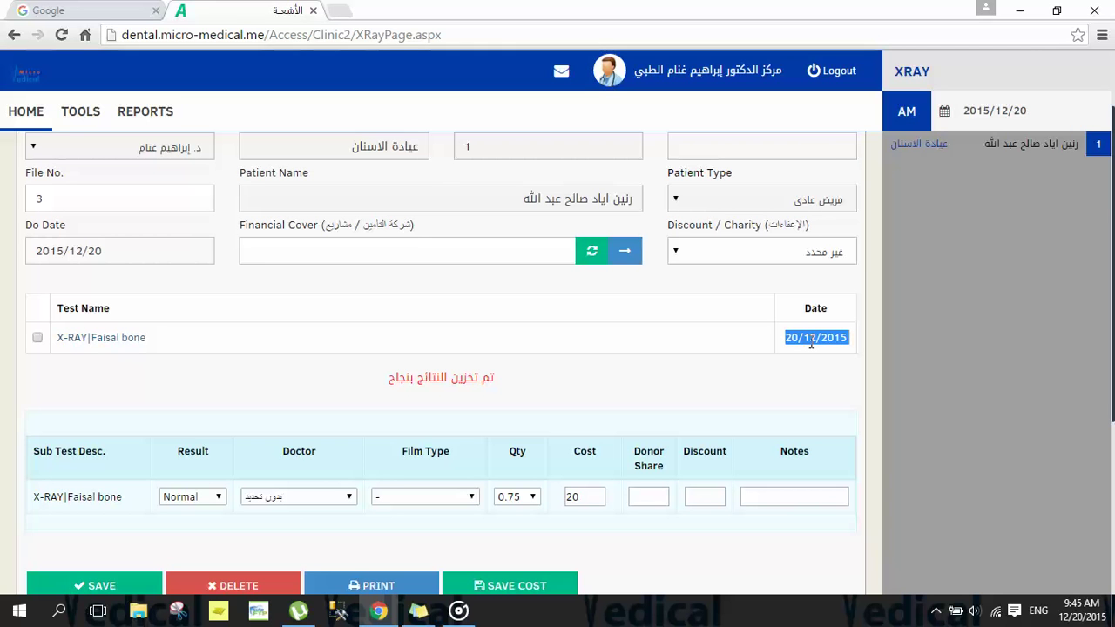
click(642, 378)
scroll(640, 380, up, 1)
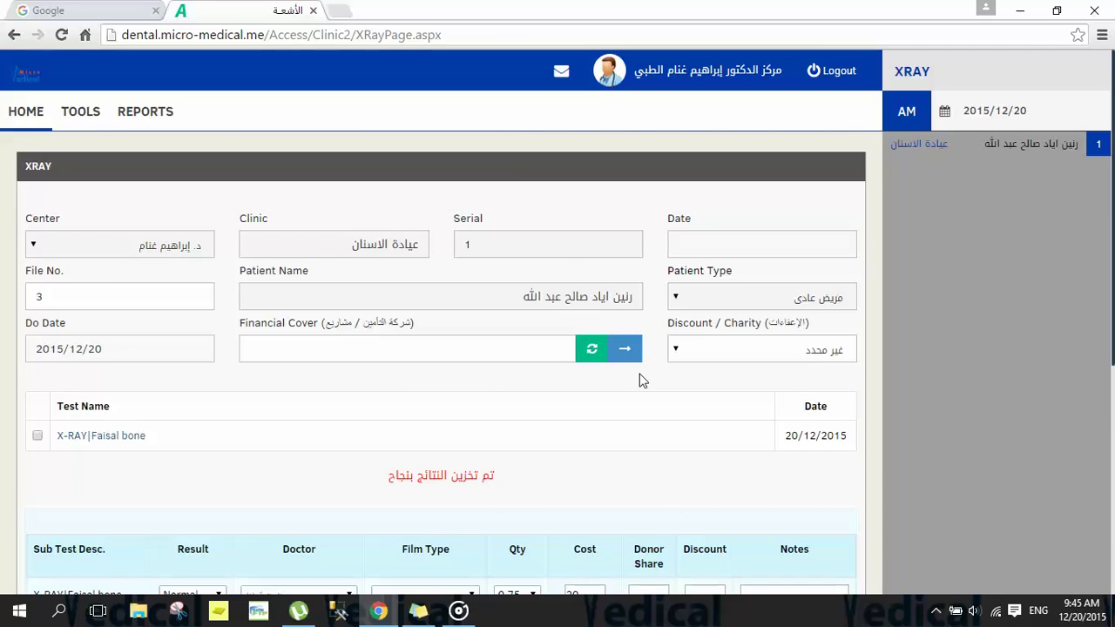
Step: Open the patient's visit details and expand the X-RAY|FAISAL BONE row to find Normal: Yes
click(26, 116)
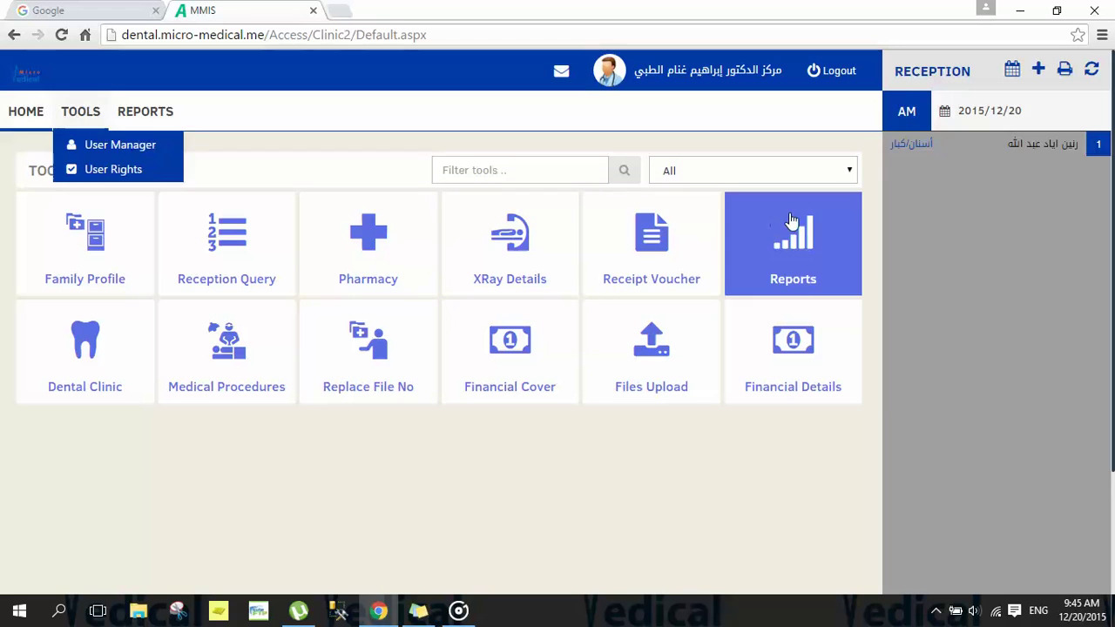
click(908, 152)
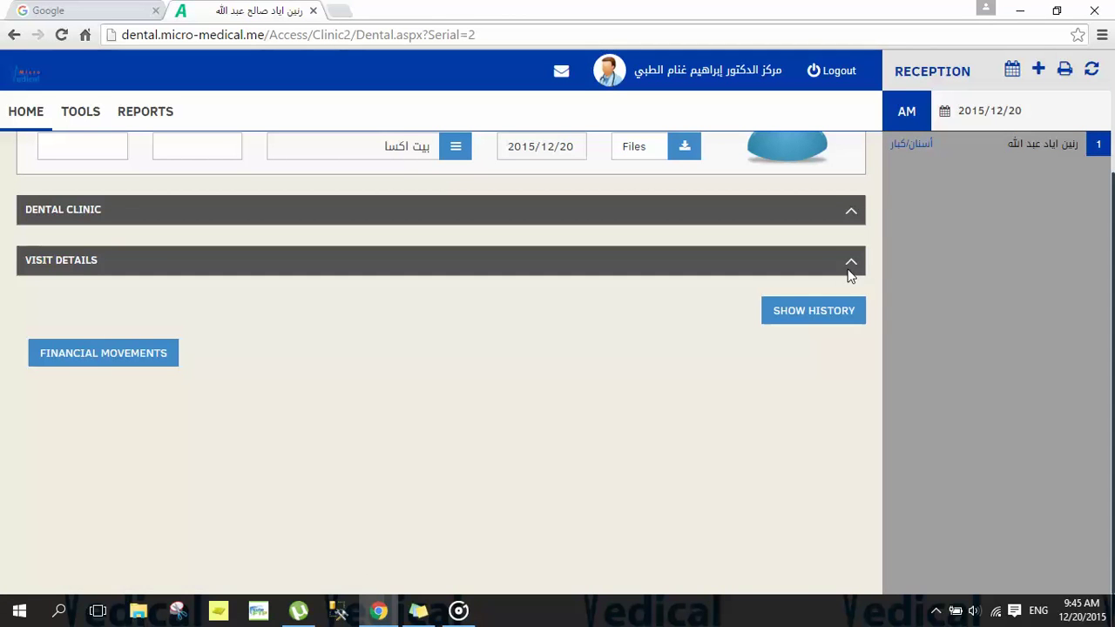
click(851, 267)
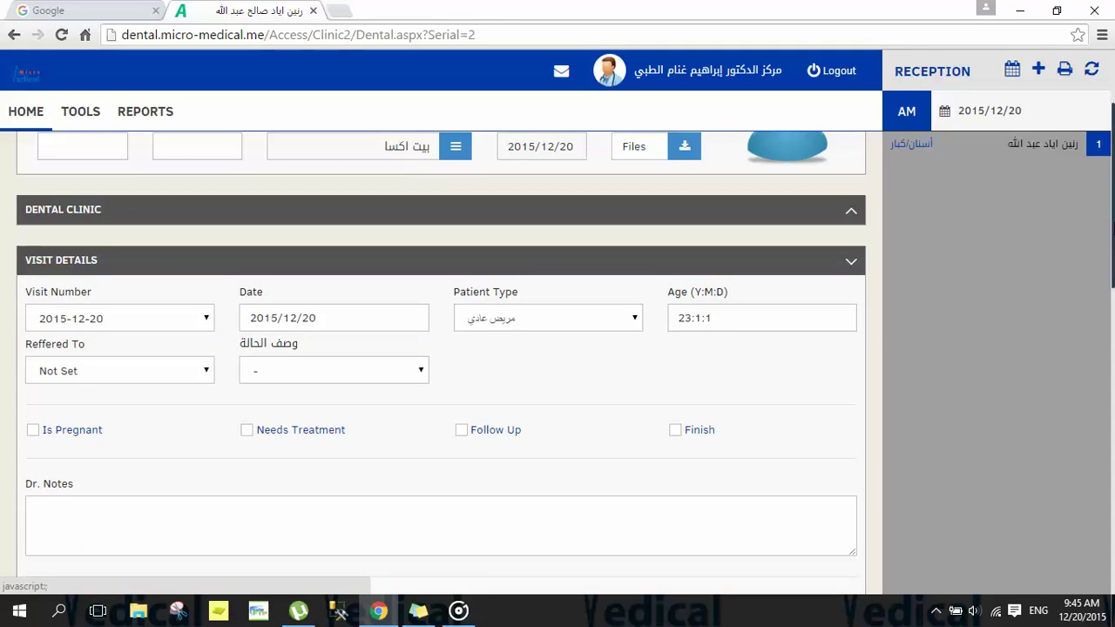
scroll(1110, 230, down, 2)
scroll(441, 357, down, 5)
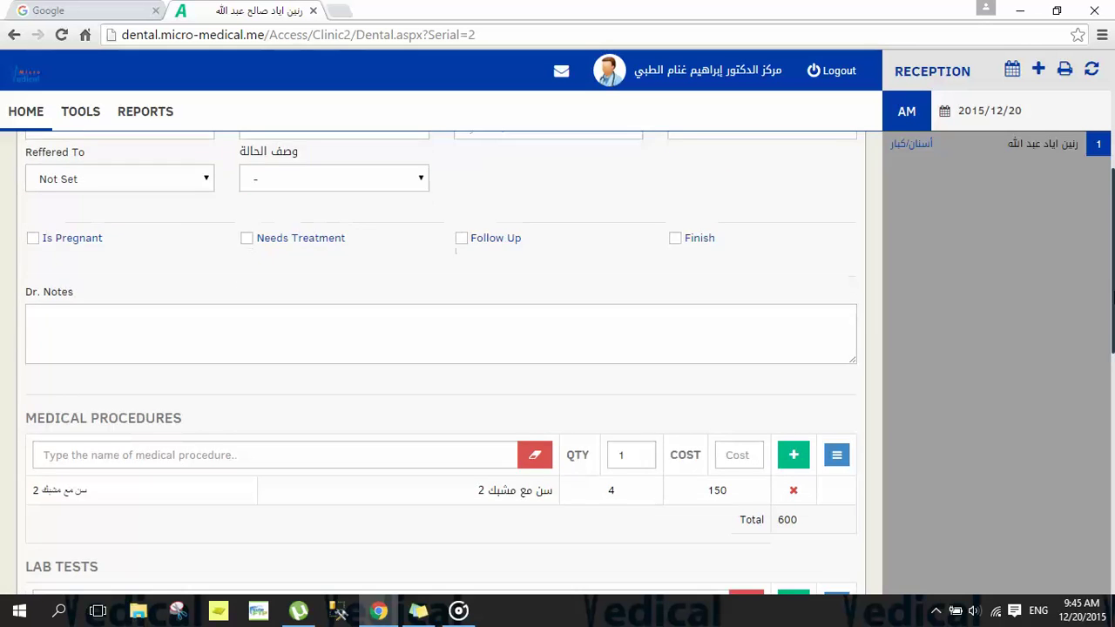
scroll(281, 331, down, 1)
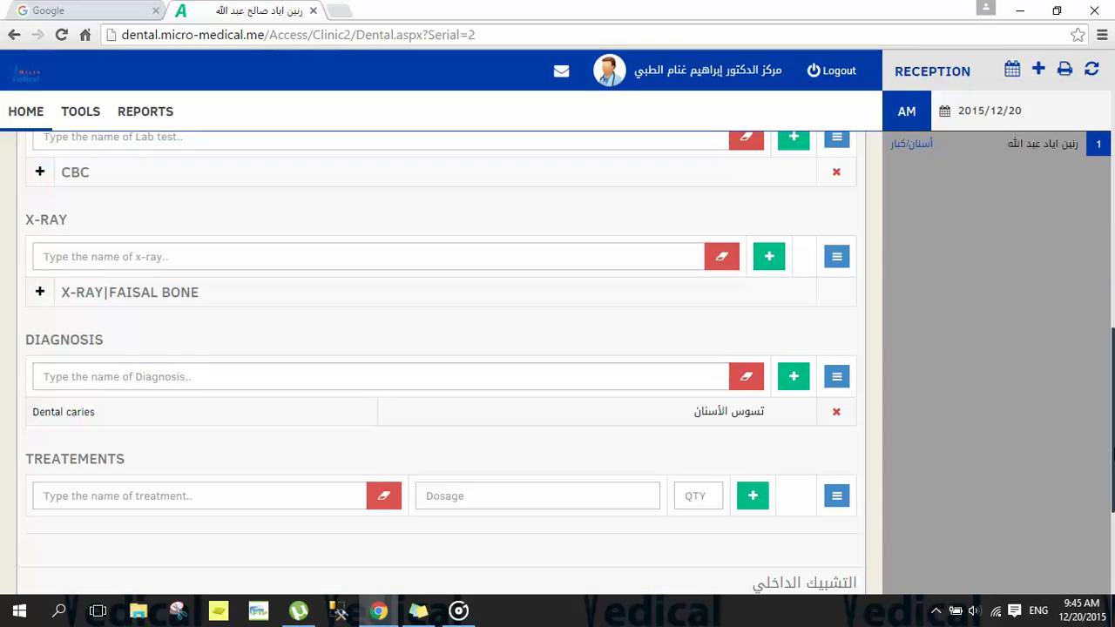
click(40, 293)
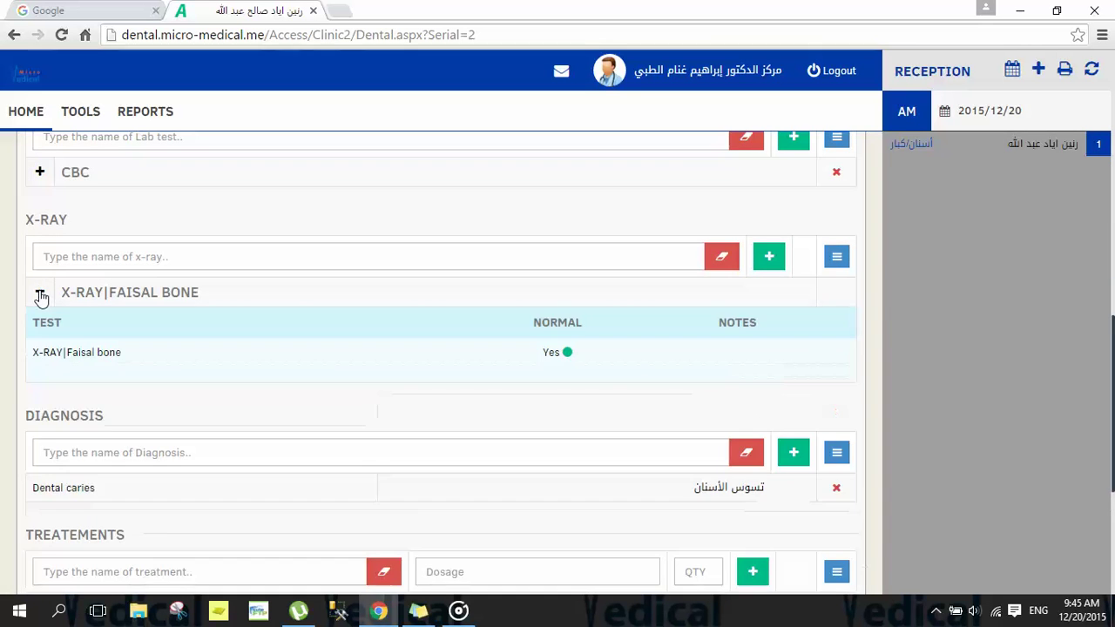
double_click(550, 352)
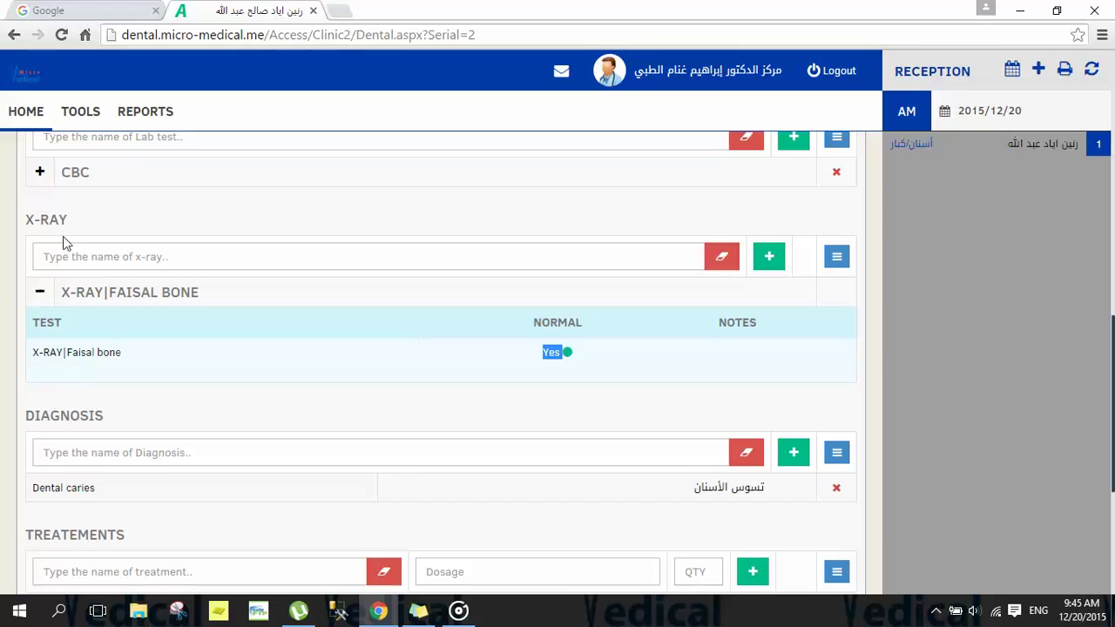
click(126, 194)
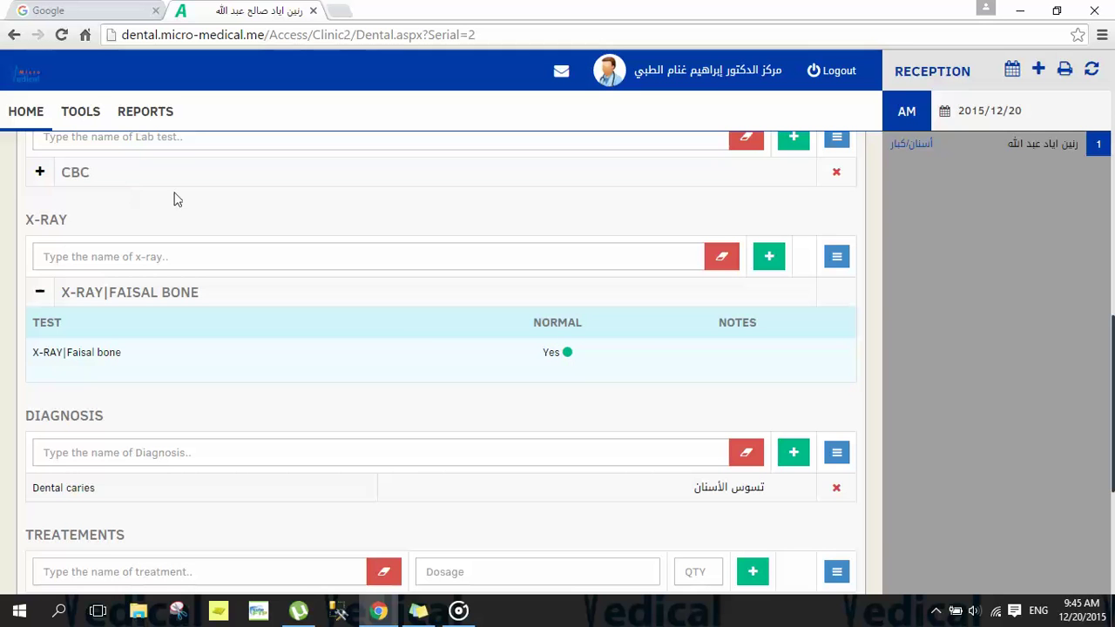
Step: Fill the patient's receipt voucher with 20 for the X-ray and 600 for the procedure, then save
click(13, 119)
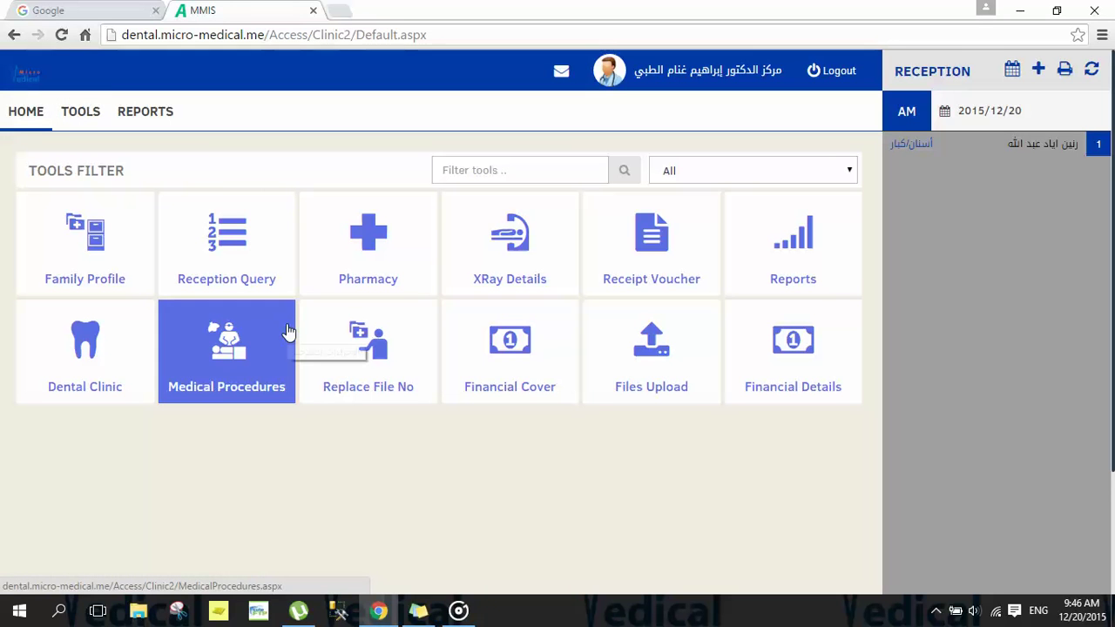
click(633, 265)
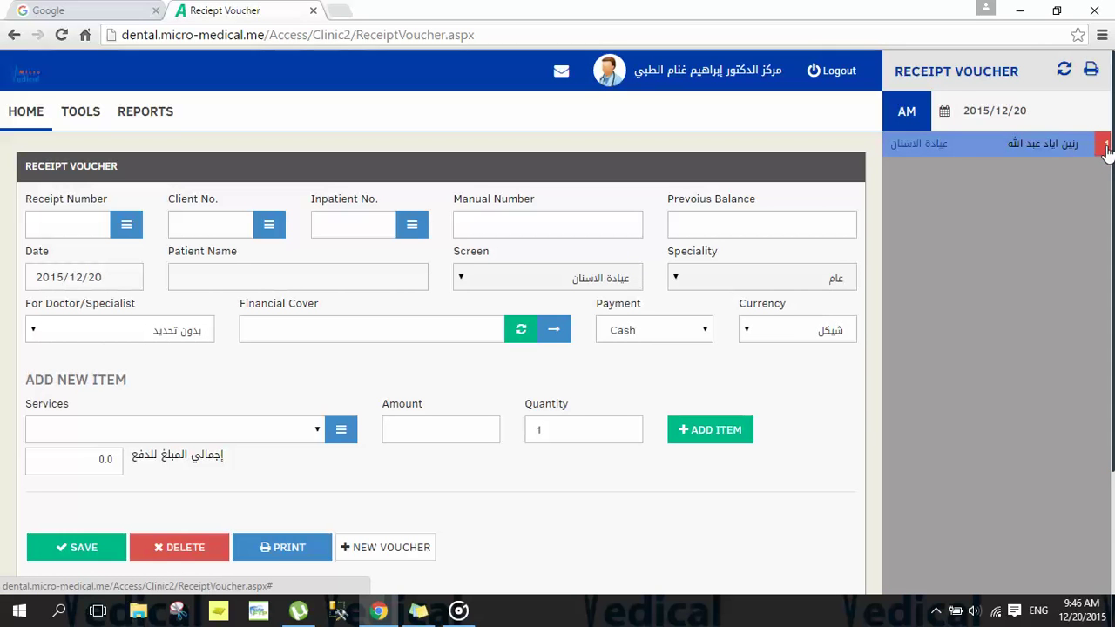
click(1034, 146)
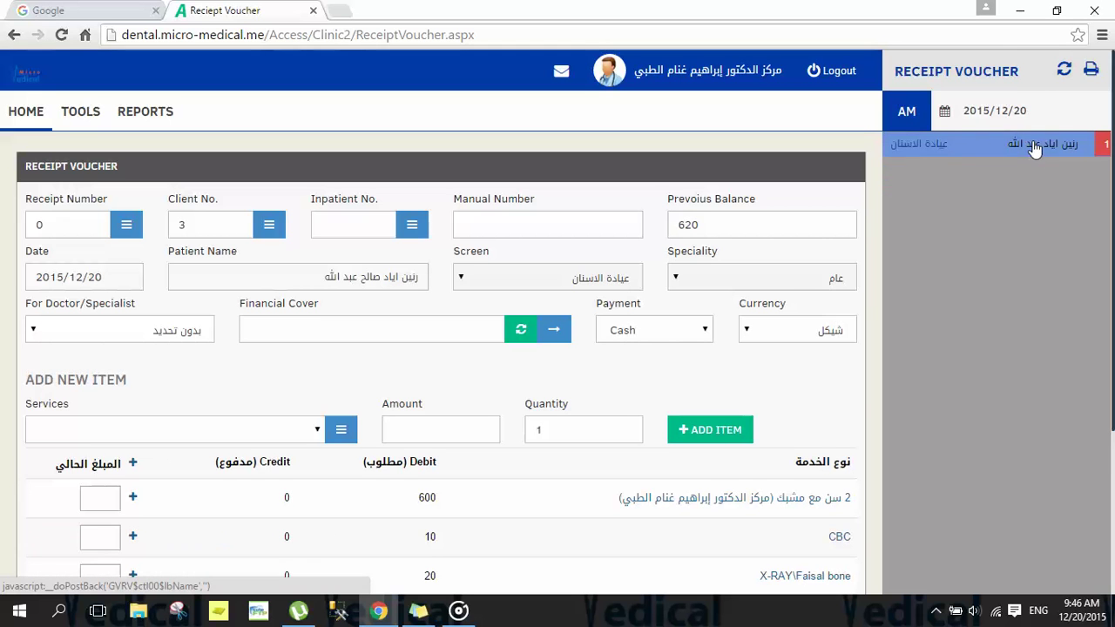
scroll(1110, 348, down, 2)
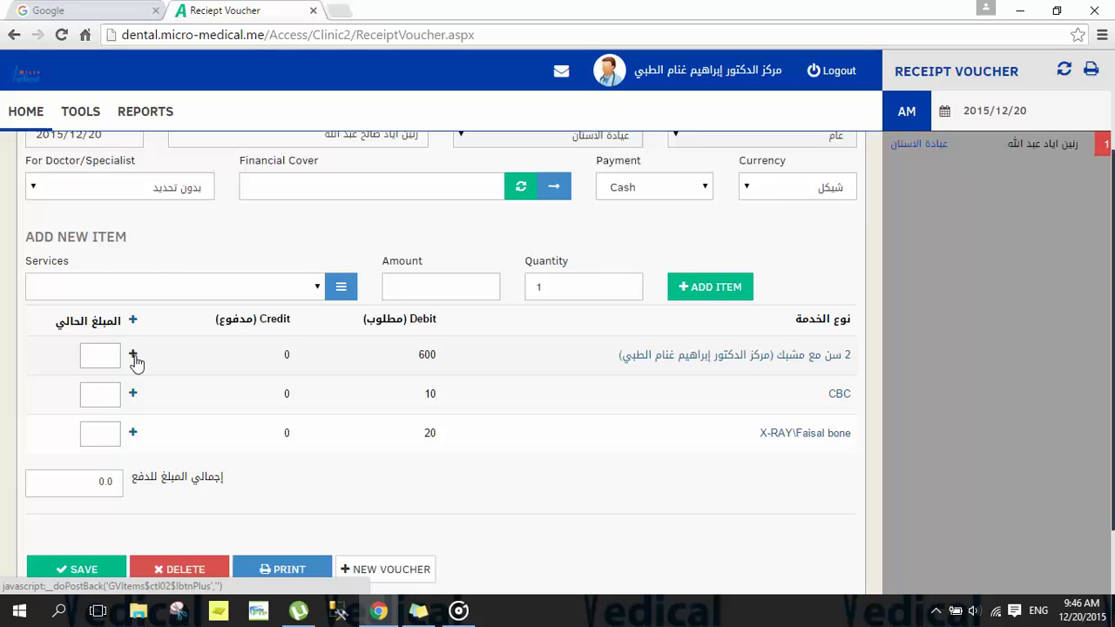
click(133, 436)
click(133, 357)
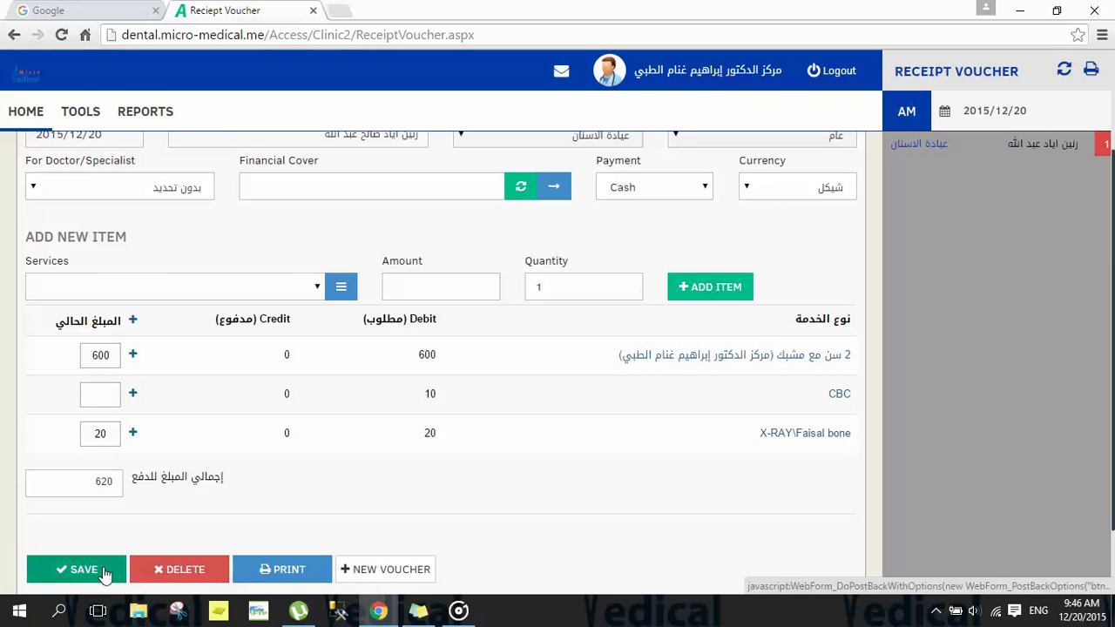
click(79, 571)
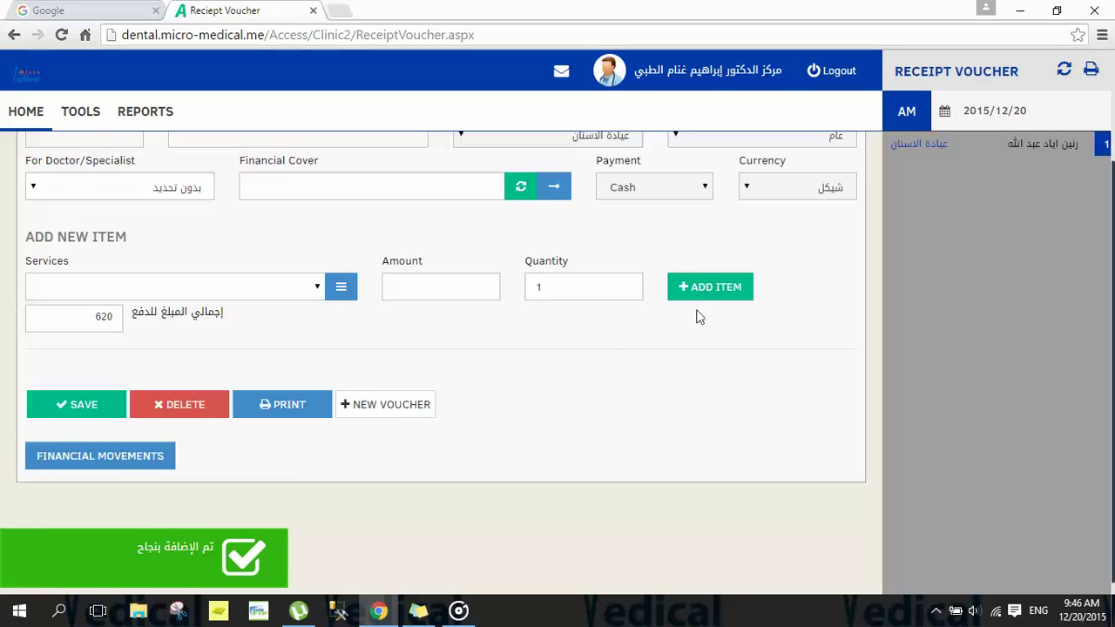
drag(1112, 199, 1111, 218)
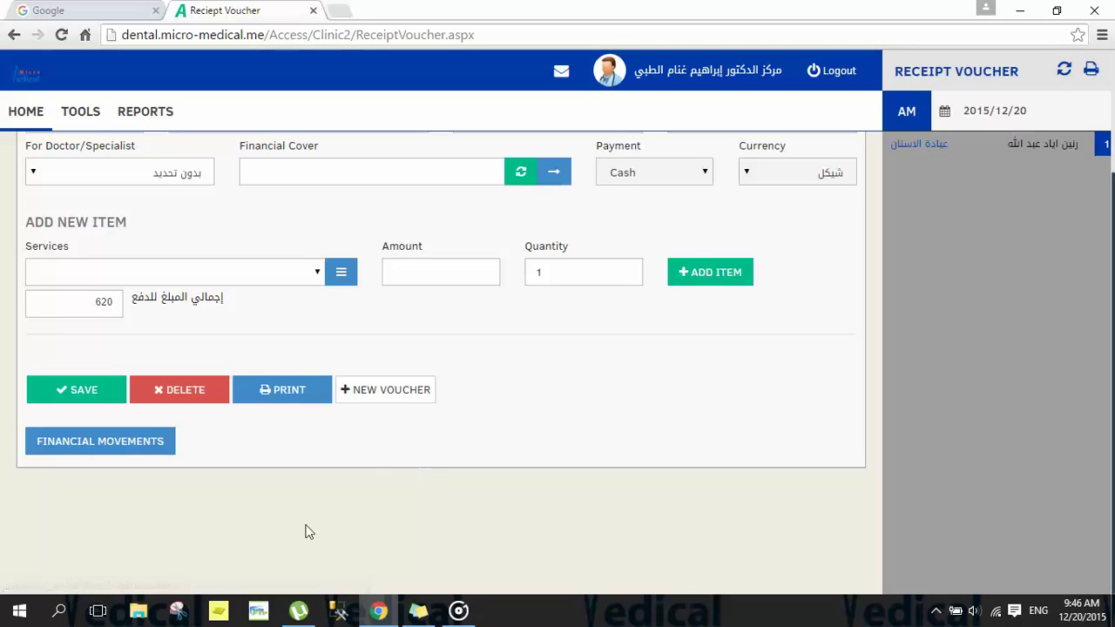
click(255, 395)
Step: Reload the patient's voucher to confirm 600 and 20 credited, then return to the dashboard
drag(1112, 174, 1012, 163)
scroll(1011, 162, up, 2)
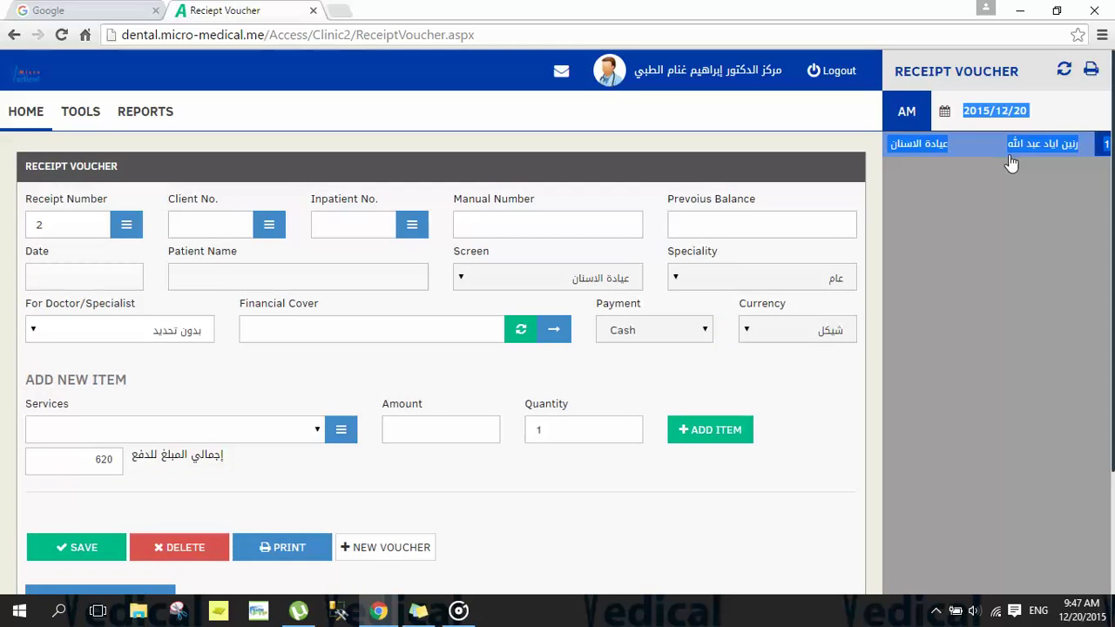
click(1009, 157)
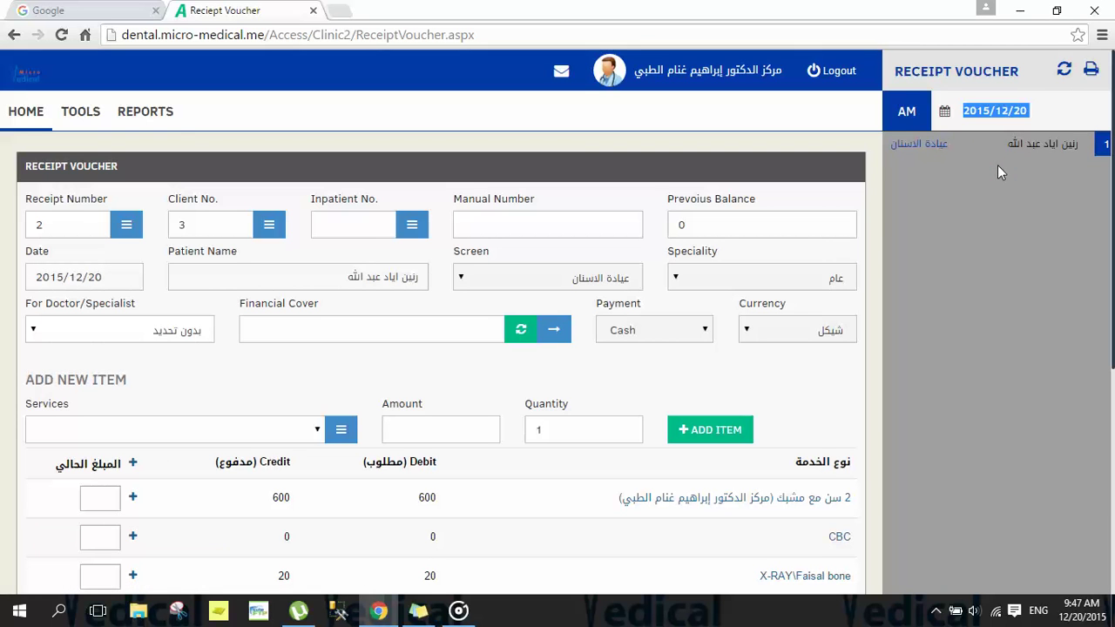
click(21, 112)
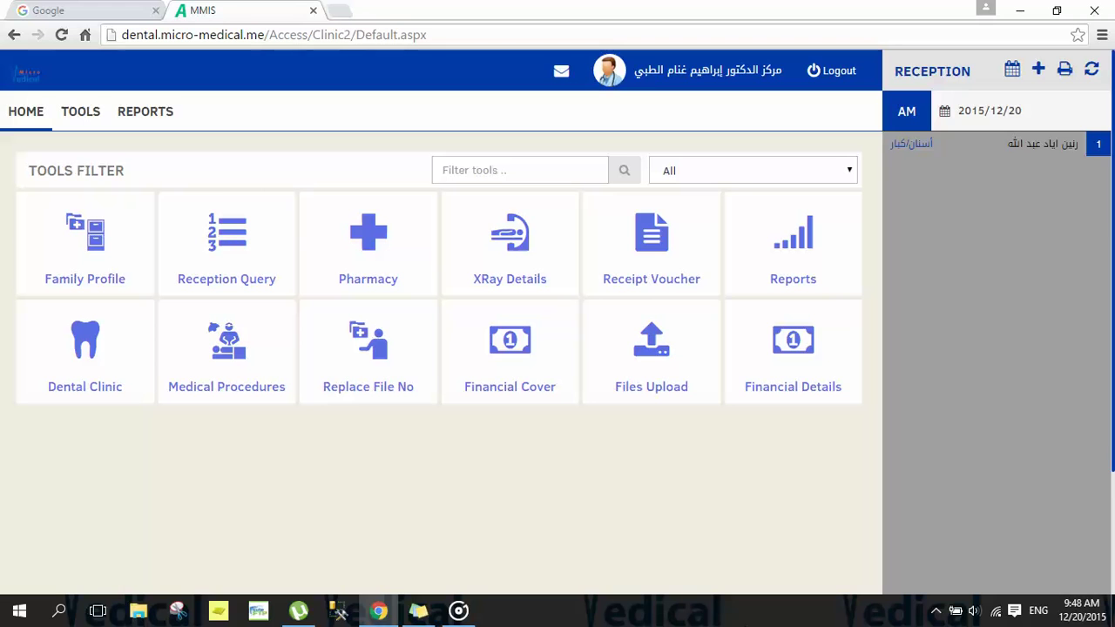
click(936, 610)
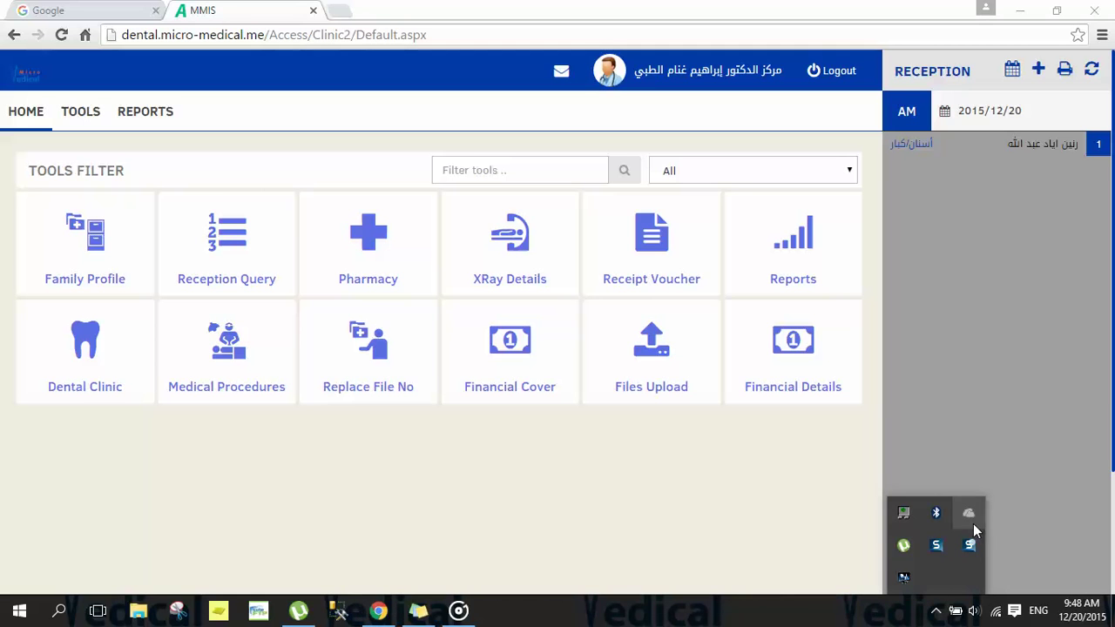